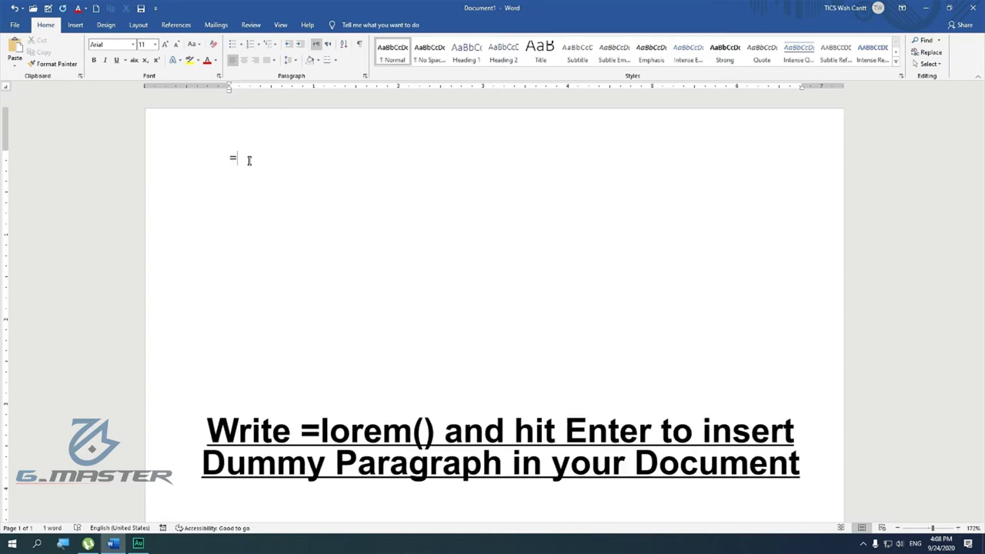
# - Enter =lorem() on the empty first line to generate five Lorem ipsum paragraphs
pyautogui.write('lorem')
pyautogui.write('()')
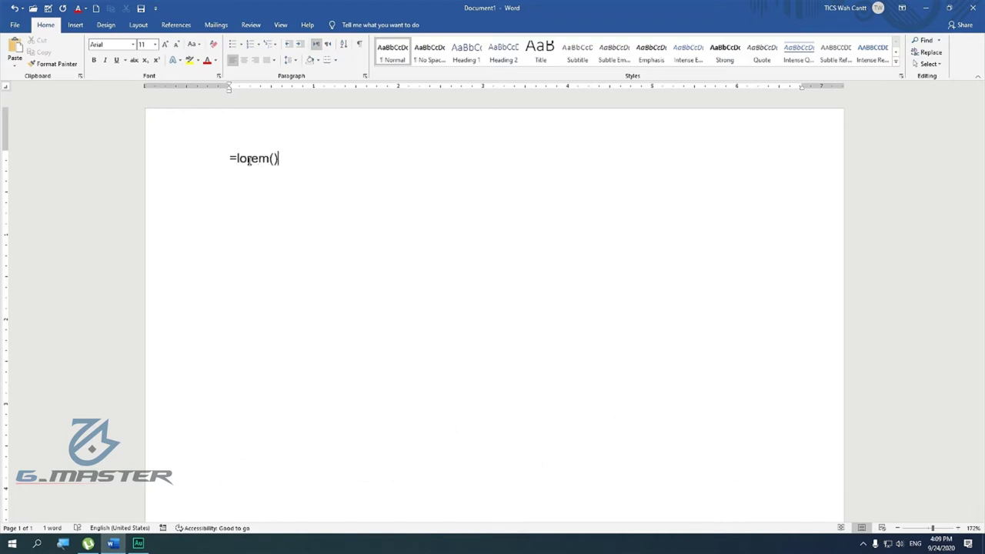
pyautogui.press('Return')
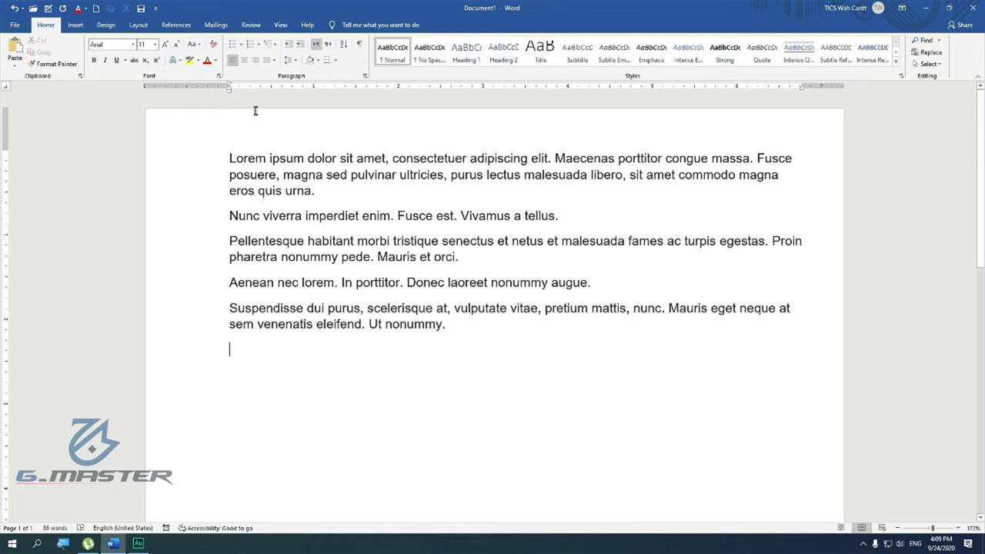
pyautogui.moveTo(452, 327); pyautogui.dragTo(310, 216)
pyautogui.click(453, 328)
pyautogui.moveTo(453, 328); pyautogui.dragTo(231, 158)
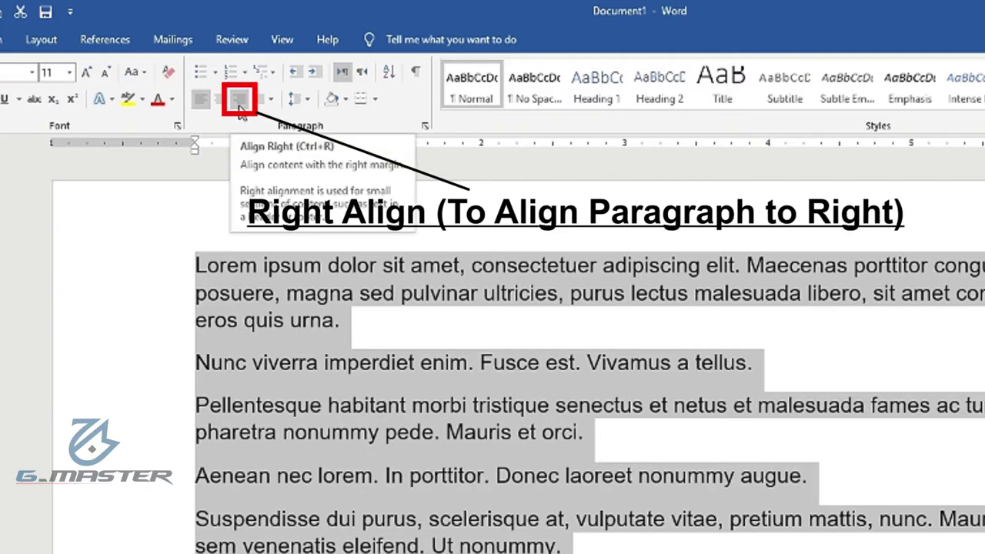
pyautogui.click(241, 115)
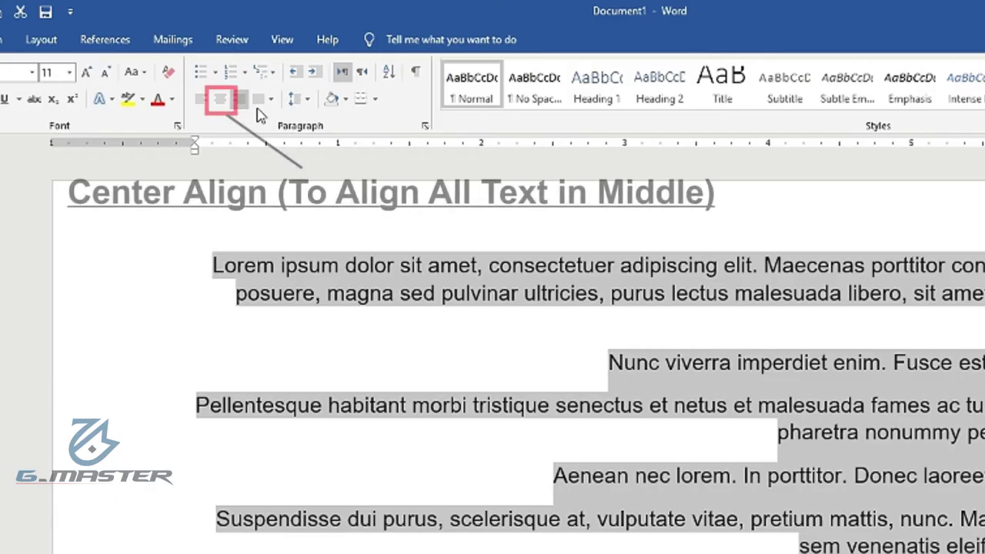
pyautogui.click(221, 109)
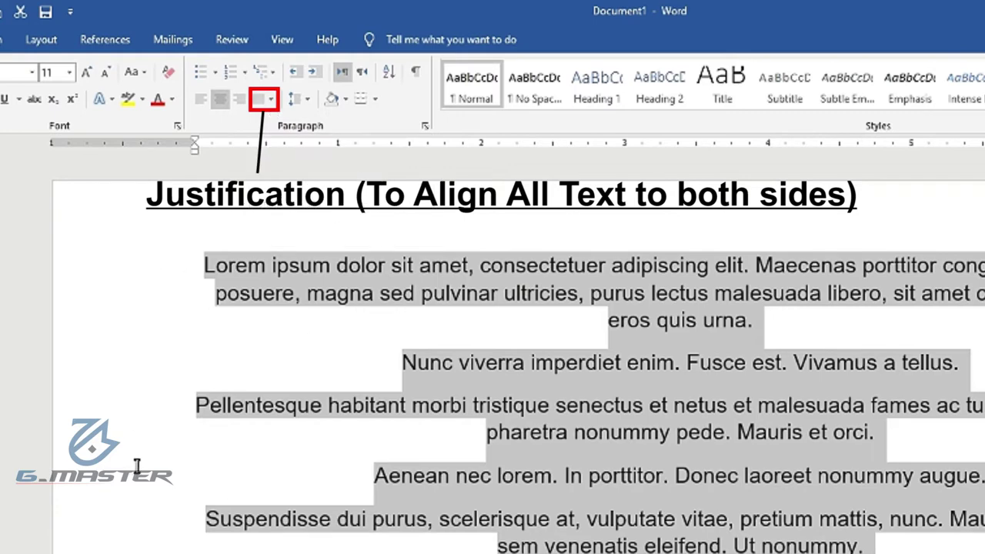
pyautogui.click(269, 101)
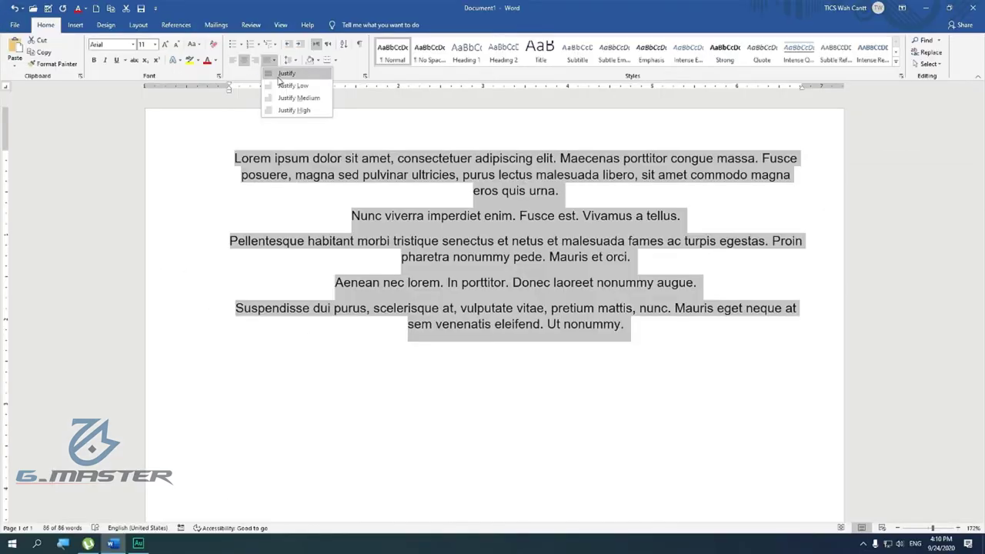
pyautogui.click(286, 73)
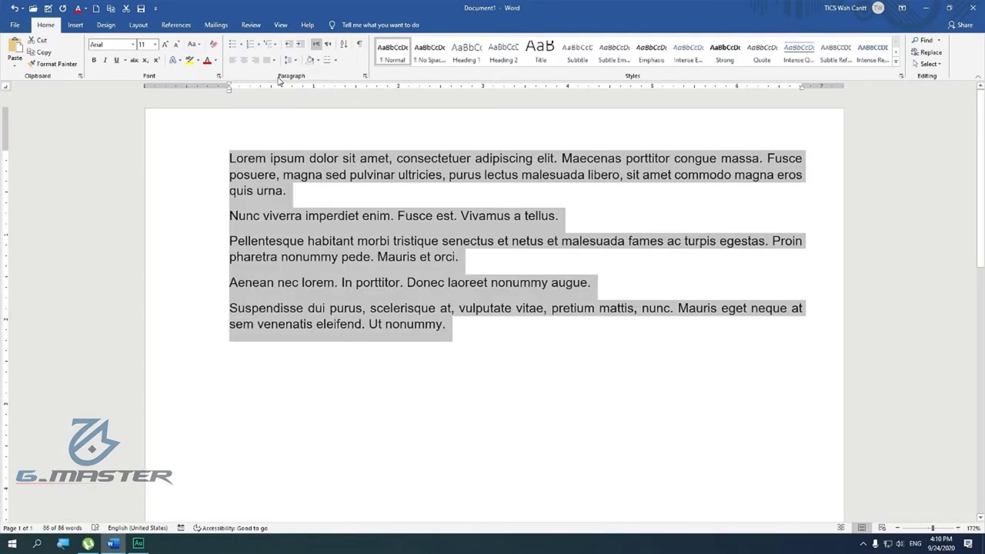
pyautogui.click(288, 193)
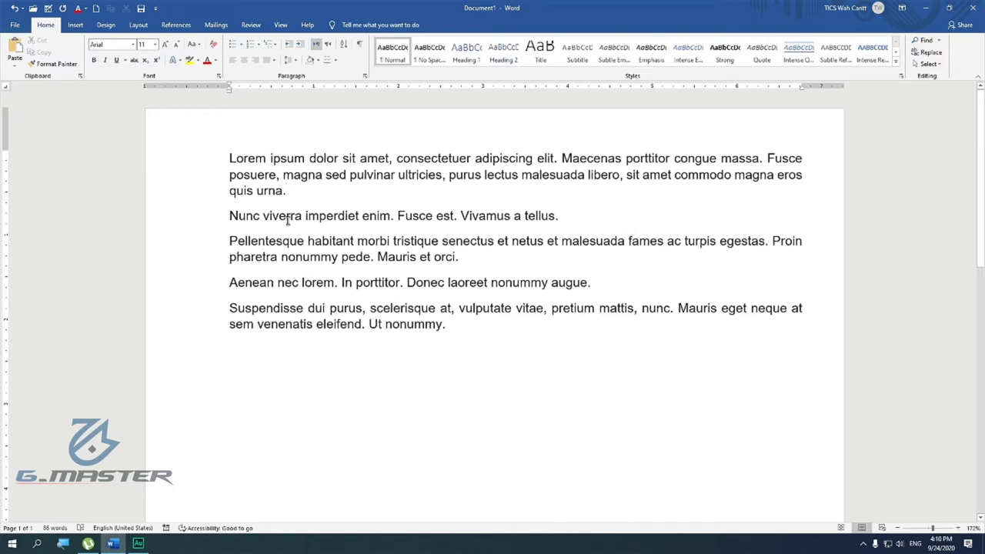
pyautogui.click(447, 327)
pyautogui.hotkey('ctrl', 'a')
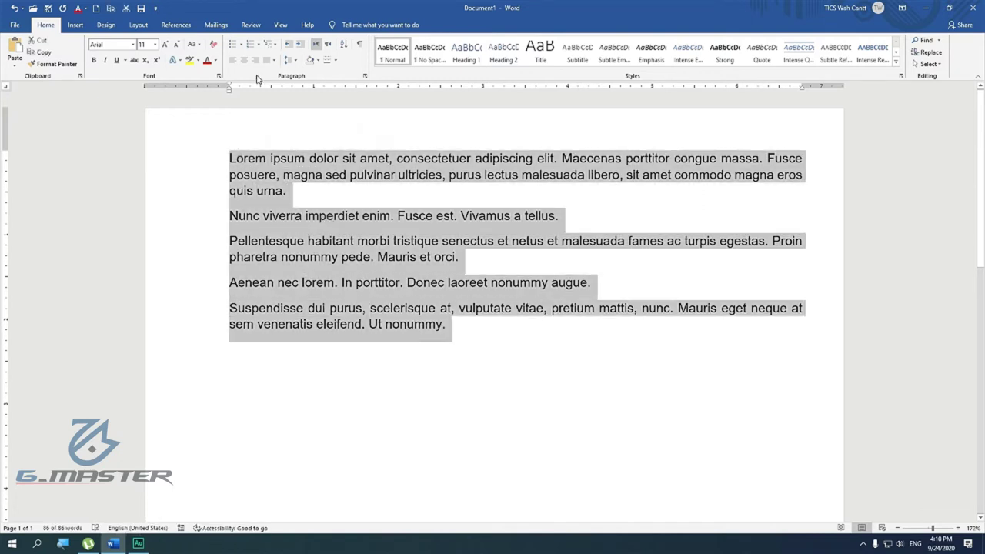
pyautogui.click(234, 61)
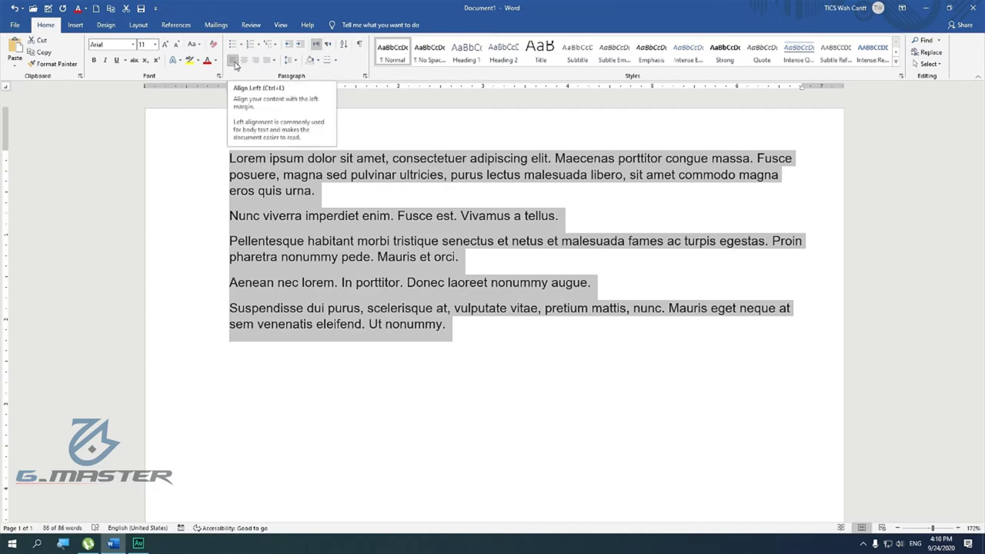
pyautogui.click(374, 281)
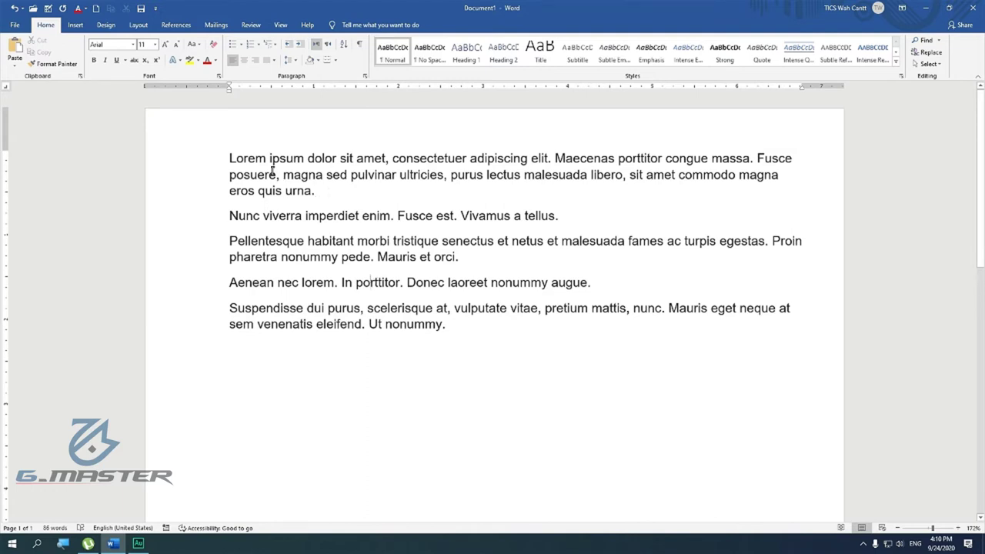
pyautogui.moveTo(257, 158); pyautogui.dragTo(229, 159)
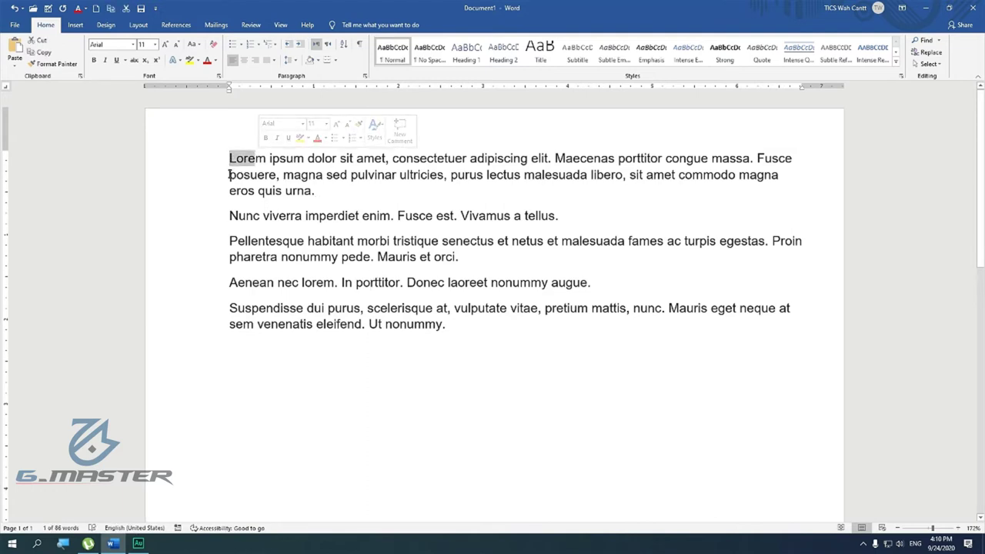
pyautogui.click(729, 183)
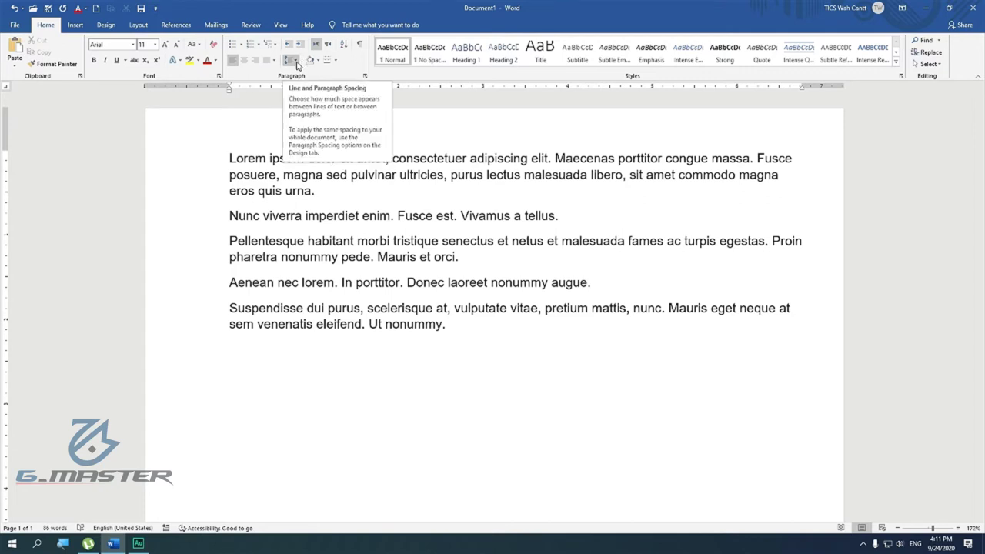
pyautogui.click(315, 192)
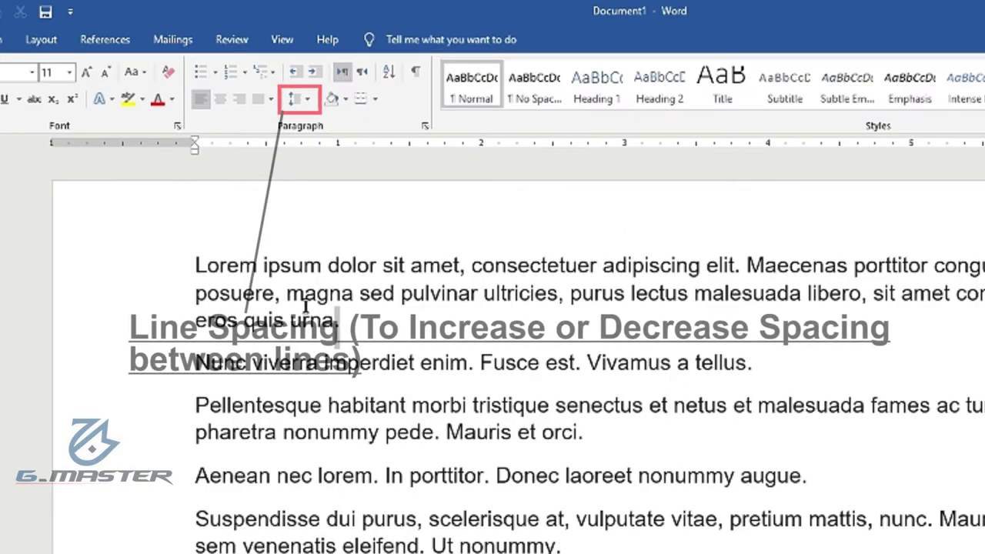
pyautogui.moveTo(316, 193); pyautogui.dragTo(229, 157)
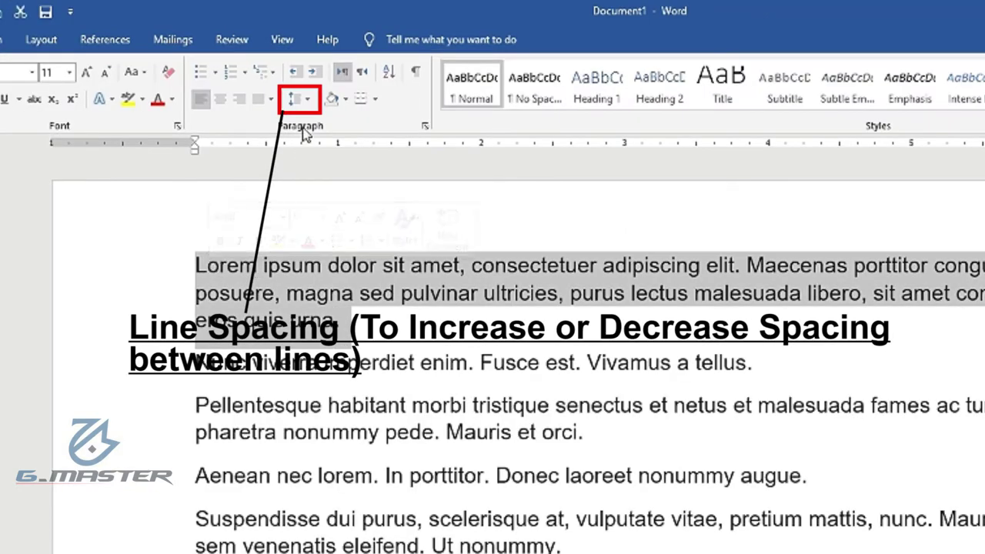
pyautogui.click(308, 101)
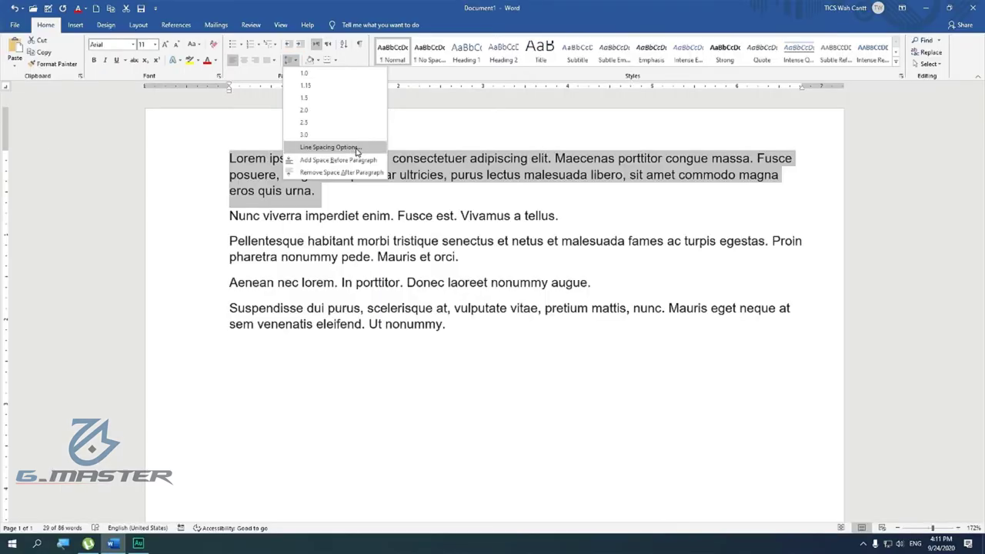
pyautogui.click(346, 150)
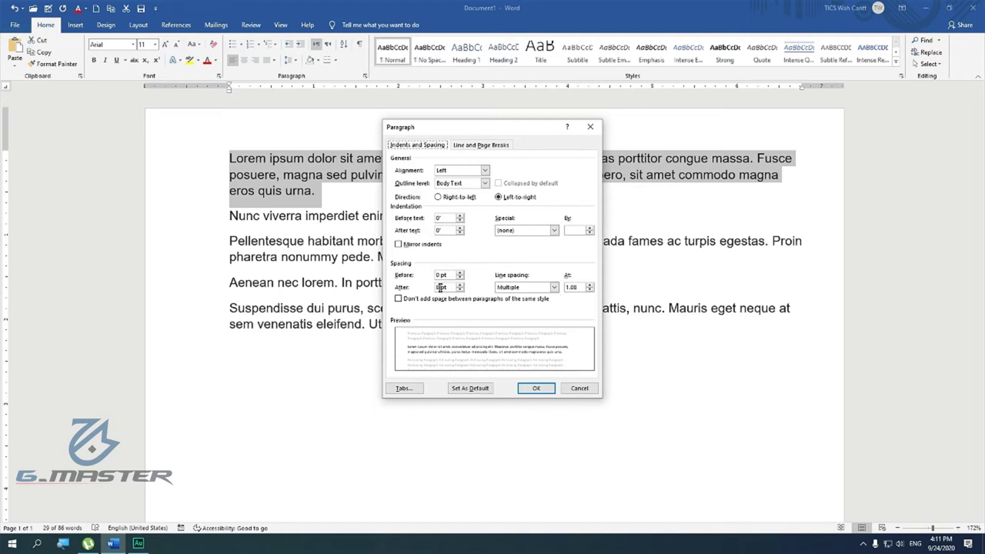
pyautogui.moveTo(231, 191); pyautogui.dragTo(340, 199)
pyautogui.click(316, 199)
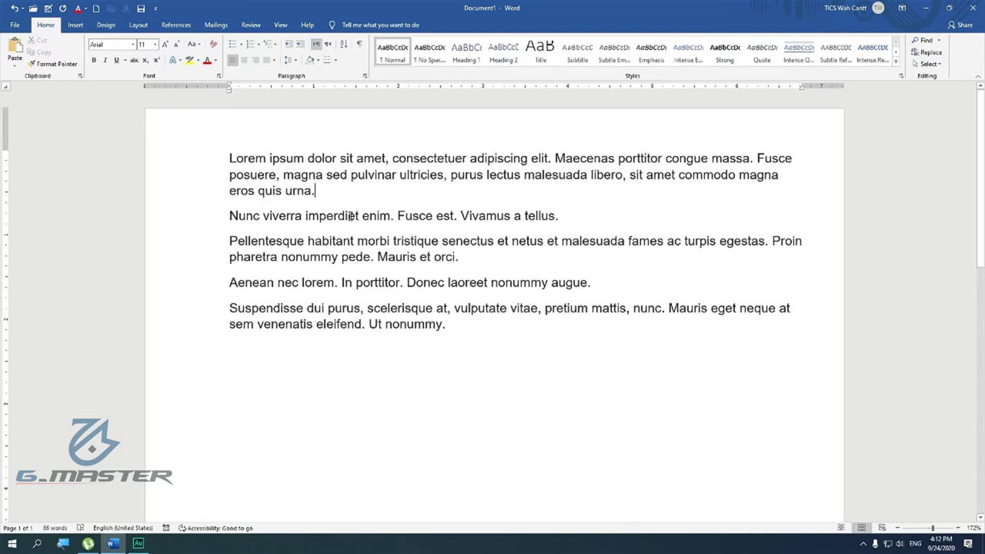
pyautogui.click(242, 214)
pyautogui.moveTo(458, 257); pyautogui.dragTo(247, 242)
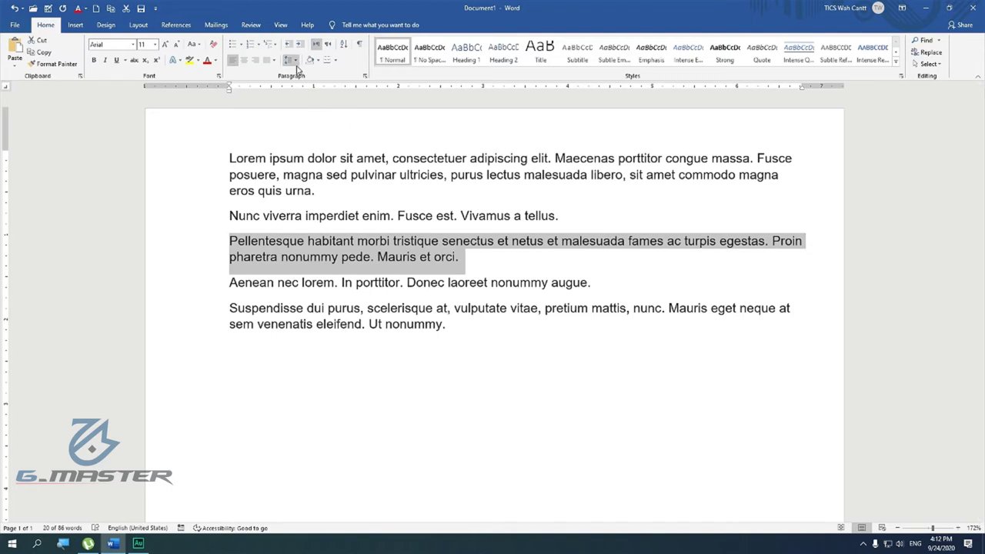
# - Select all paragraphs and try removing space after, adding space before, and single spacing
pyautogui.moveTo(446, 329); pyautogui.dragTo(231, 158)
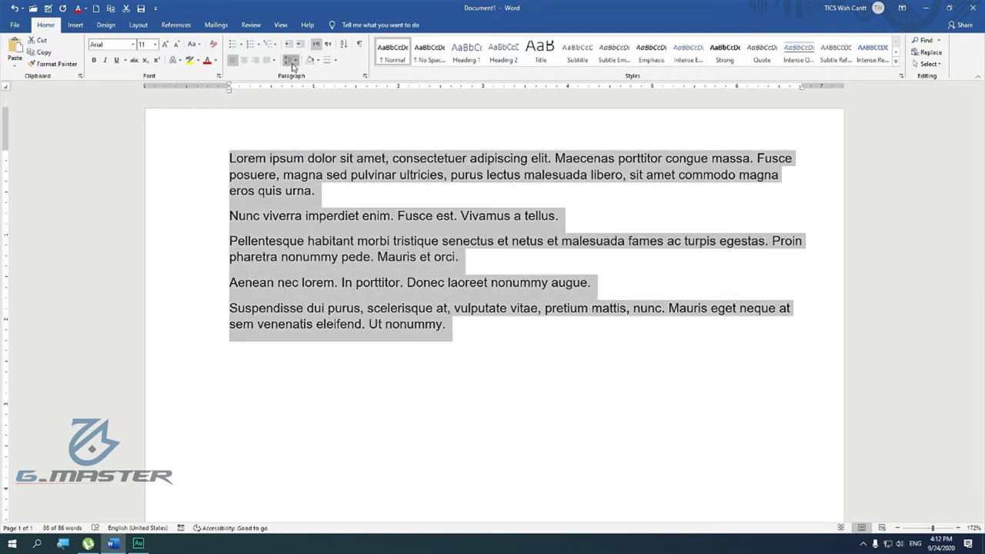
pyautogui.click(292, 65)
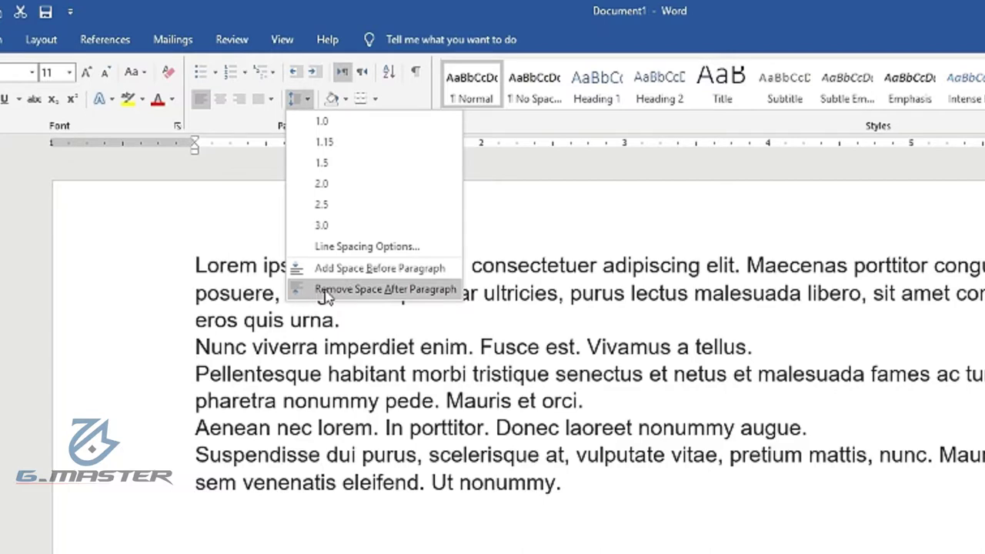
pyautogui.click(326, 290)
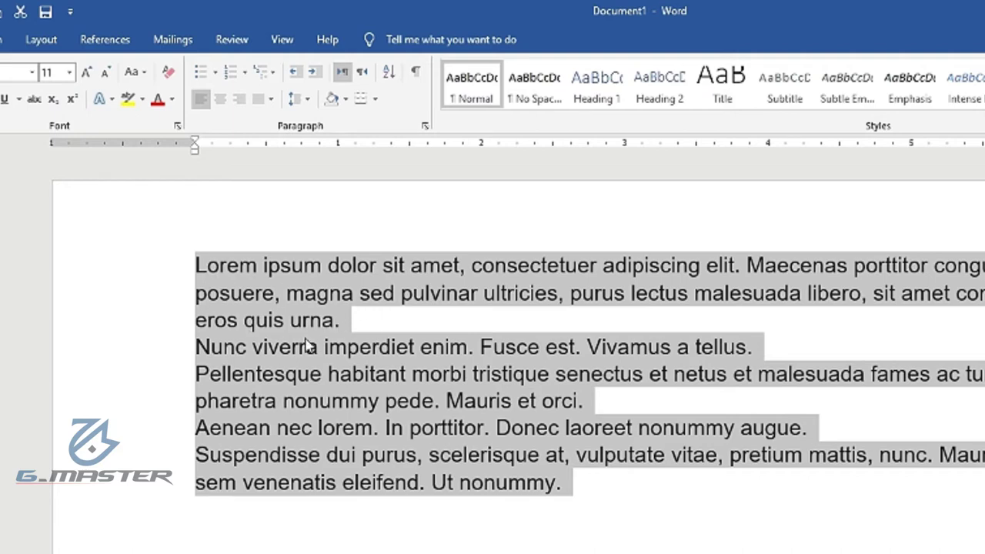
pyautogui.click(299, 98)
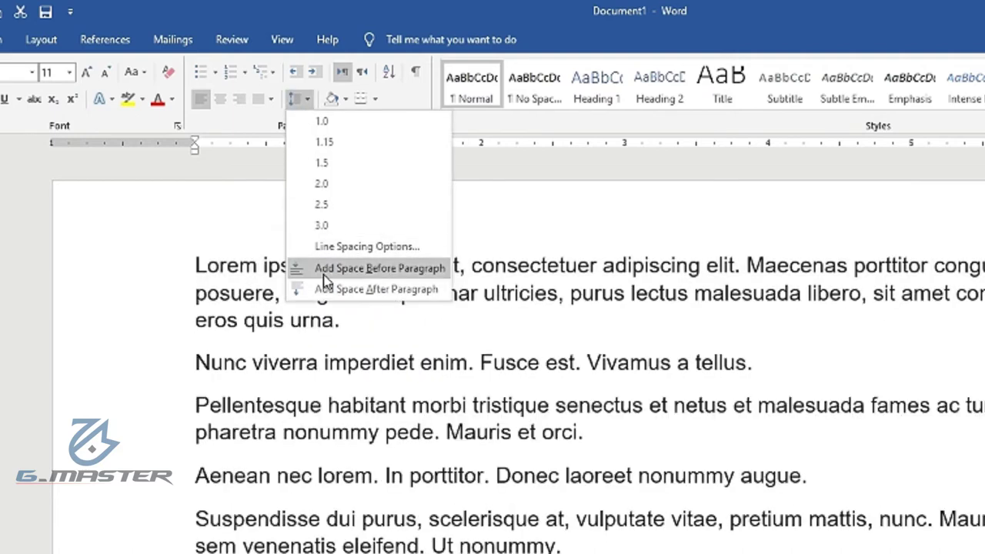
pyautogui.click(325, 271)
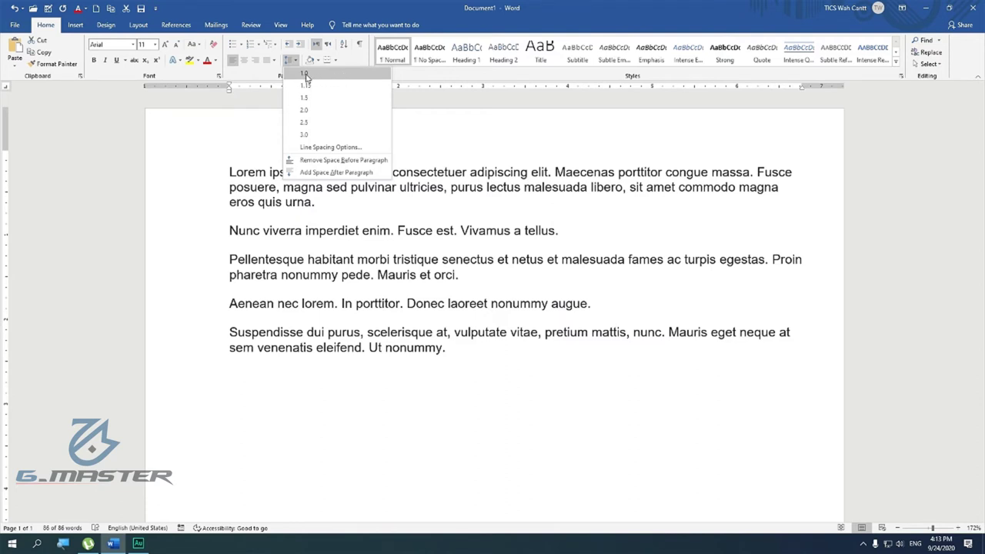
pyautogui.click(305, 75)
pyautogui.click(290, 60)
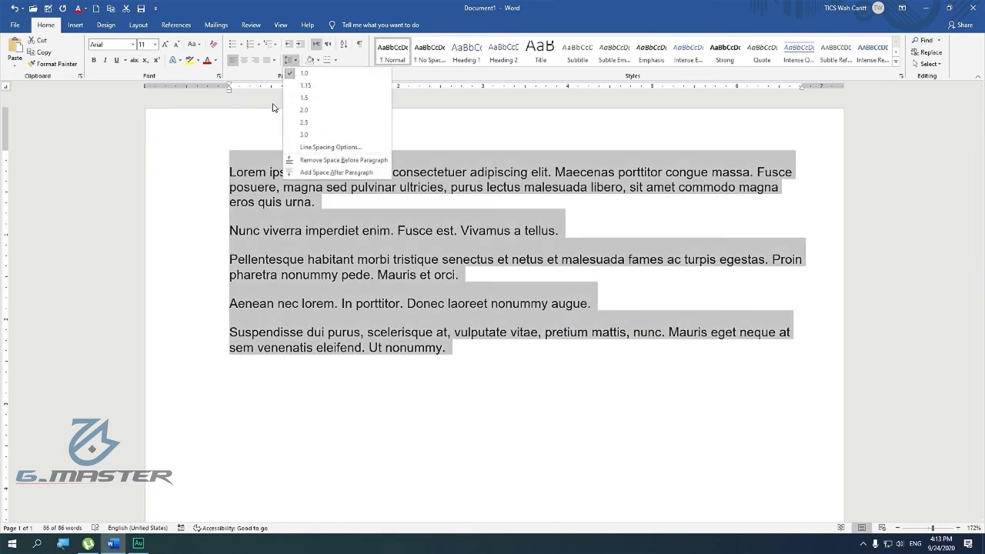
pyautogui.click(297, 160)
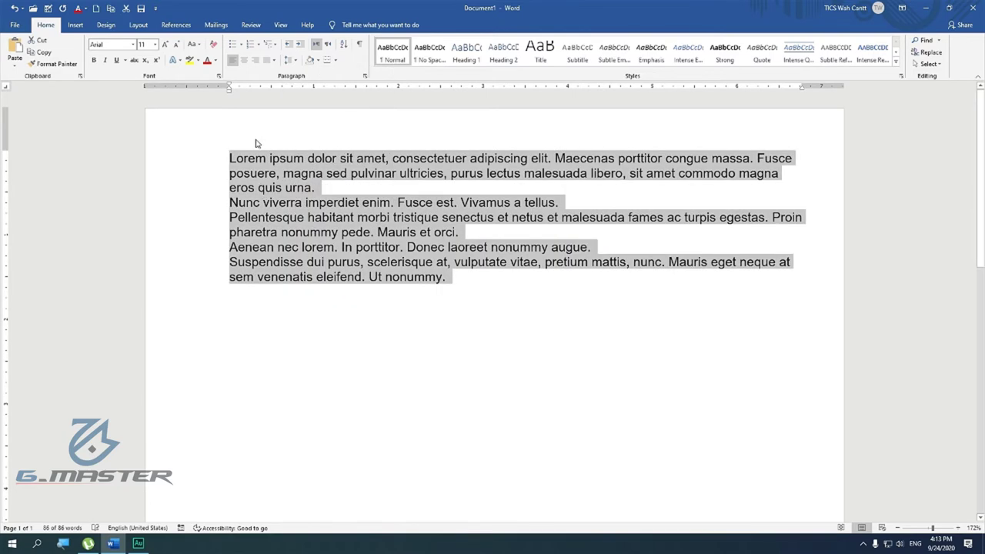
pyautogui.click(448, 279)
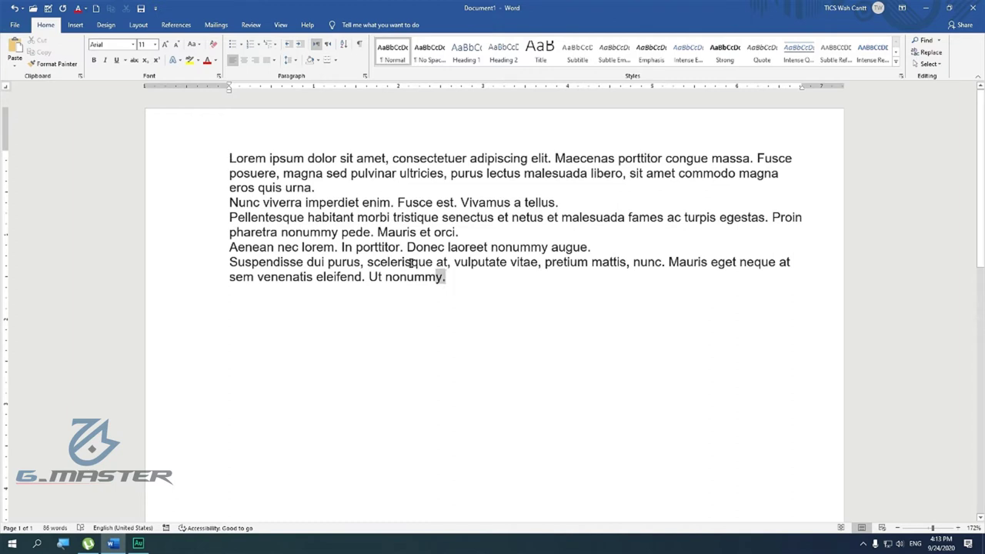
# - Reselect all paragraphs, add space before each one, and apply 1.15 line spacing
pyautogui.moveTo(447, 277); pyautogui.dragTo(235, 157)
pyautogui.click(289, 59)
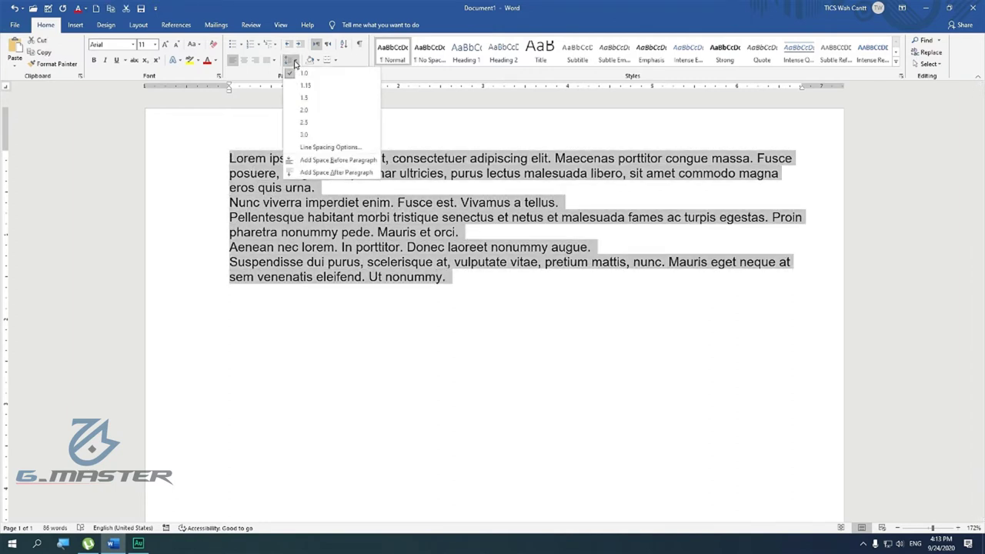
pyautogui.click(327, 158)
pyautogui.click(290, 59)
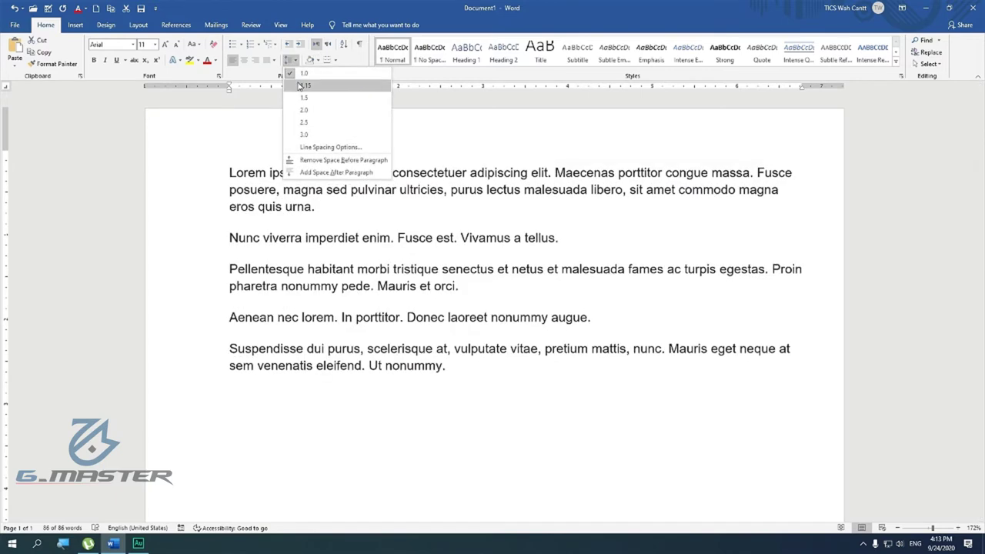
pyautogui.click(303, 85)
pyautogui.click(458, 364)
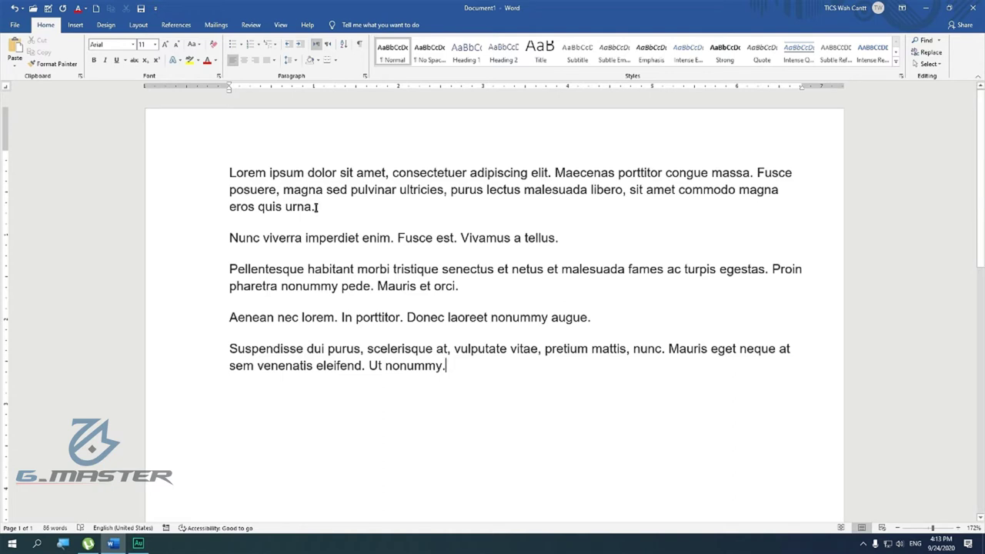
# - Type 'Heading' on its own new line below the last paragraph, removing the leading space
pyautogui.press('Return')
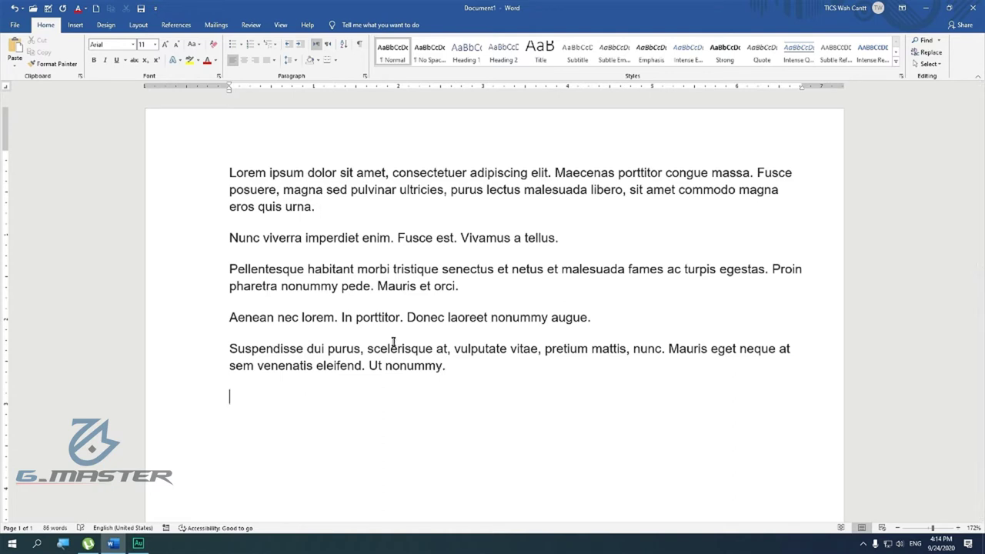
pyautogui.write('He')
pyautogui.write('adi')
pyautogui.write('ng')
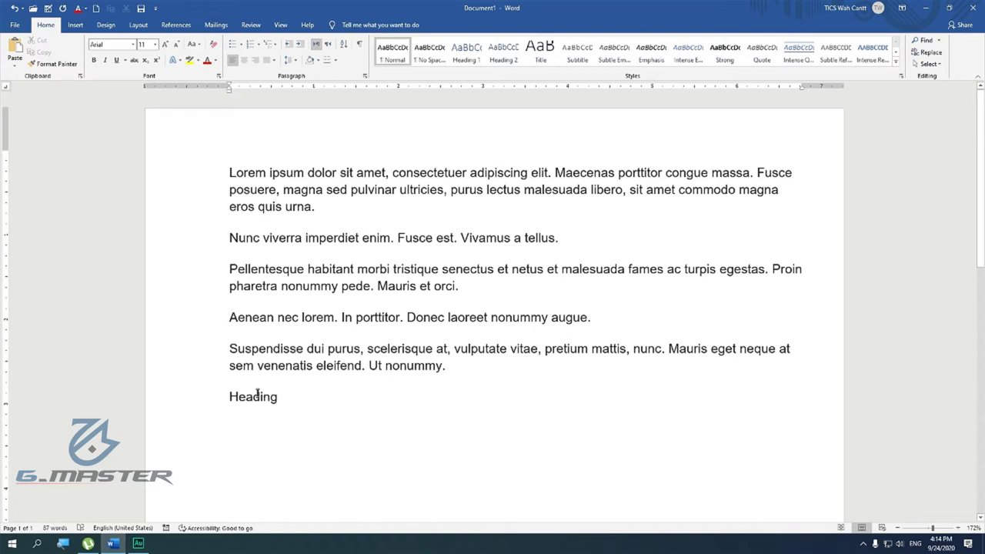
pyautogui.click(229, 396)
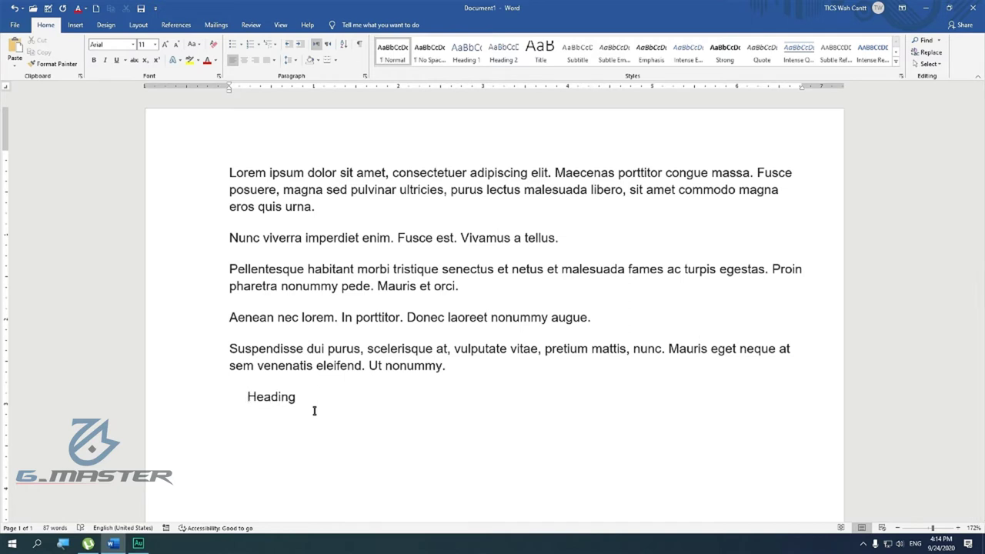
pyautogui.press('BackSpace')
pyautogui.press('BackSpace')
pyautogui.press('BackSpace')
pyautogui.press('BackSpace')
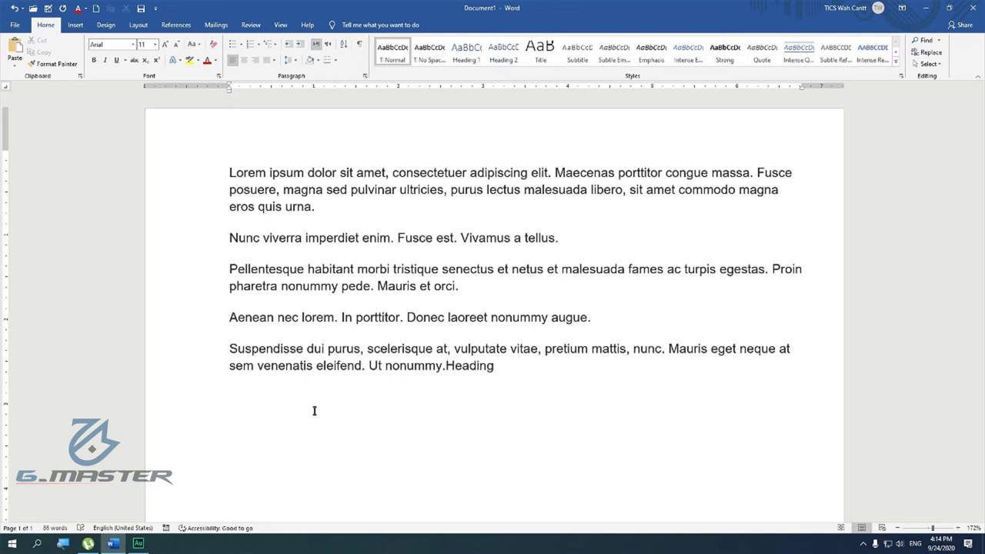
pyautogui.press('Return')
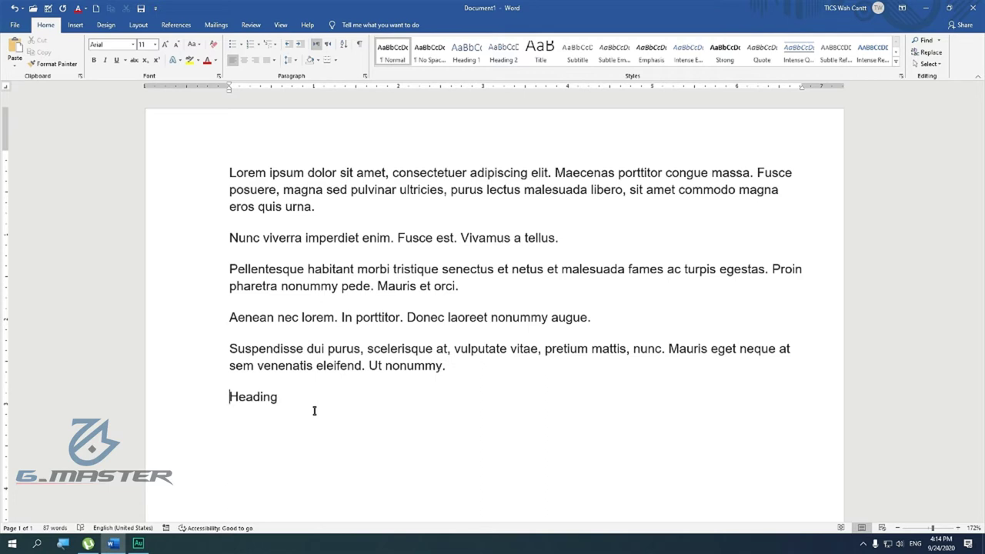
# - Centre the Heading line on the page and reselect it
pyautogui.moveTo(229, 396); pyautogui.dragTo(284, 398)
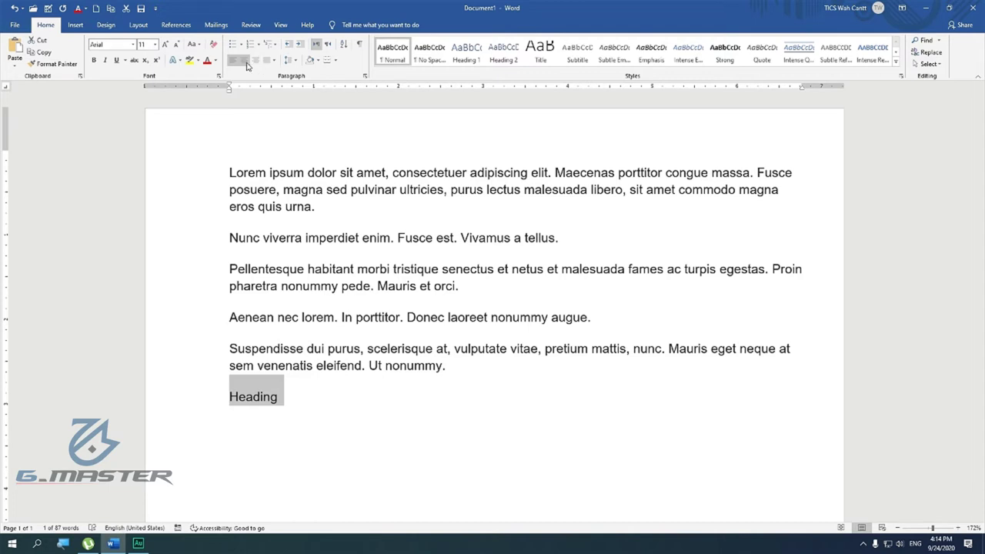
pyautogui.click(244, 61)
pyautogui.click(494, 397)
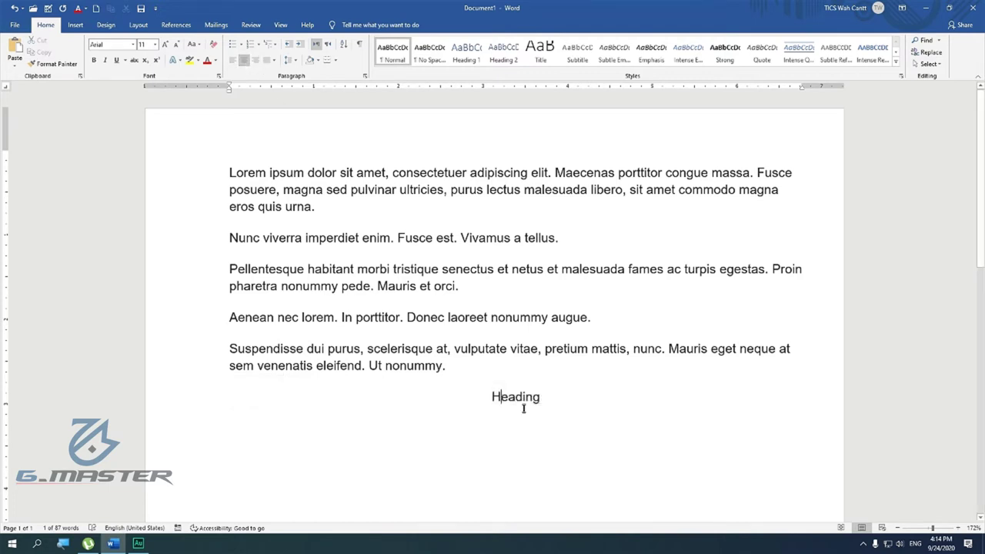
pyautogui.scroll(-1, 670, 392)
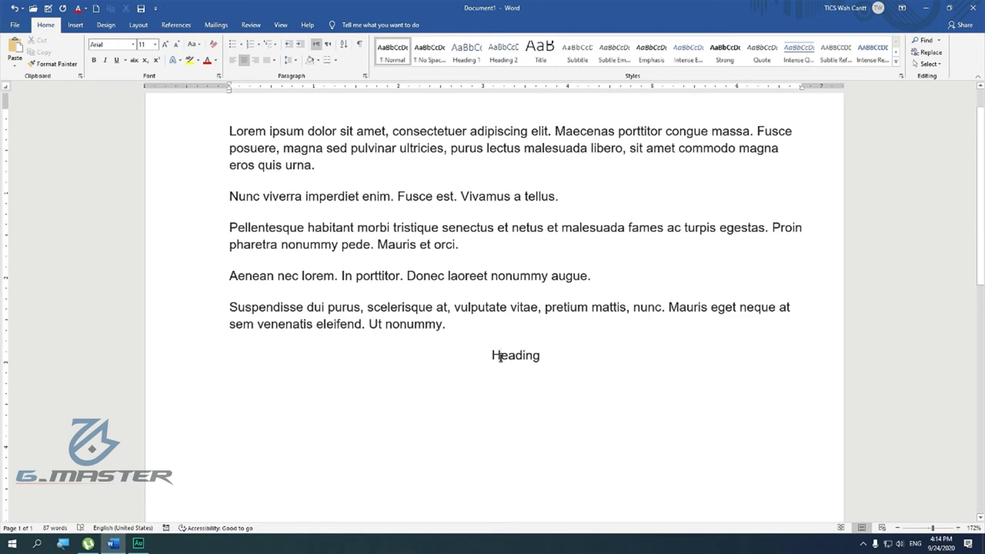
pyautogui.moveTo(491, 354); pyautogui.dragTo(547, 356)
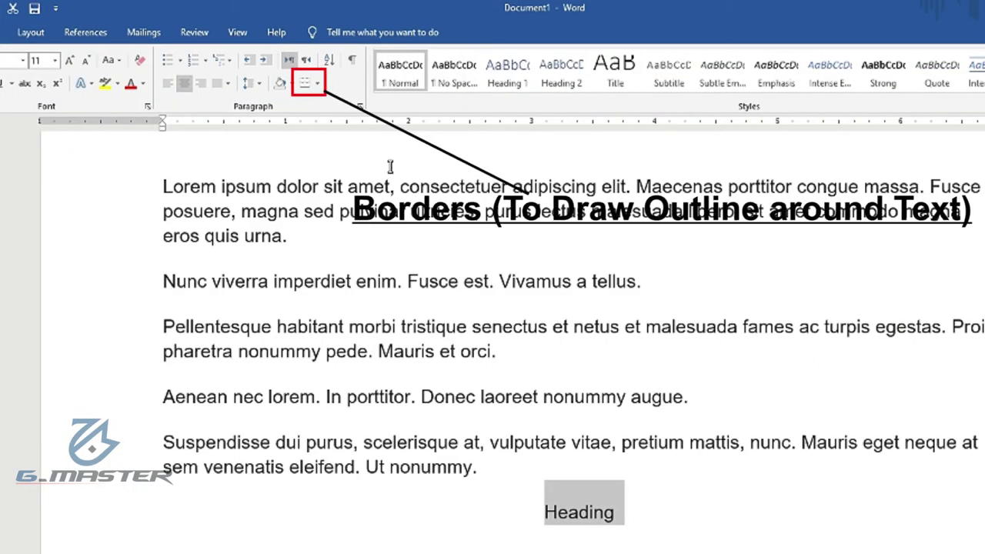
# - In Borders and Shading for Heading, compare Shadow, 3-D and Custom settings, then choose Box
pyautogui.click(317, 86)
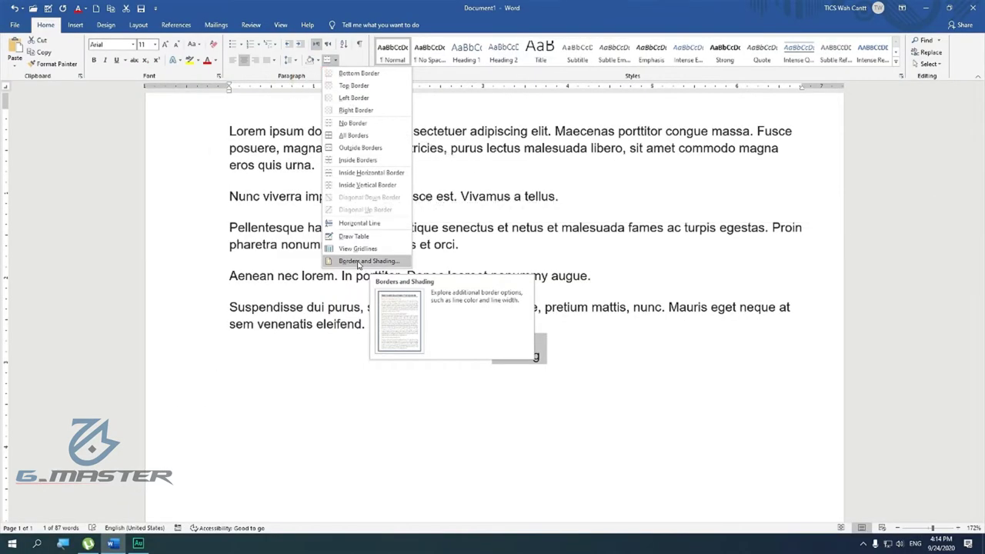
pyautogui.click(352, 262)
pyautogui.moveTo(307, 47); pyautogui.dragTo(284, 177)
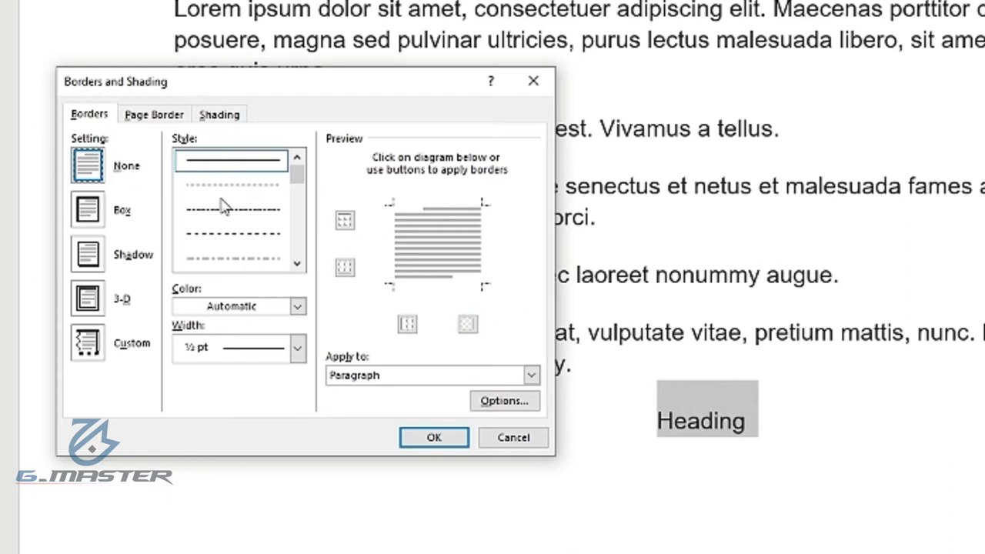
pyautogui.click(98, 222)
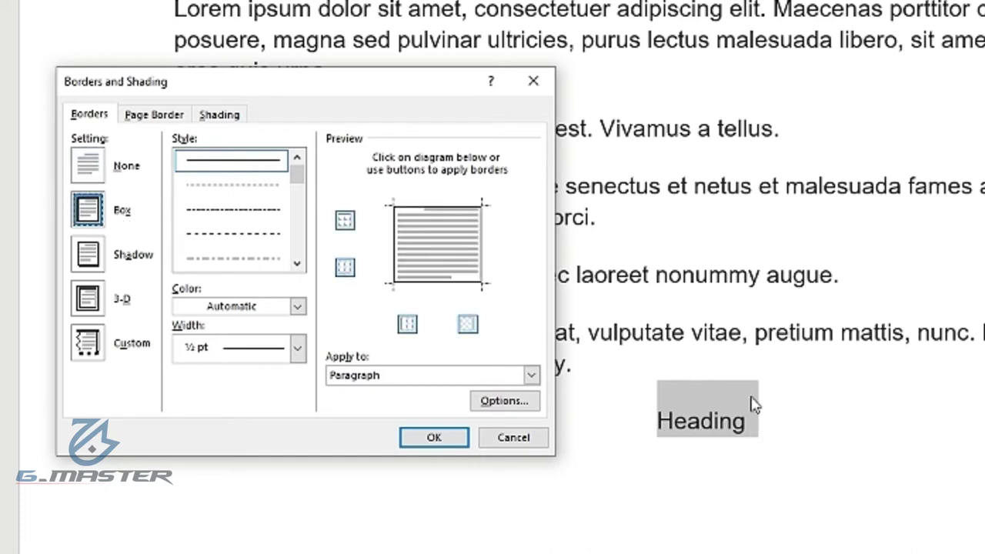
pyautogui.click(104, 262)
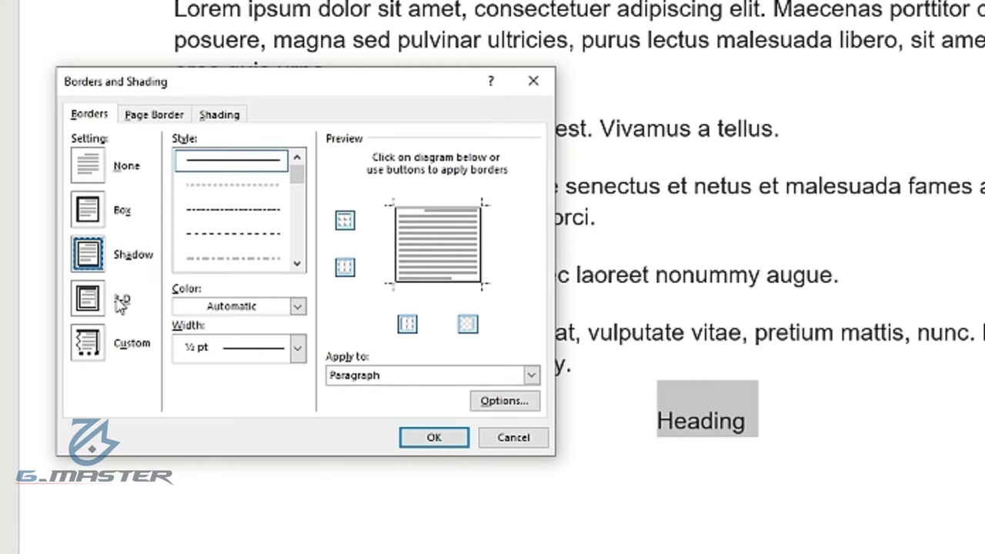
pyautogui.click(87, 300)
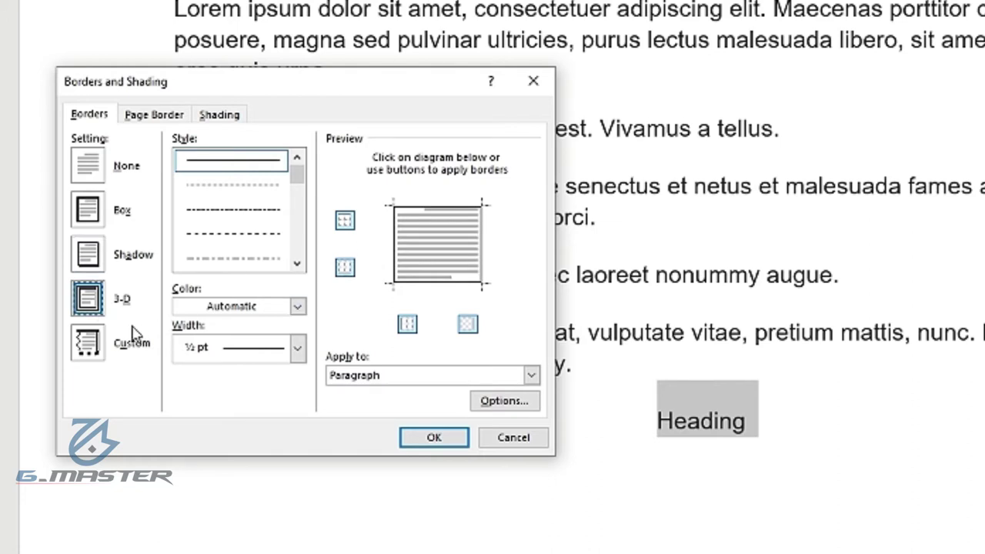
pyautogui.click(90, 345)
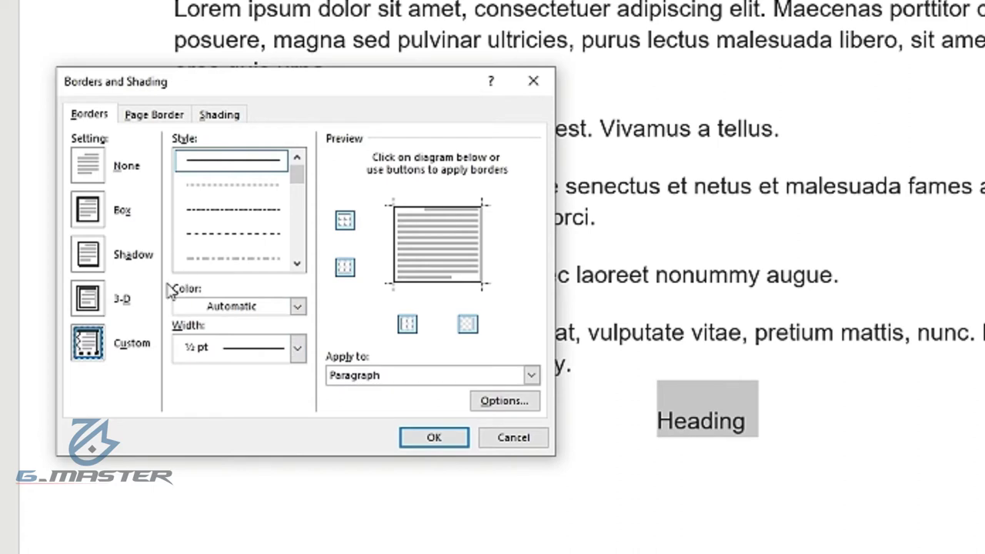
pyautogui.click(103, 222)
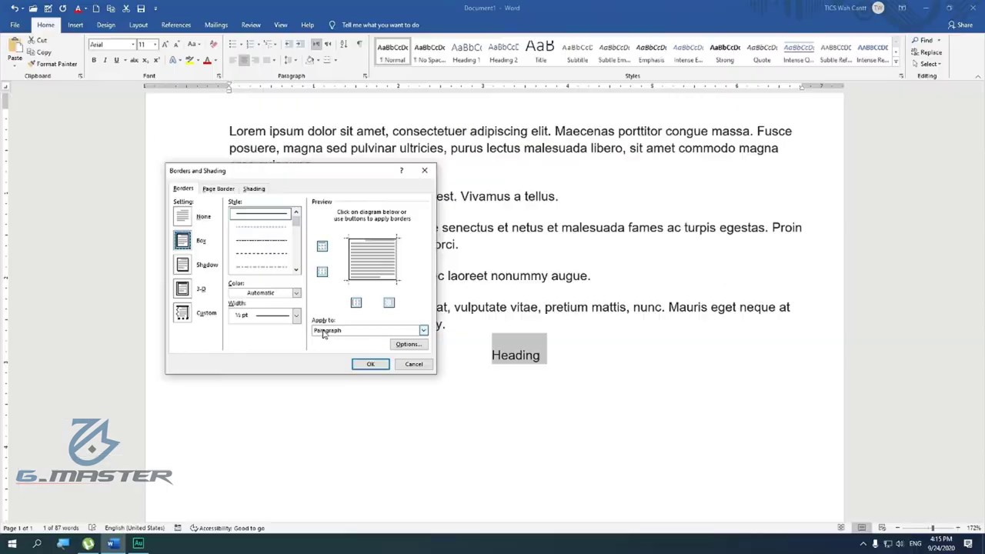
pyautogui.moveTo(302, 179); pyautogui.dragTo(324, 116)
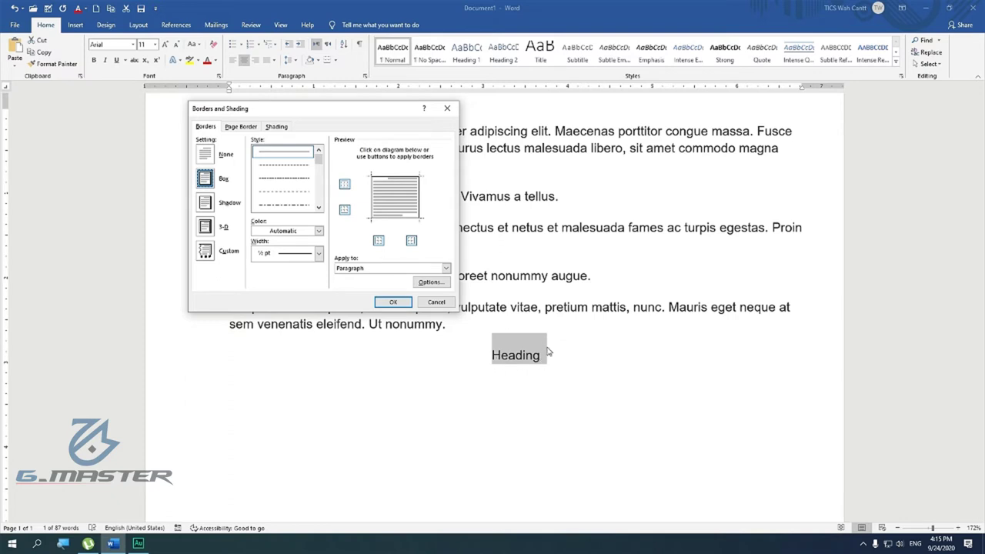
# - Switch the border's Apply to between Text and Paragraph, finishing on Paragraph
pyautogui.click(378, 271)
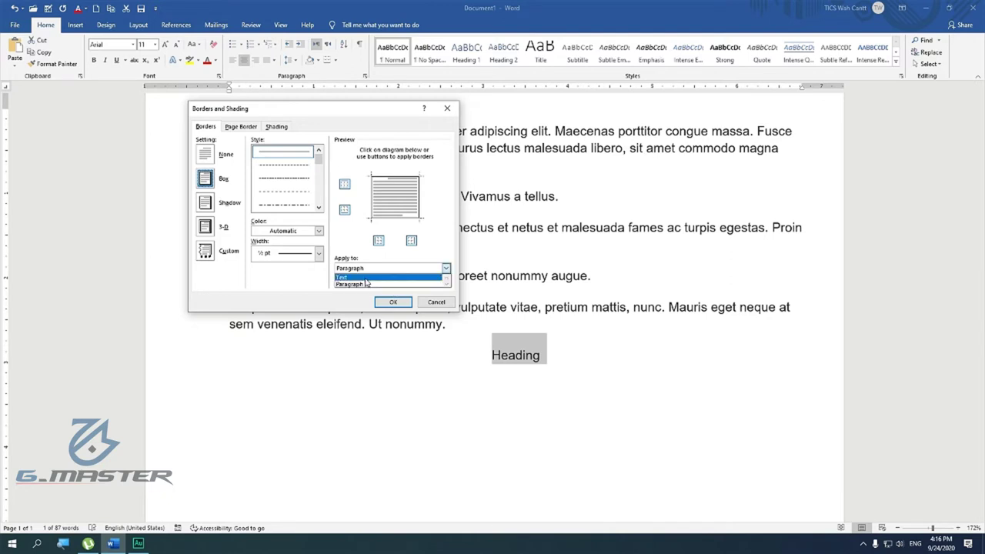
pyautogui.click(365, 279)
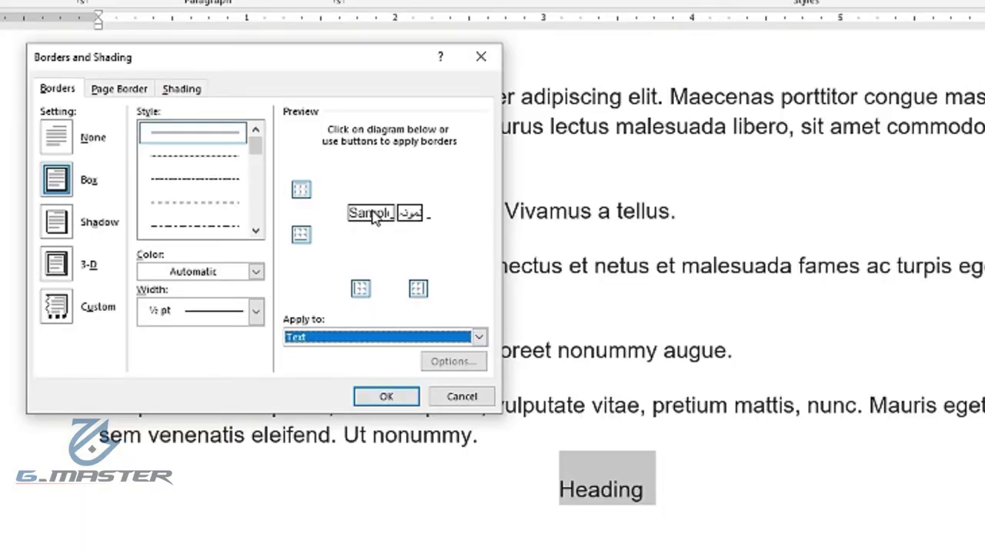
pyautogui.click(355, 336)
pyautogui.click(326, 365)
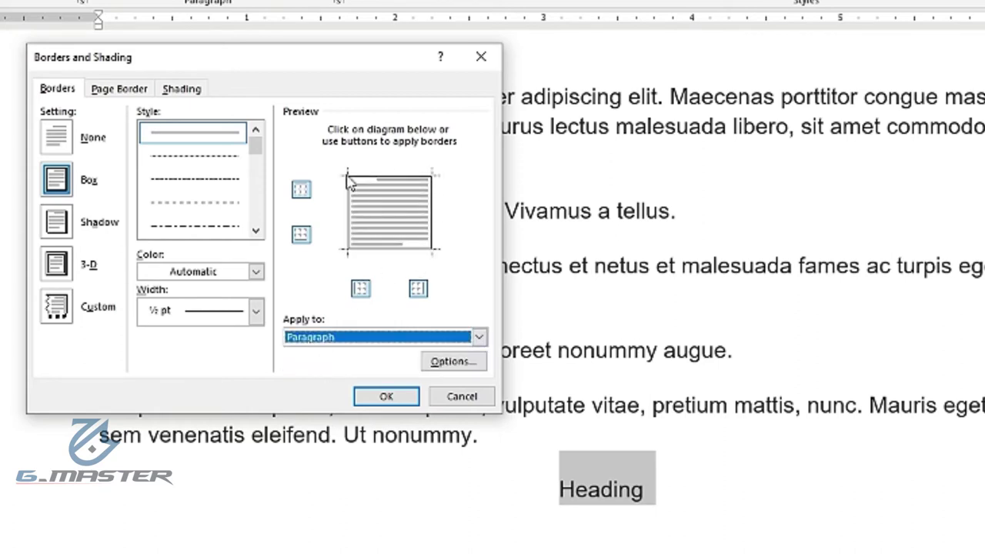
pyautogui.click(479, 336)
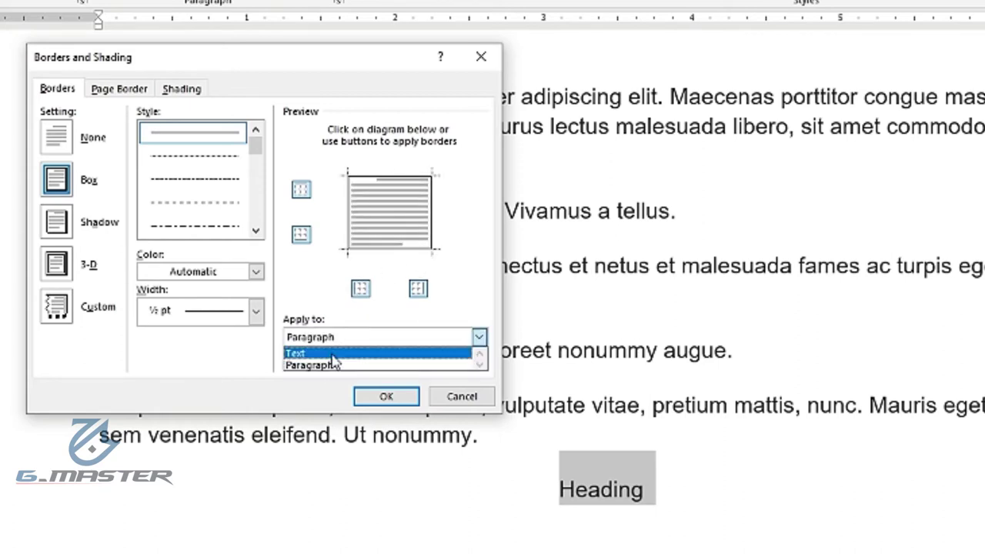
pyautogui.click(385, 350)
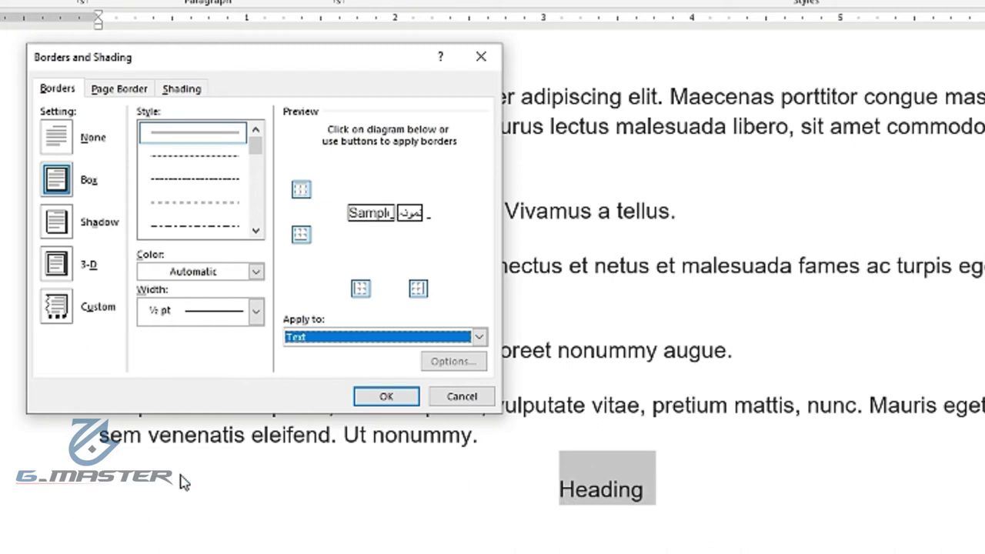
pyautogui.click(304, 339)
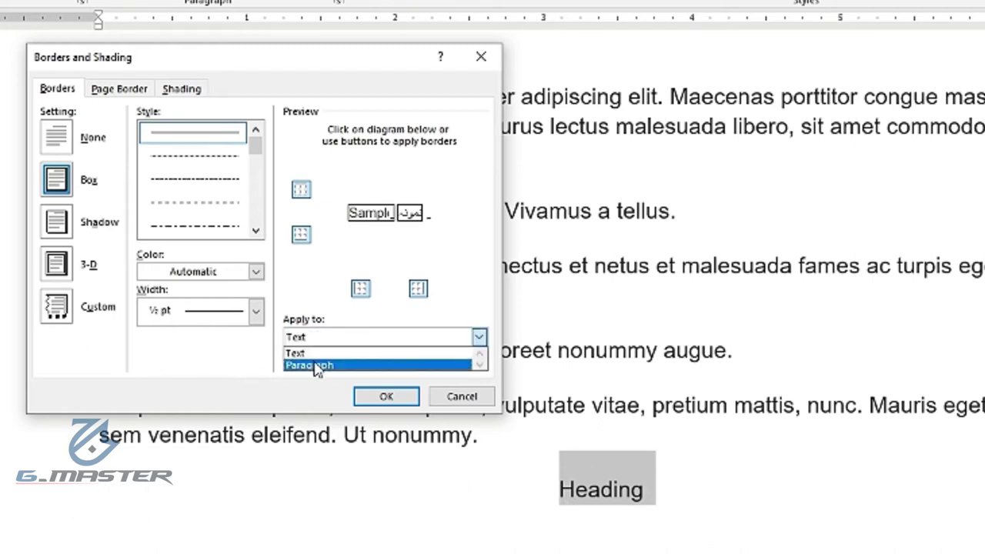
pyautogui.click(317, 367)
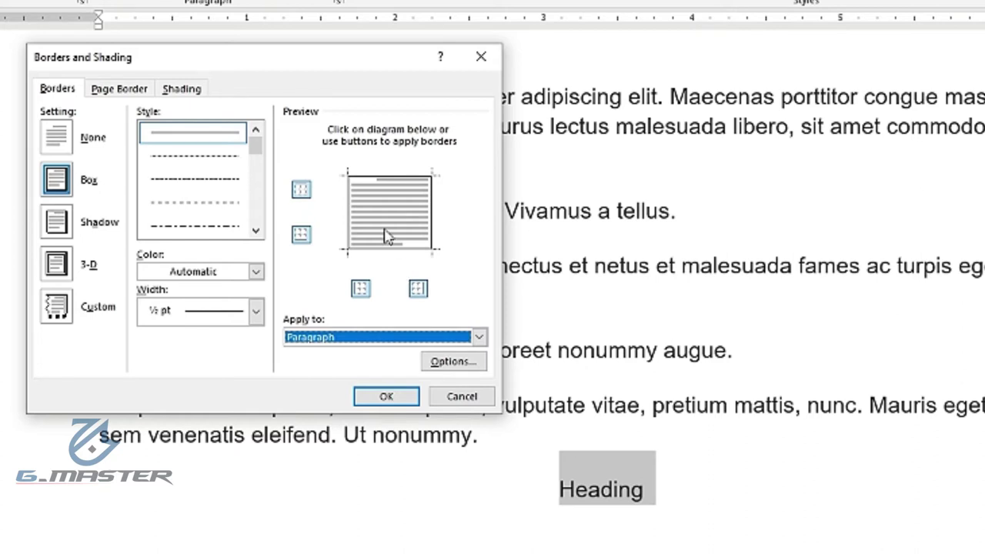
# - Toggle the bottom, left and right edges in the border preview
pyautogui.click(418, 288)
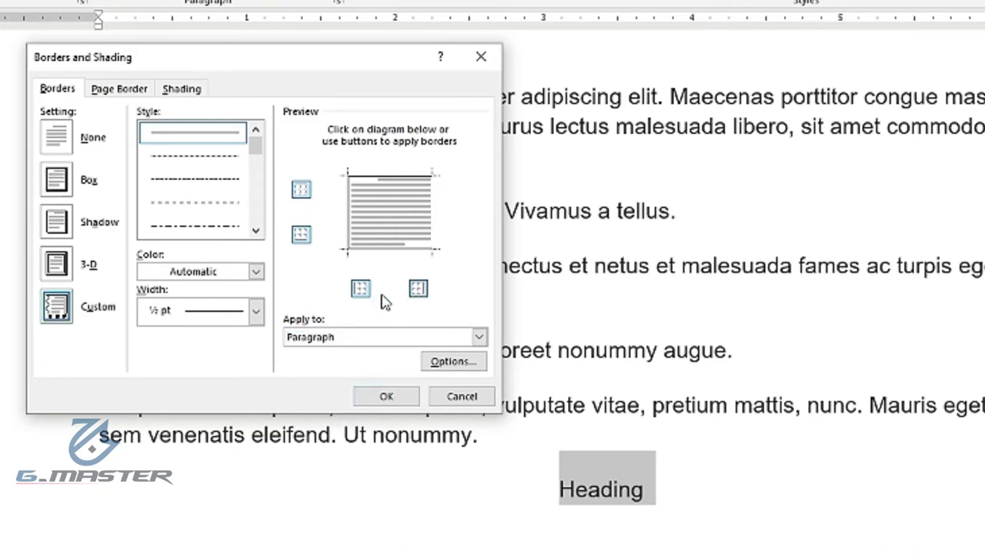
pyautogui.click(363, 297)
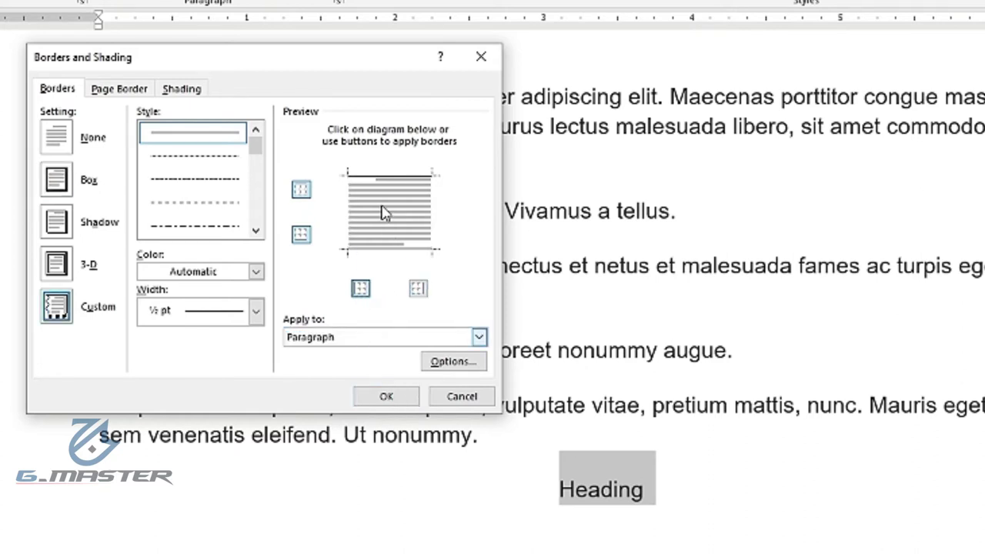
pyautogui.click(361, 290)
pyautogui.click(418, 294)
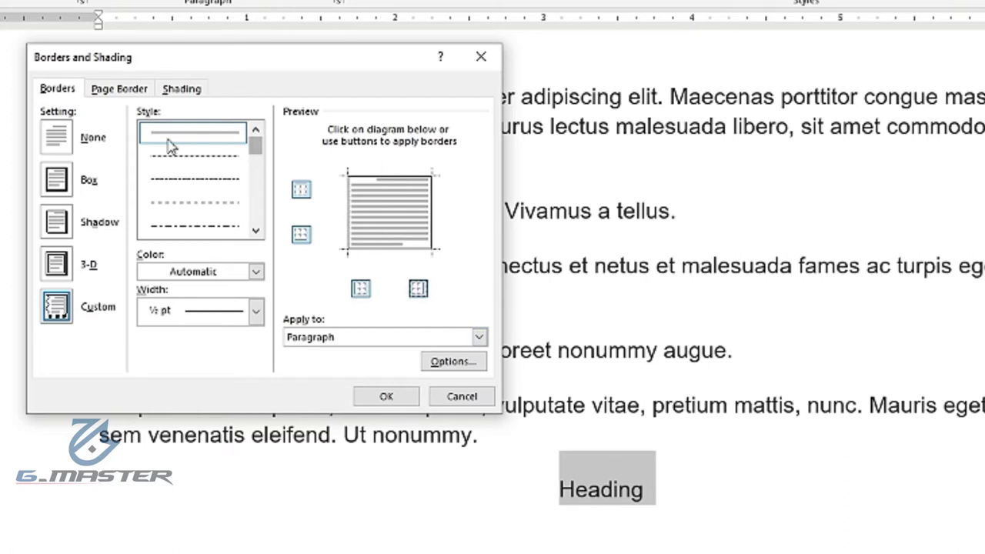
pyautogui.moveTo(255, 143); pyautogui.dragTo(280, 193)
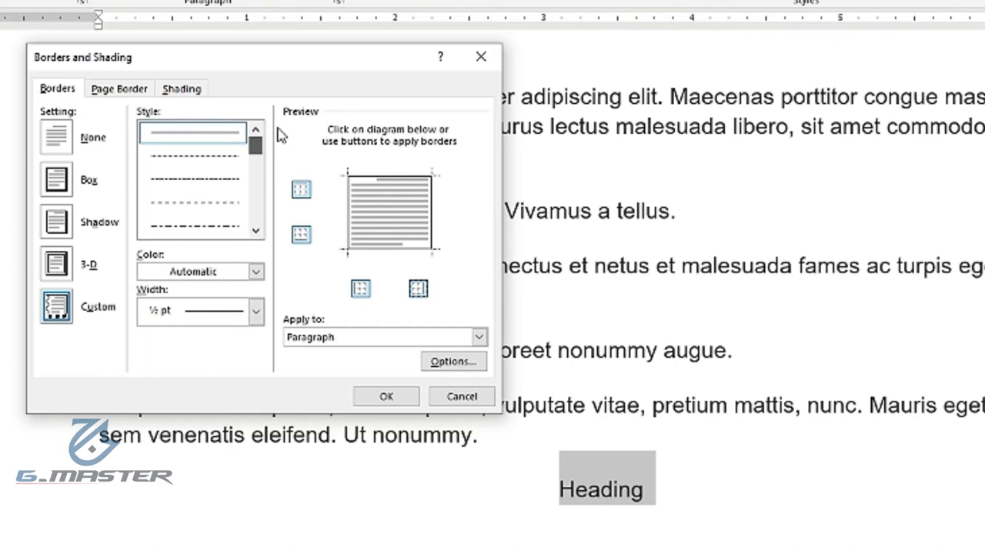
# - Set the border colour to blue and width to 2 ¼ pt, then apply it
pyautogui.click(256, 273)
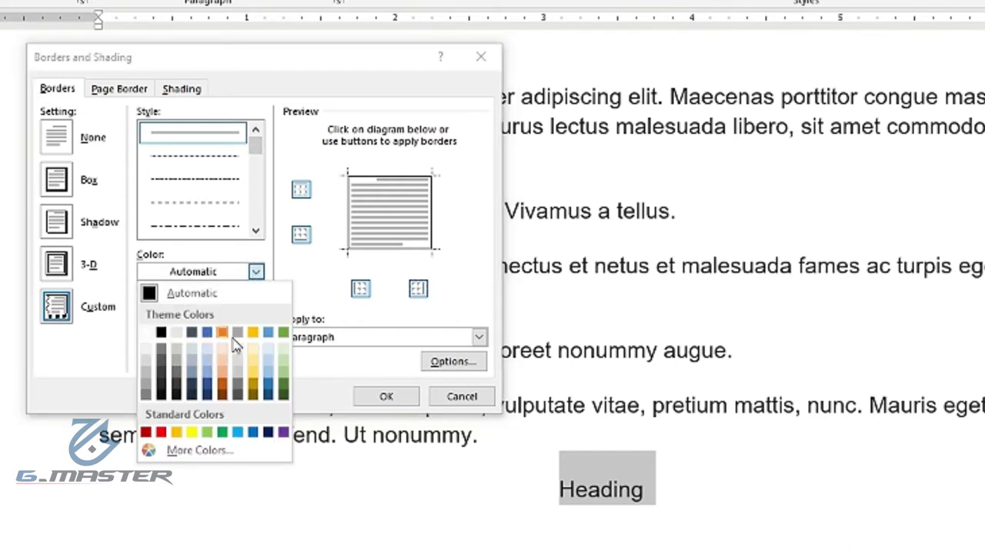
pyautogui.click(207, 338)
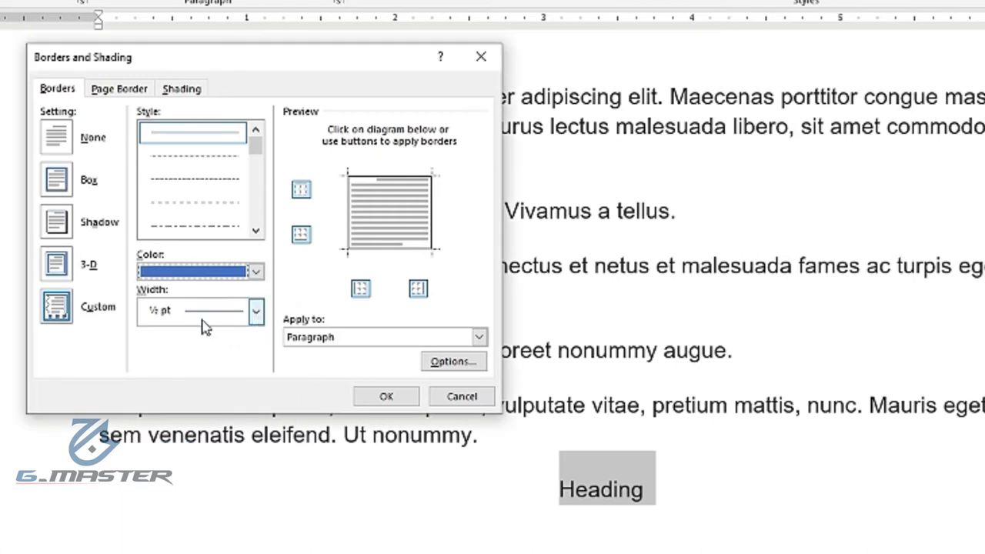
pyautogui.click(255, 311)
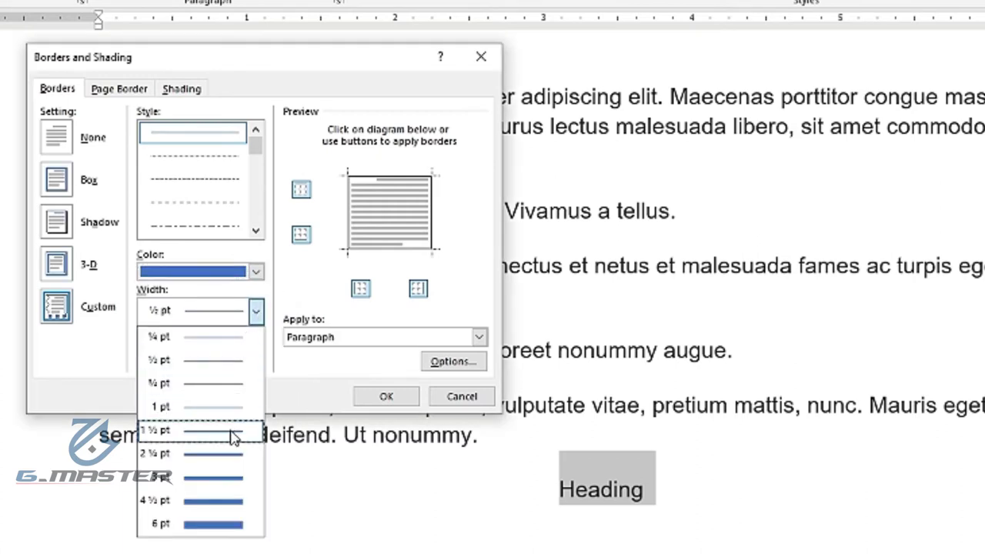
pyautogui.click(220, 458)
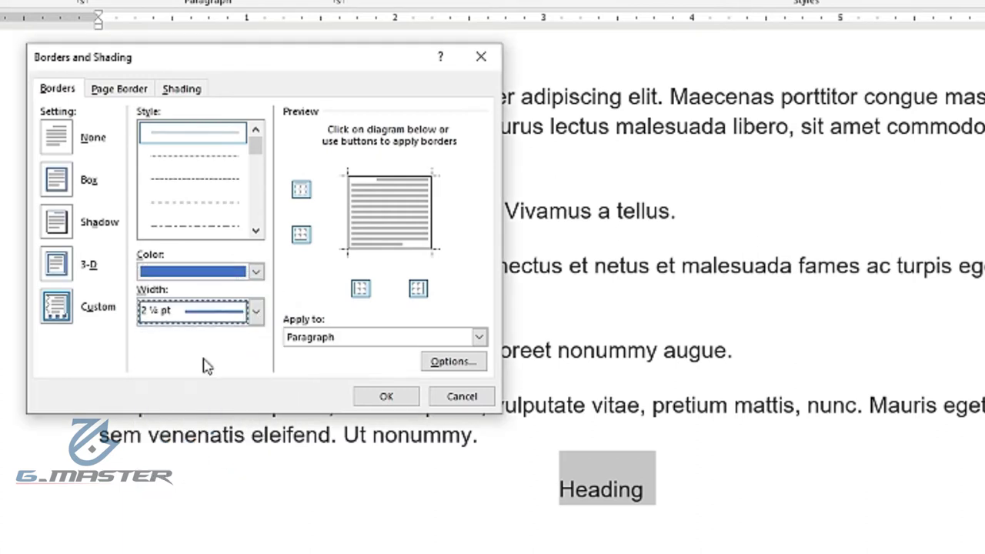
pyautogui.click(256, 311)
pyautogui.click(255, 319)
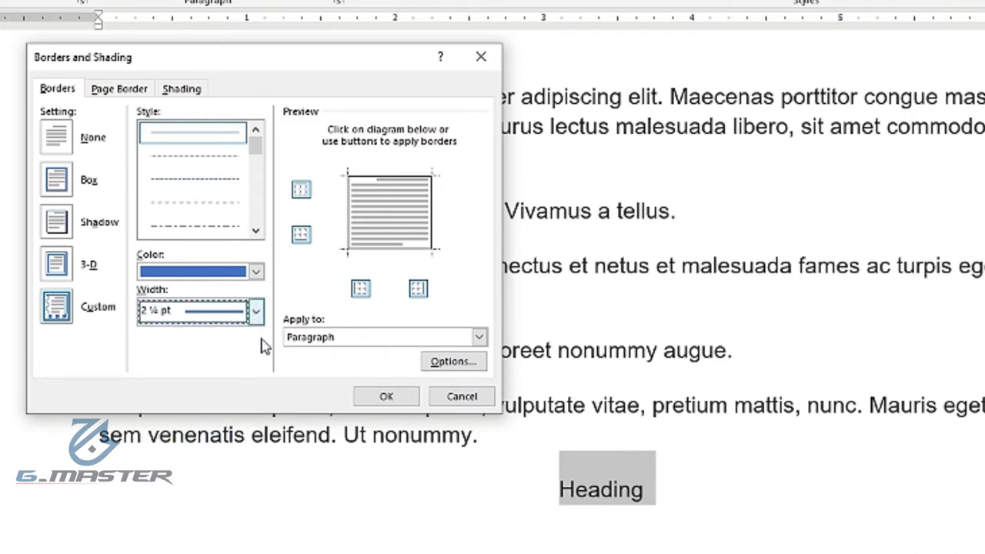
pyautogui.click(397, 396)
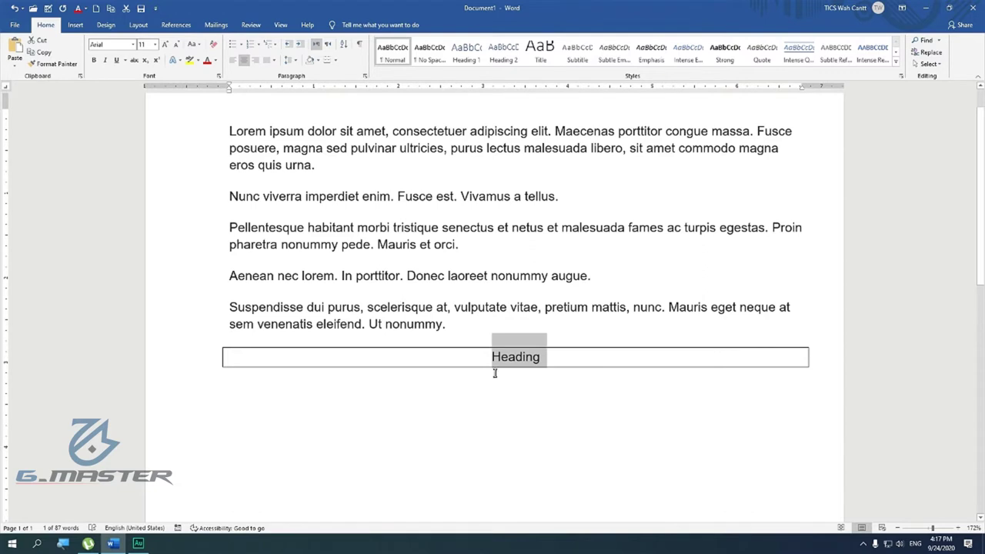
# - Put the caret in Heading and clear its right and left edges in Borders and Shading
pyautogui.click(492, 360)
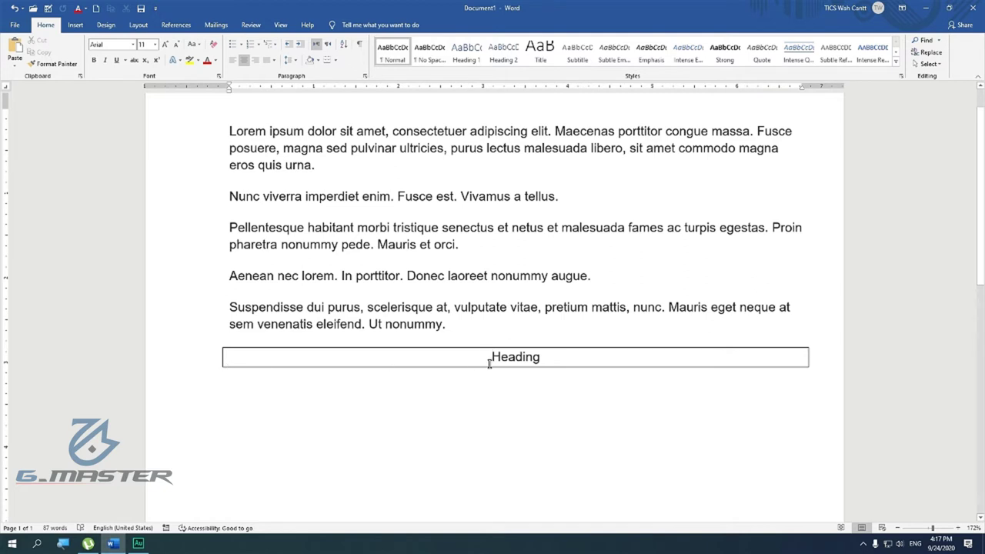
pyautogui.moveTo(491, 358); pyautogui.dragTo(543, 357)
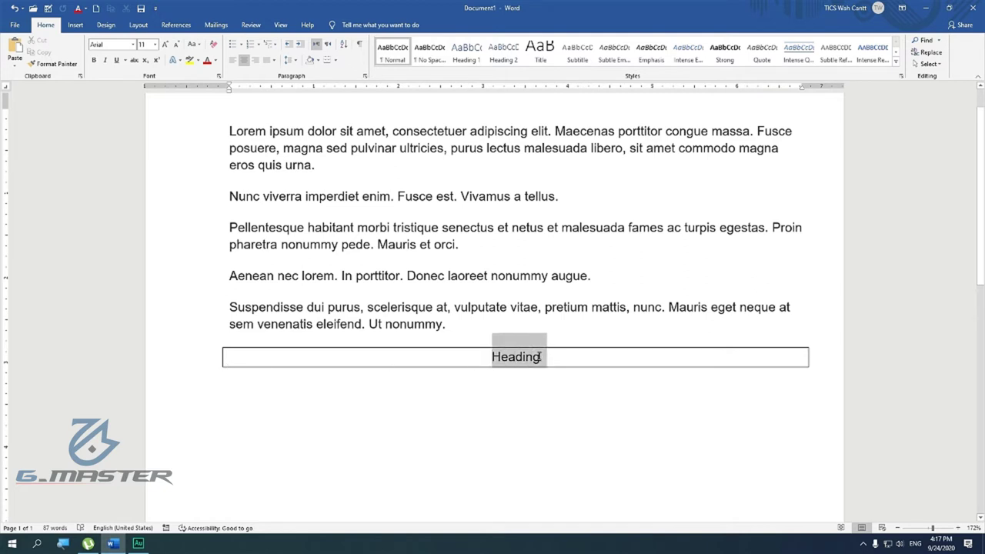
pyautogui.click(493, 358)
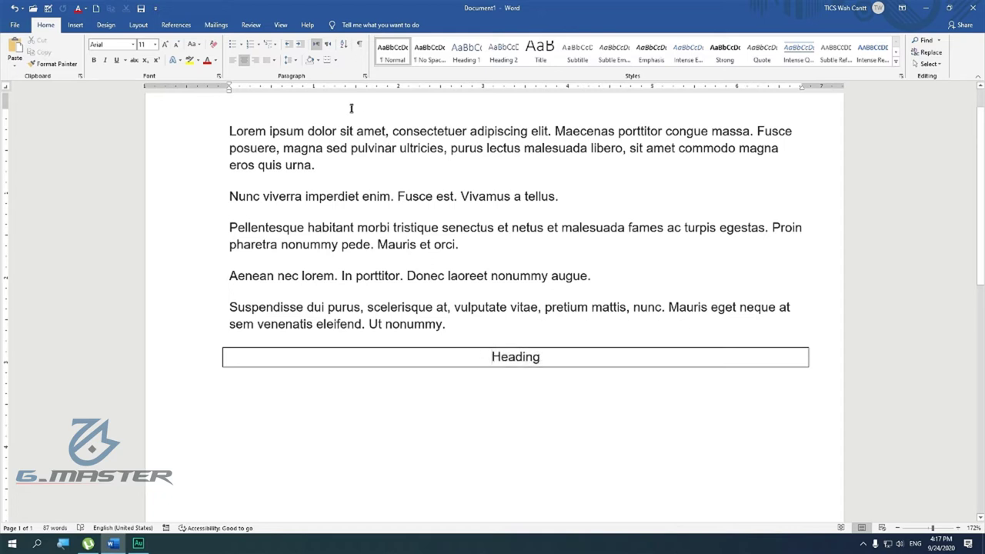
pyautogui.click(335, 60)
pyautogui.click(349, 262)
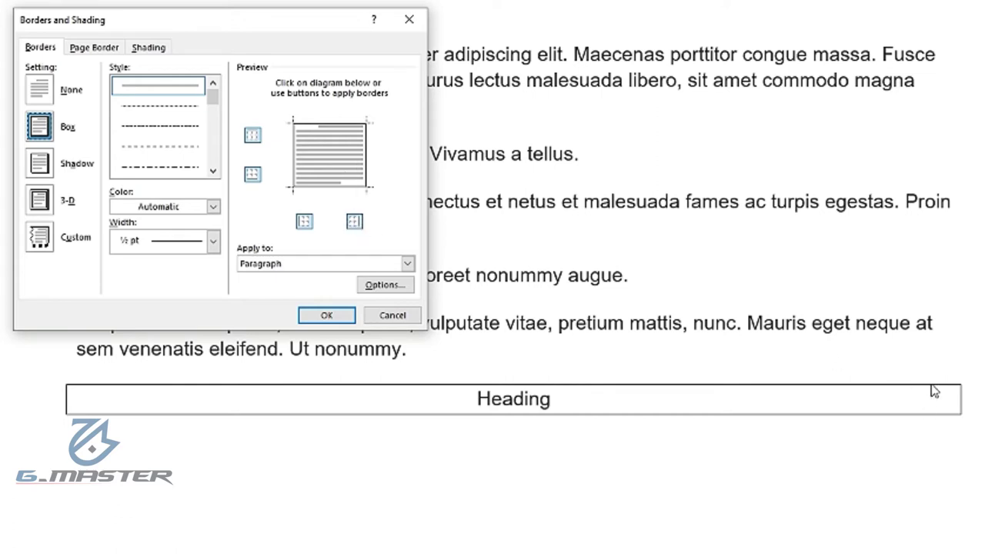
pyautogui.click(354, 221)
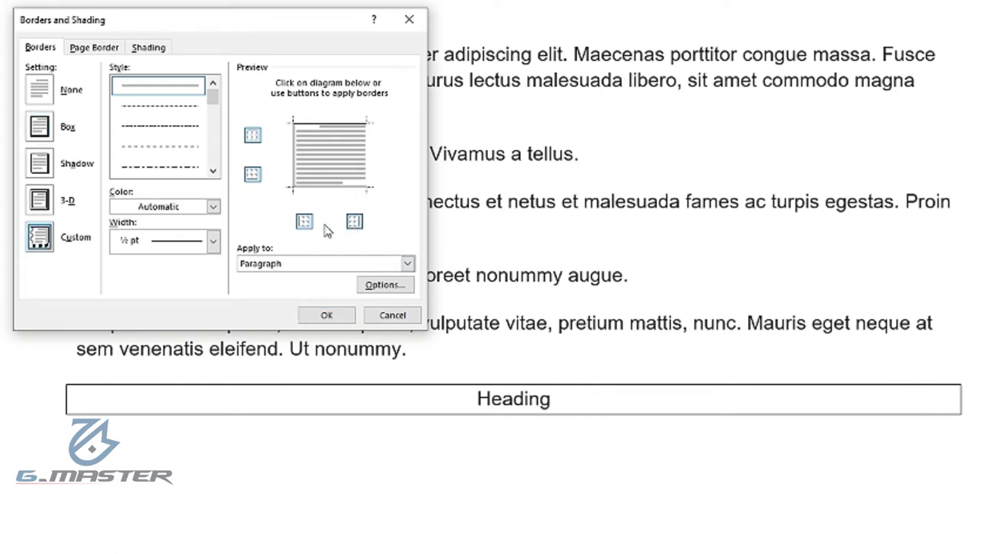
pyautogui.click(309, 225)
pyautogui.click(314, 316)
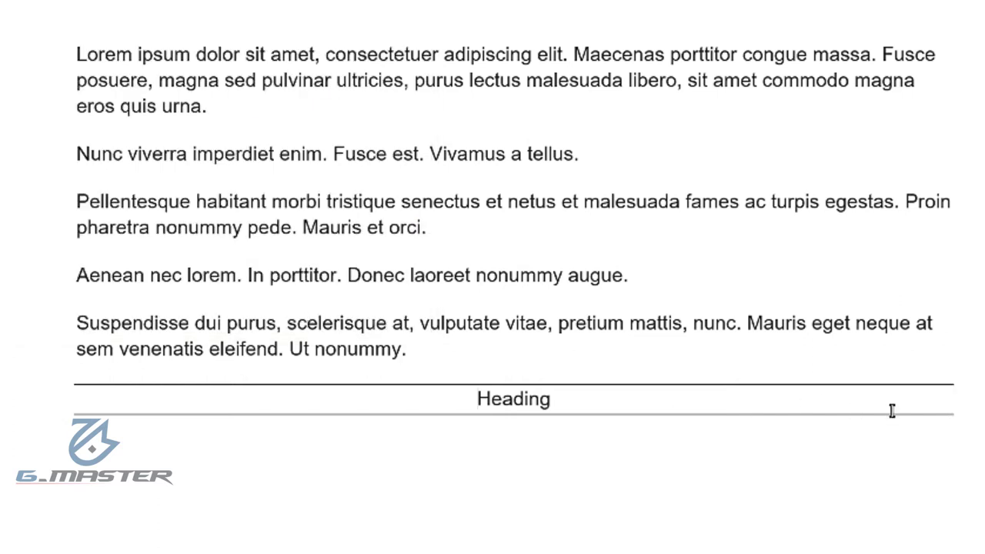
# - Remove the top border from Heading, leaving only the bottom line
pyautogui.click(477, 399)
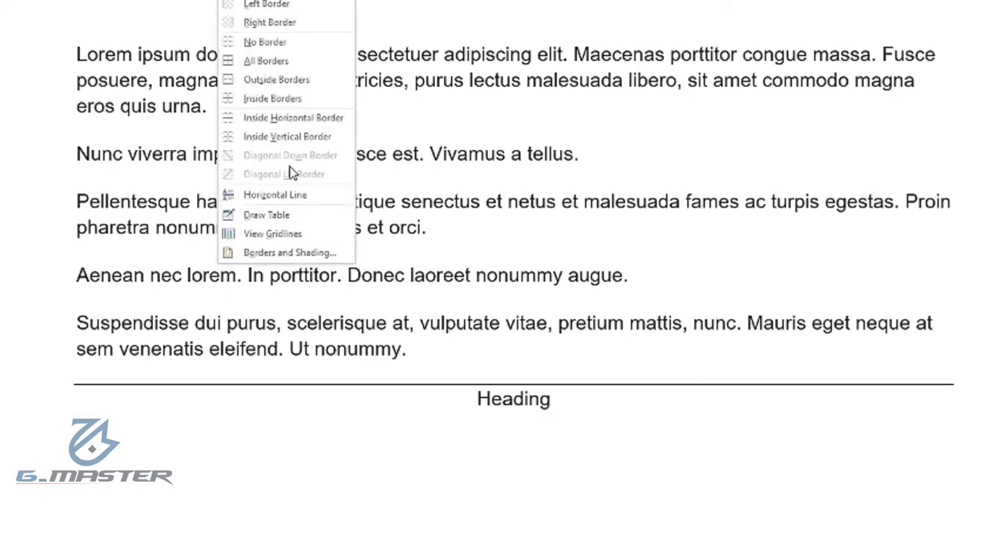
pyautogui.click(286, 375)
pyautogui.click(253, 138)
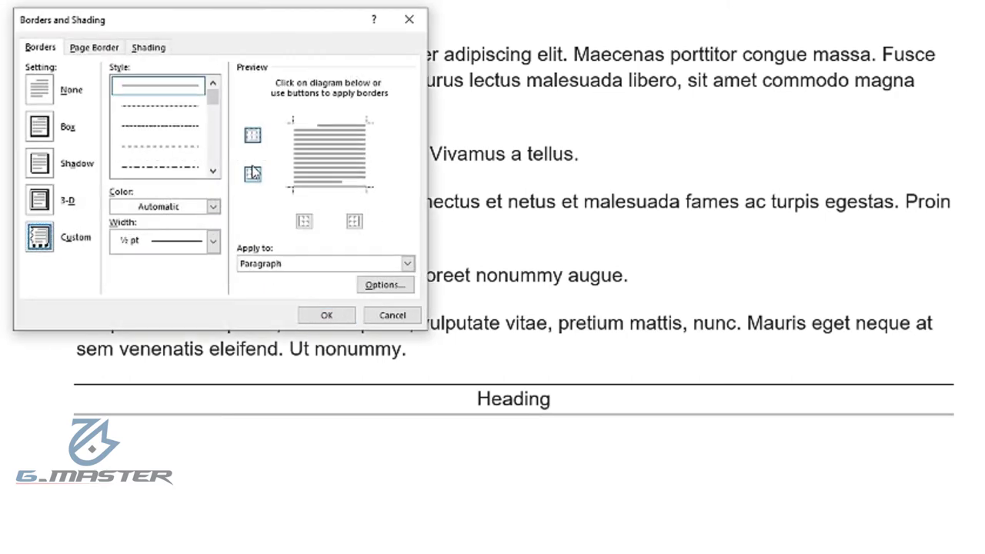
pyautogui.click(305, 222)
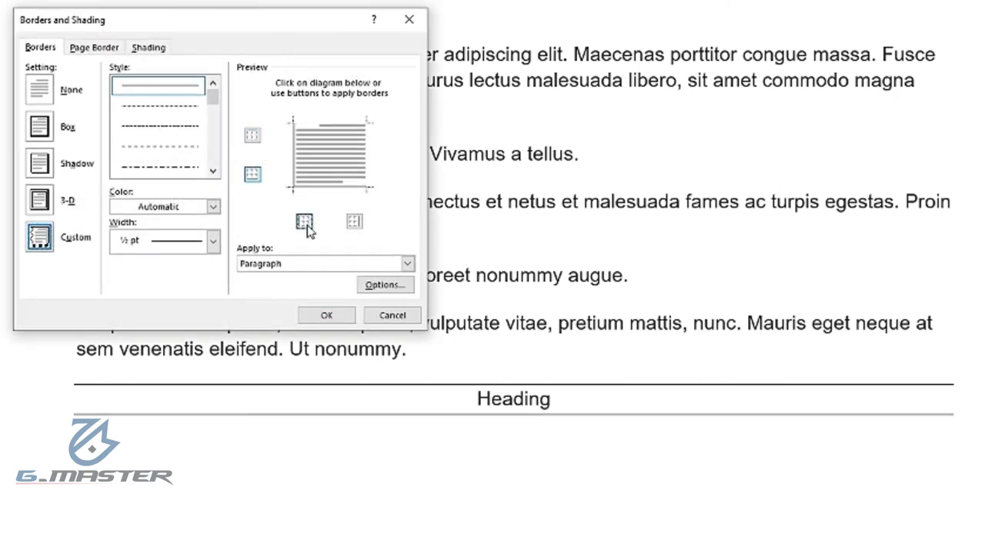
pyautogui.click(326, 315)
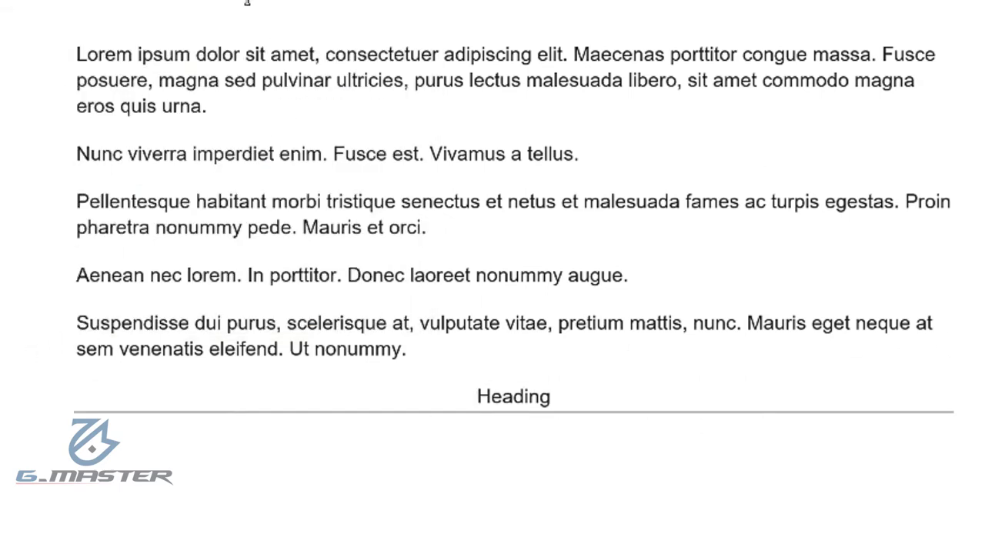
# - Restore the top, right and left edges and make the box border 3 pt red
pyautogui.click(234, 1)
pyautogui.click(277, 254)
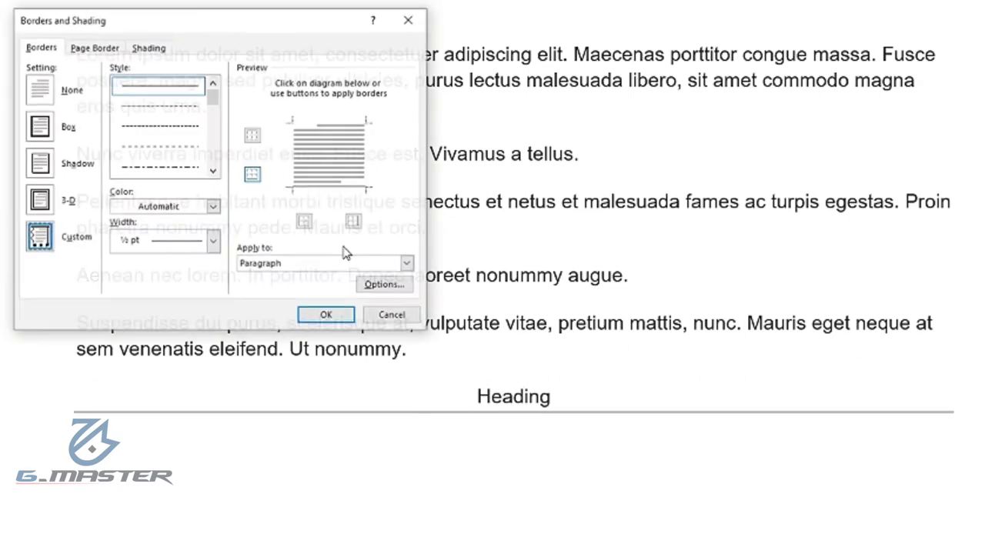
pyautogui.click(253, 136)
pyautogui.click(354, 223)
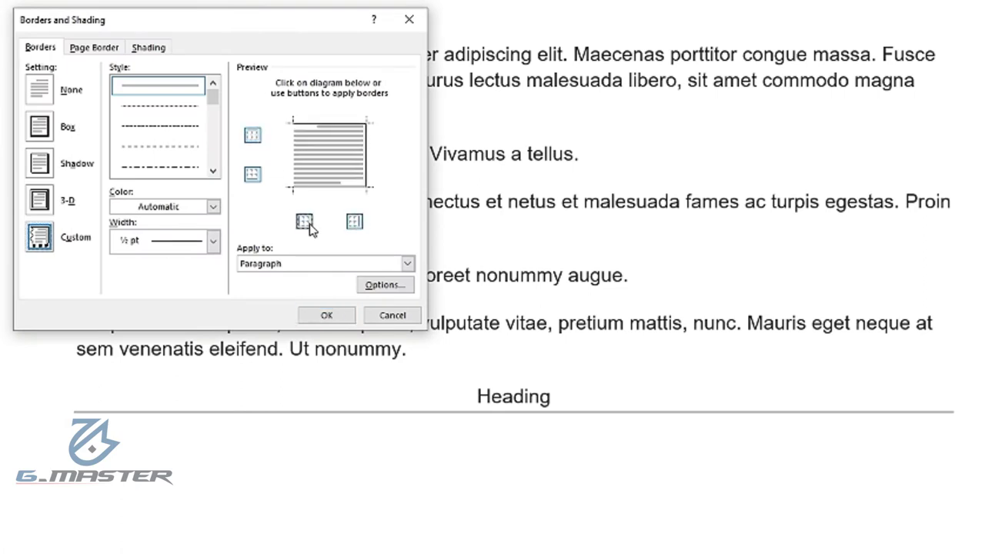
pyautogui.click(304, 223)
pyautogui.click(213, 242)
pyautogui.click(191, 385)
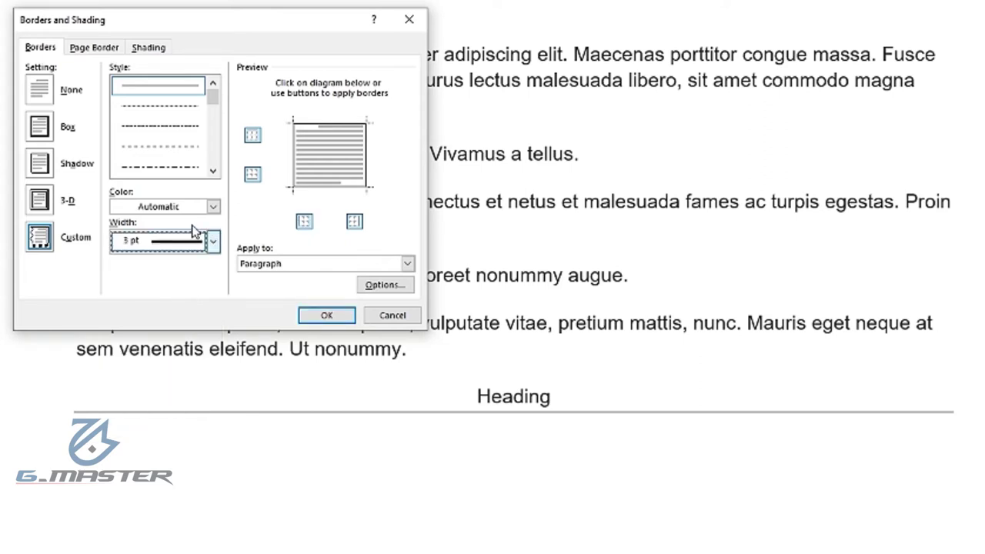
pyautogui.click(213, 207)
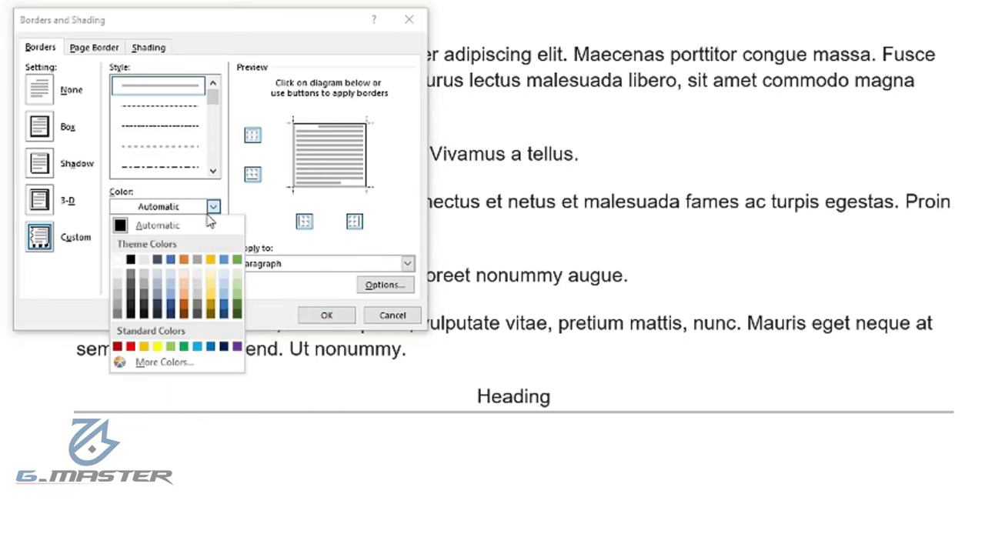
pyautogui.click(131, 348)
pyautogui.click(326, 314)
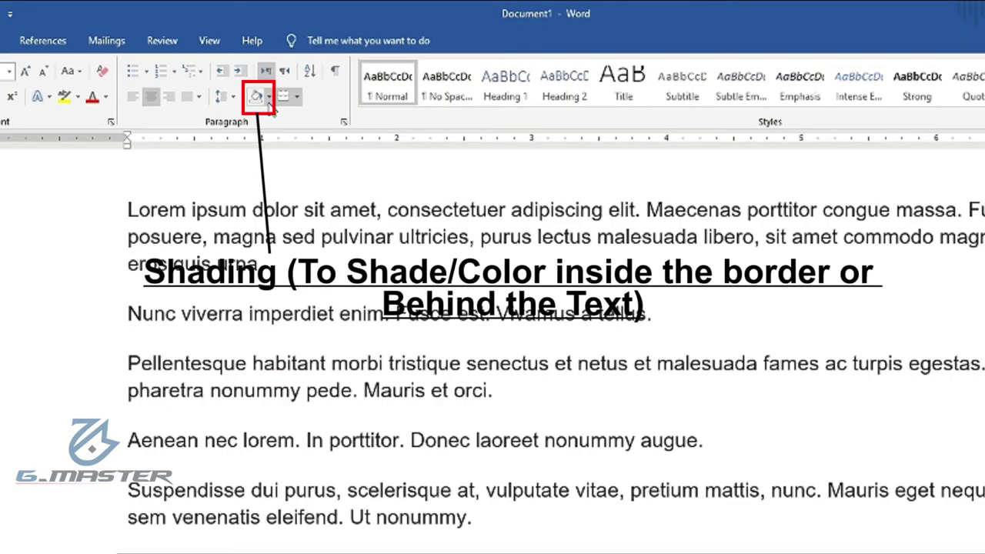
# - Apply light blue-grey theme shading to the red-boxed Heading paragraph
pyautogui.click(268, 98)
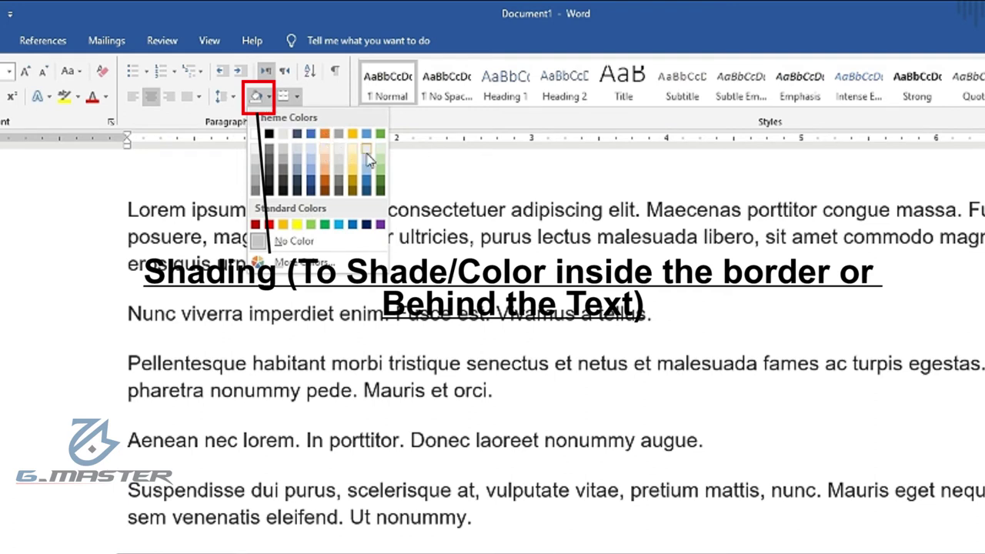
pyautogui.click(306, 150)
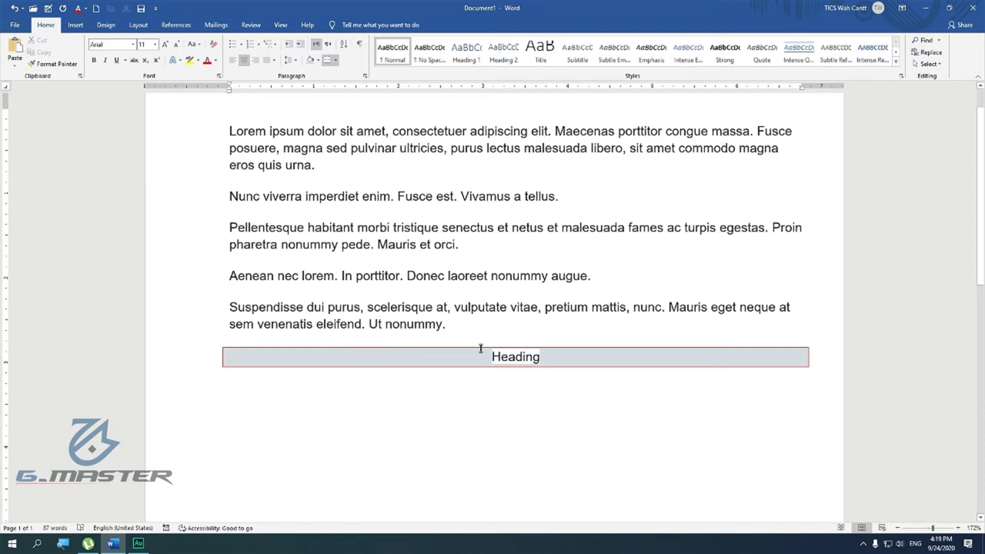
# - Clear all formatting from Heading and centre it again
pyautogui.moveTo(544, 359); pyautogui.dragTo(492, 357)
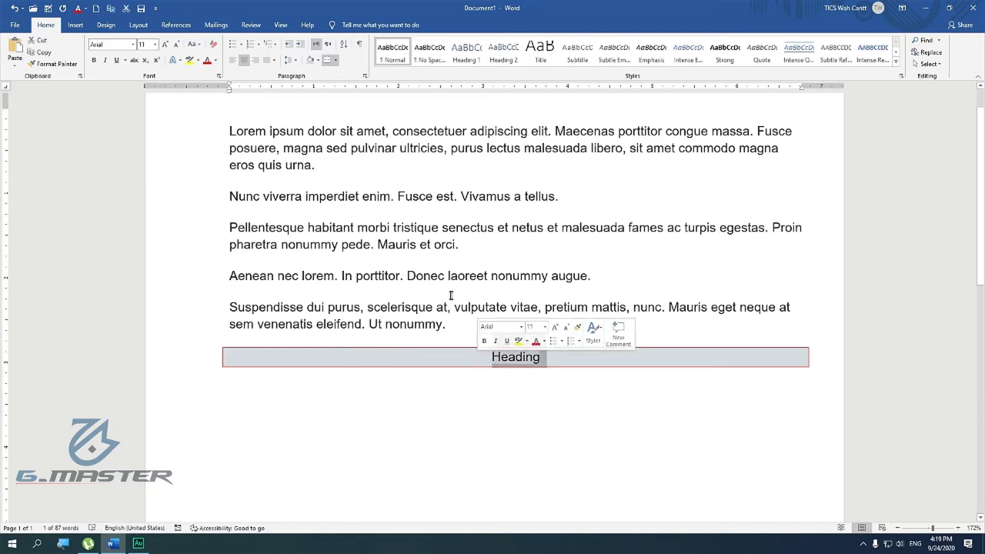
pyautogui.click(214, 44)
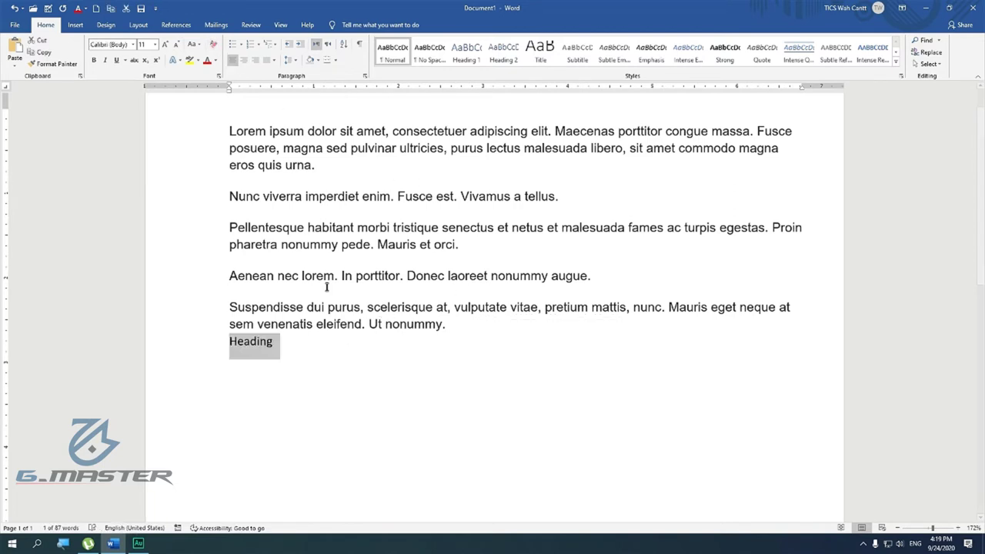
pyautogui.moveTo(274, 343); pyautogui.dragTo(230, 342)
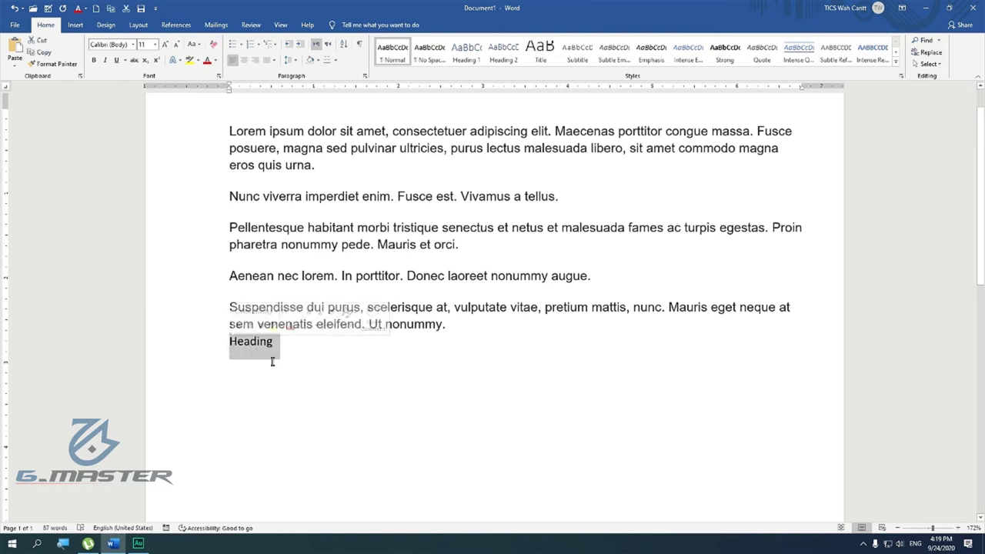
pyautogui.click(243, 60)
# - Give Heading a plain Box border and light grey shading
pyautogui.click(334, 60)
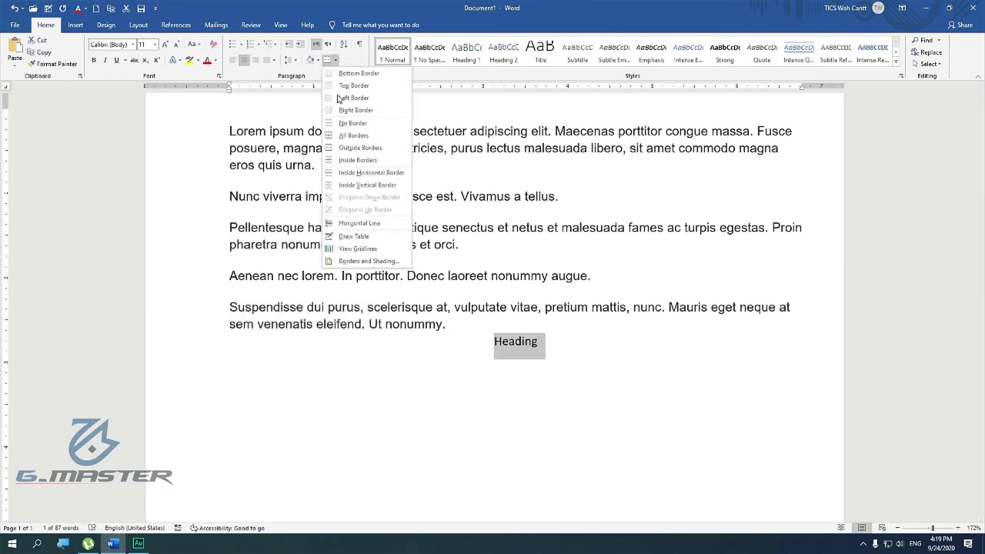
pyautogui.click(354, 262)
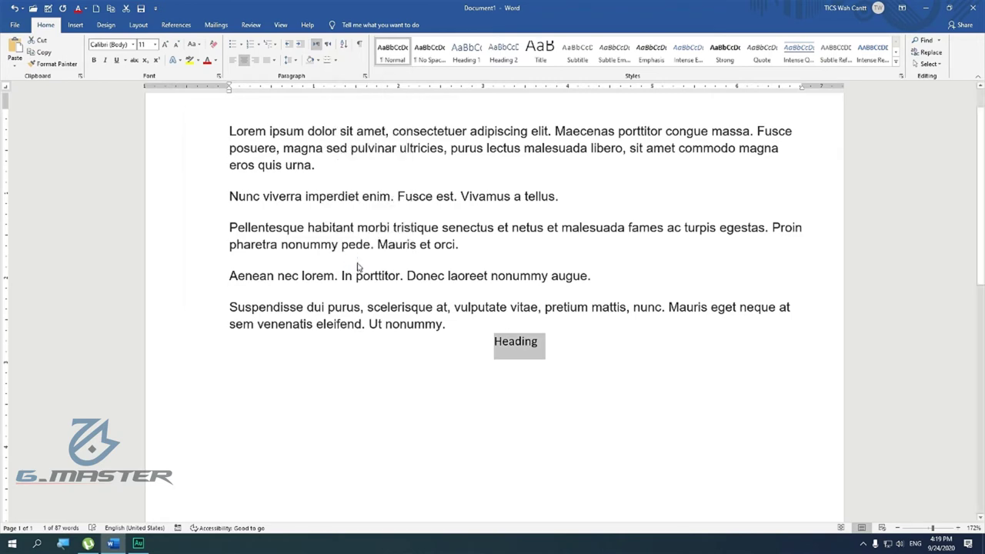
pyautogui.click(205, 177)
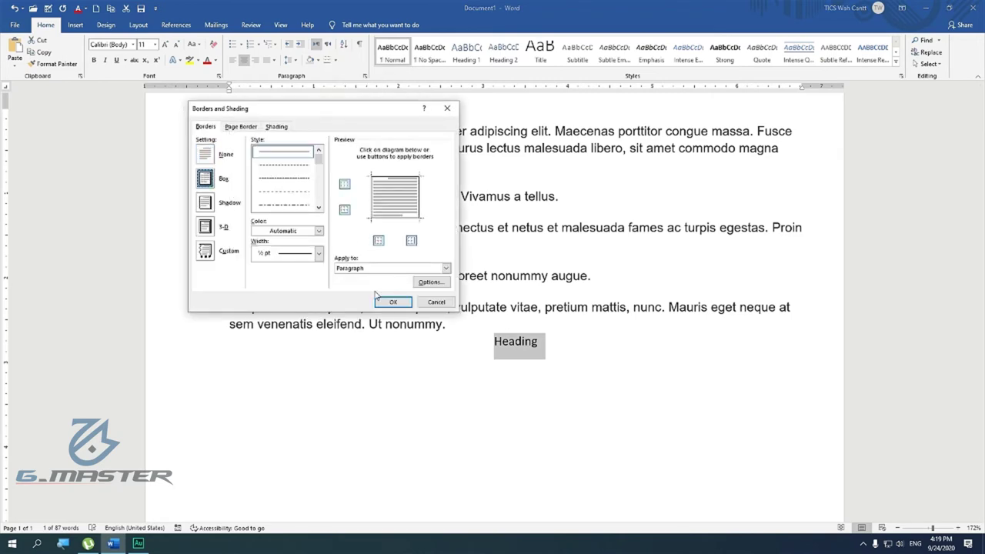
pyautogui.click(393, 302)
pyautogui.click(310, 61)
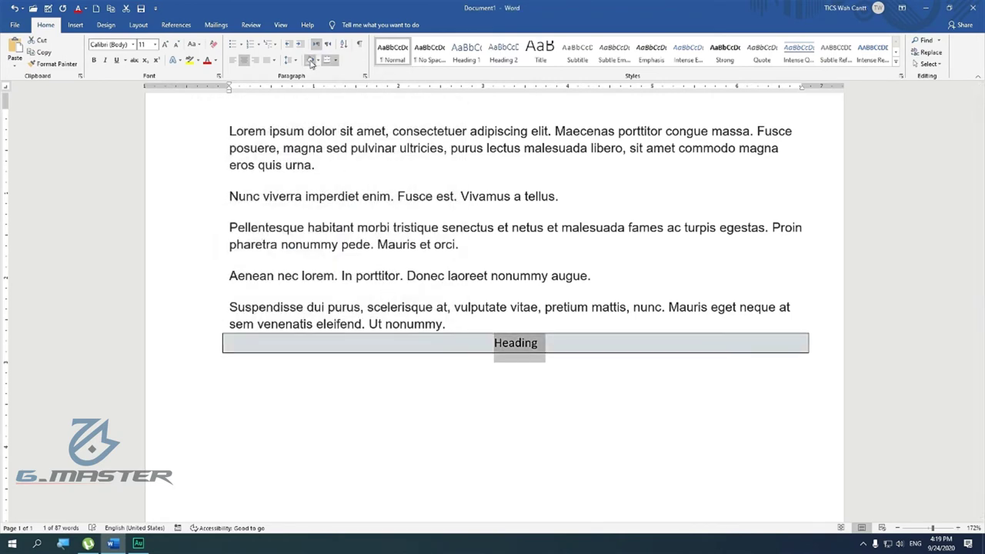
# - Open the Borders and Shading dialog for the Heading paragraph from the Borders dropdown
pyautogui.click(489, 345)
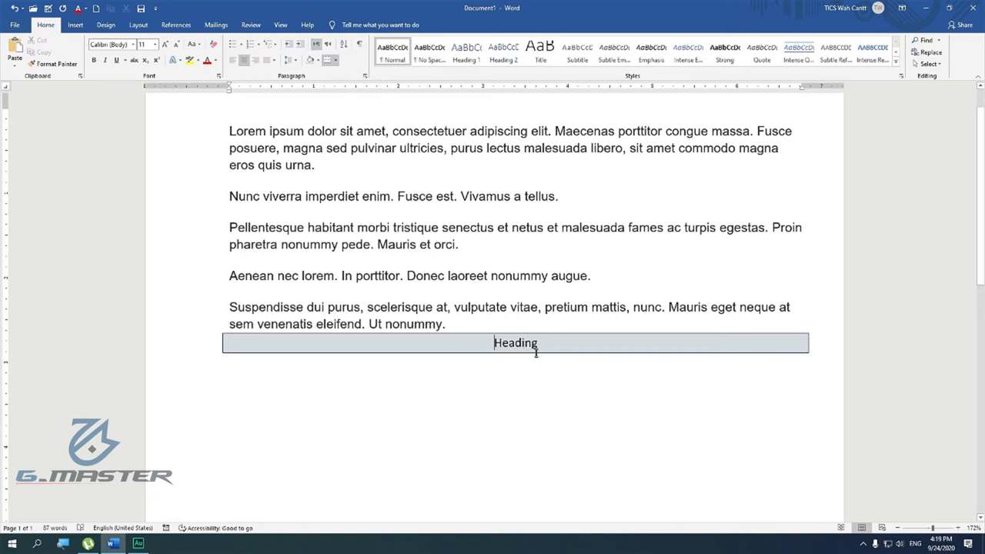
pyautogui.click(318, 60)
pyautogui.click(336, 60)
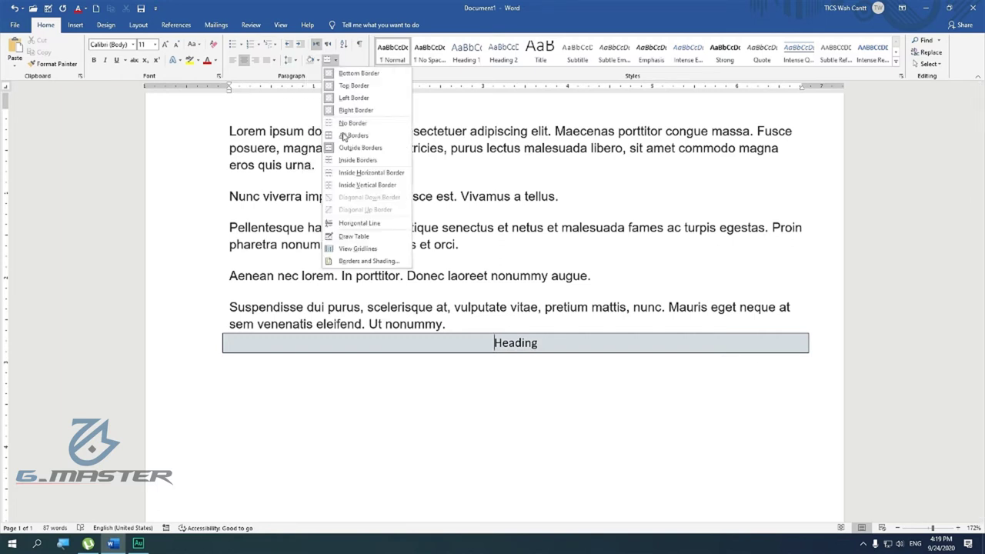
pyautogui.click(365, 261)
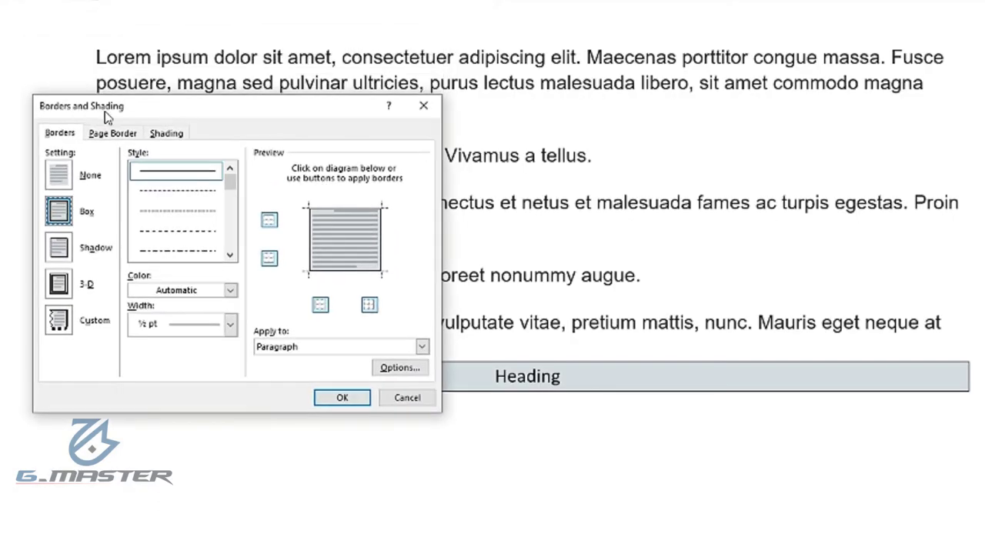
# - Change the Heading's shading fill from light grey to a custom medium blue
pyautogui.click(154, 136)
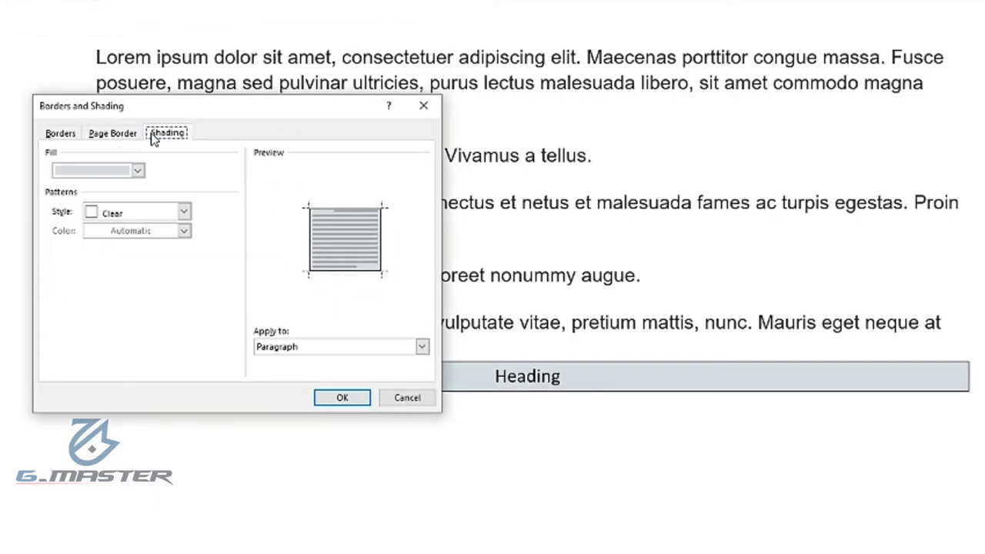
pyautogui.click(137, 170)
pyautogui.click(99, 324)
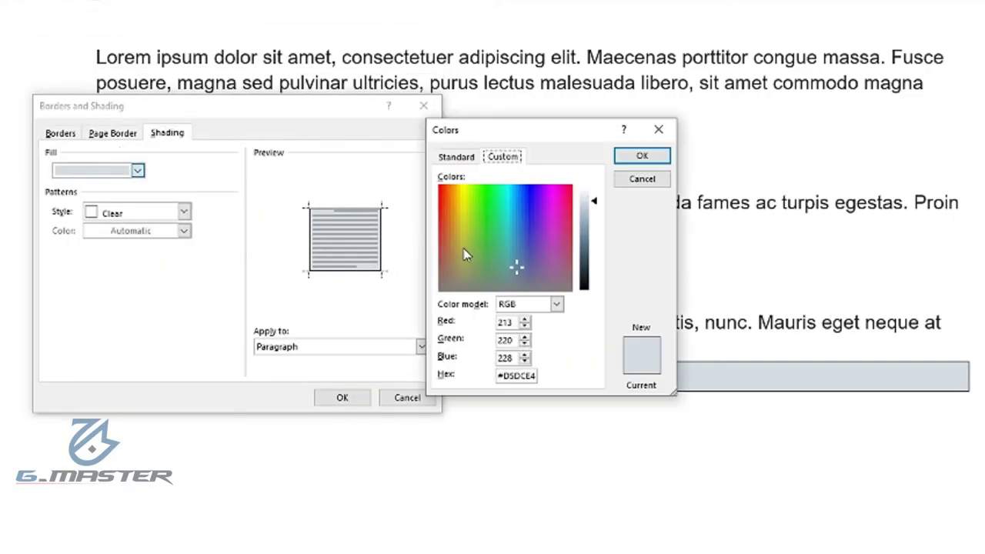
pyautogui.moveTo(498, 235); pyautogui.dragTo(524, 224)
pyautogui.click(595, 225)
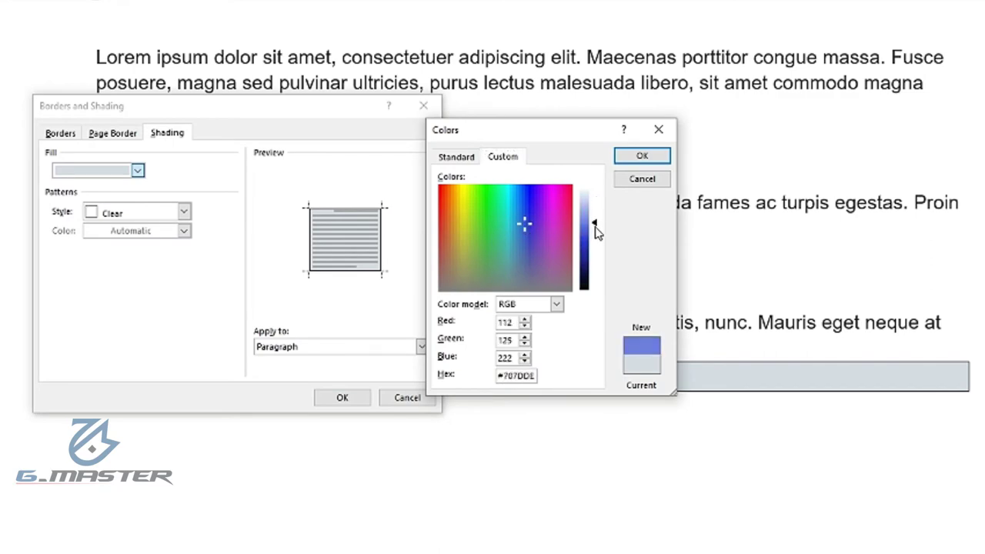
pyautogui.click(596, 232)
pyautogui.click(625, 161)
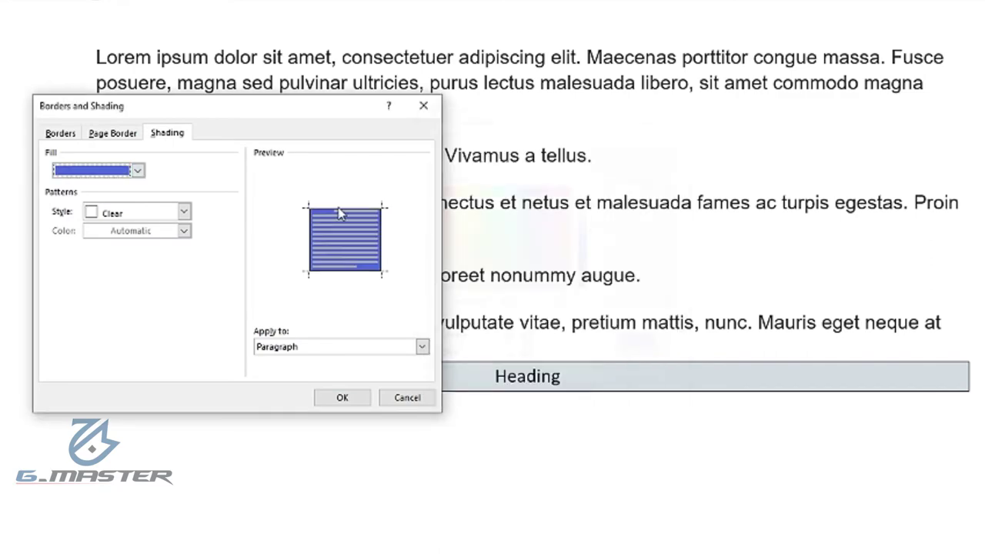
pyautogui.click(357, 406)
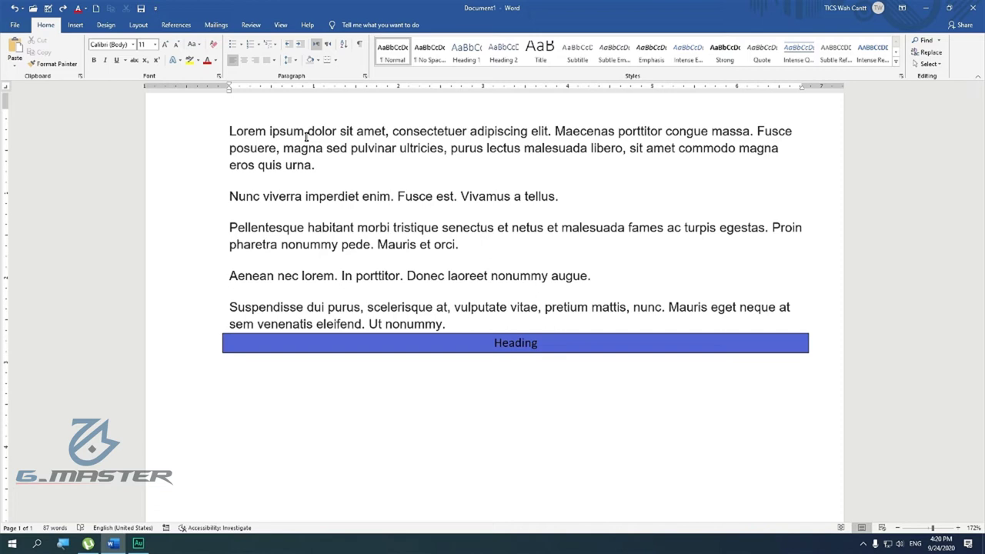
# - Type 'My Showroom has these brands of cars', then Toyota, Suzuki, BMW and Honda on separate lines
pyautogui.write('My ')
pyautogui.write('Sh')
pyautogui.write('owroo')
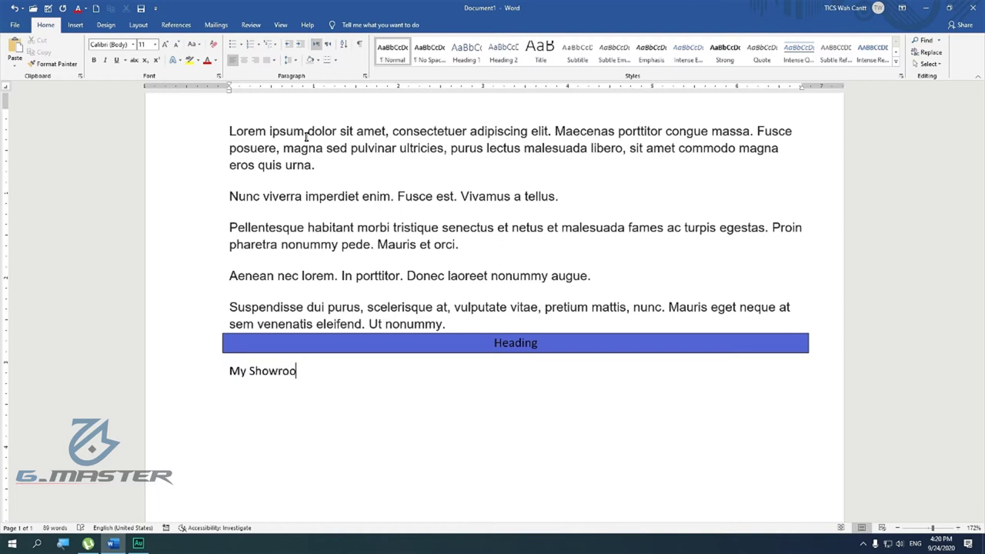
pyautogui.write('m has ')
pyautogui.write('these ')
pyautogui.write('bra')
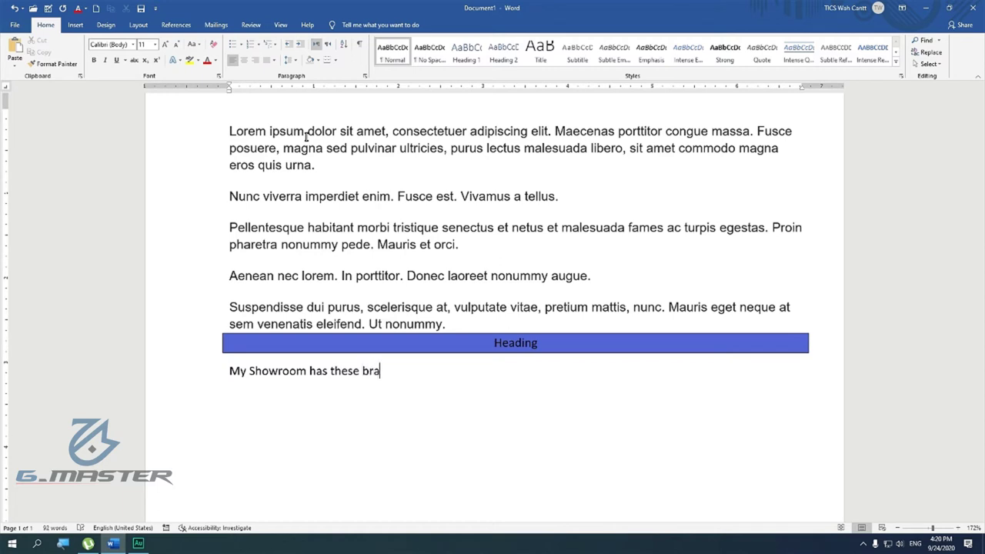
pyautogui.write('nds of')
pyautogui.write(' cars')
pyautogui.write('T')
pyautogui.write('oyota')
pyautogui.press('Return')
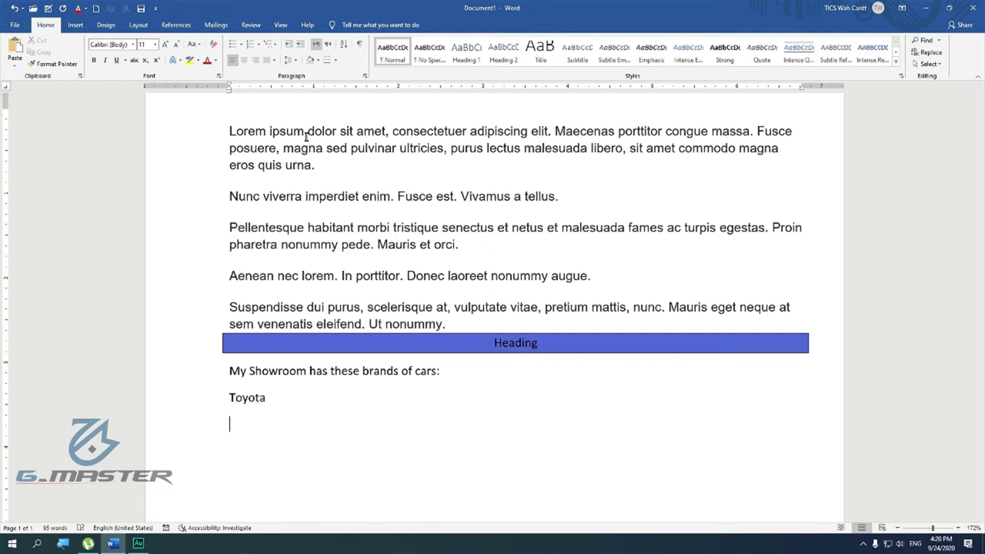
pyautogui.write('S')
pyautogui.write('uzuki')
pyautogui.press('Return')
pyautogui.write('BM')
pyautogui.write('W')
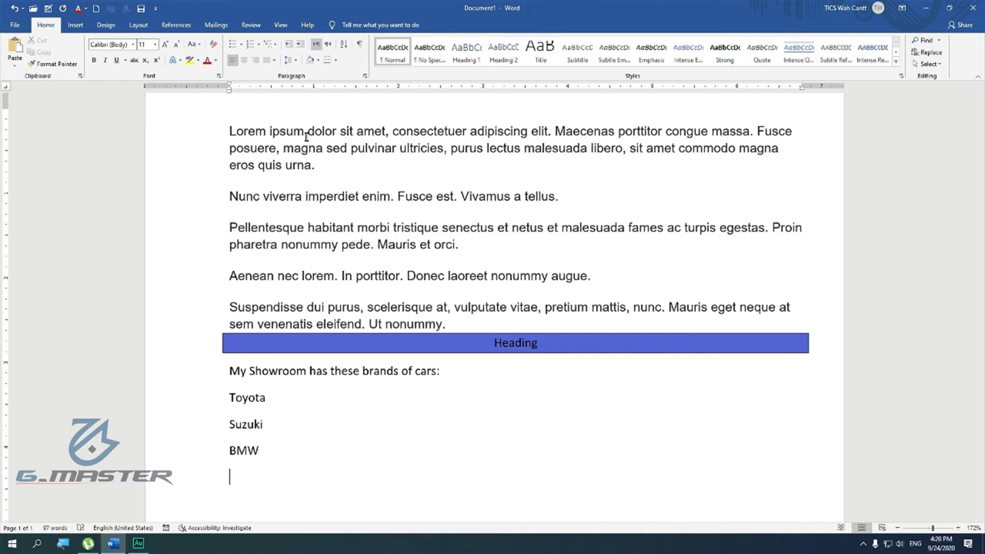
pyautogui.press('Return')
pyautogui.write('Hop')
pyautogui.press('BackSpace')
pyautogui.write('nda')
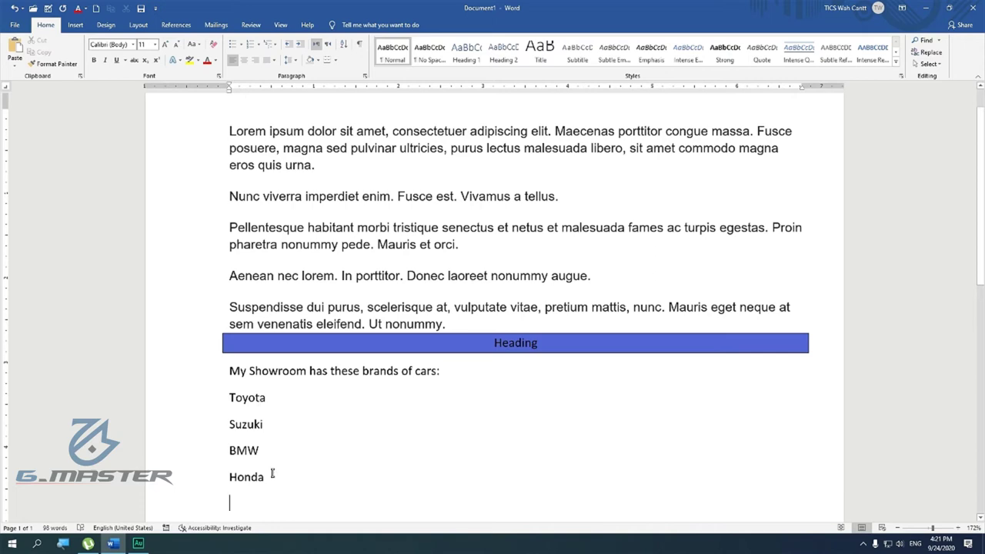
# - Give the Toyota, Suzuki, BMW and Honda lines checkmark bullets
pyautogui.moveTo(264, 476); pyautogui.dragTo(230, 395)
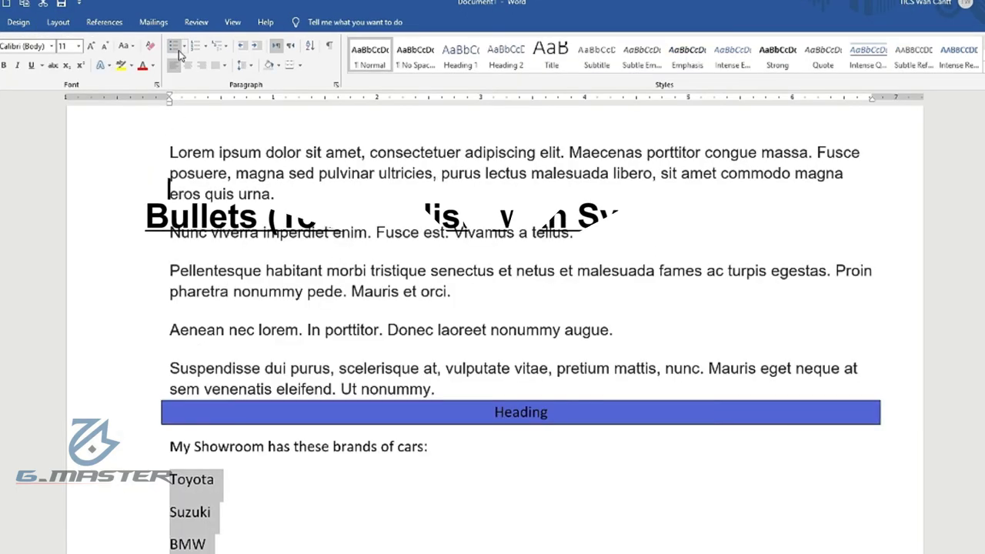
pyautogui.click(183, 46)
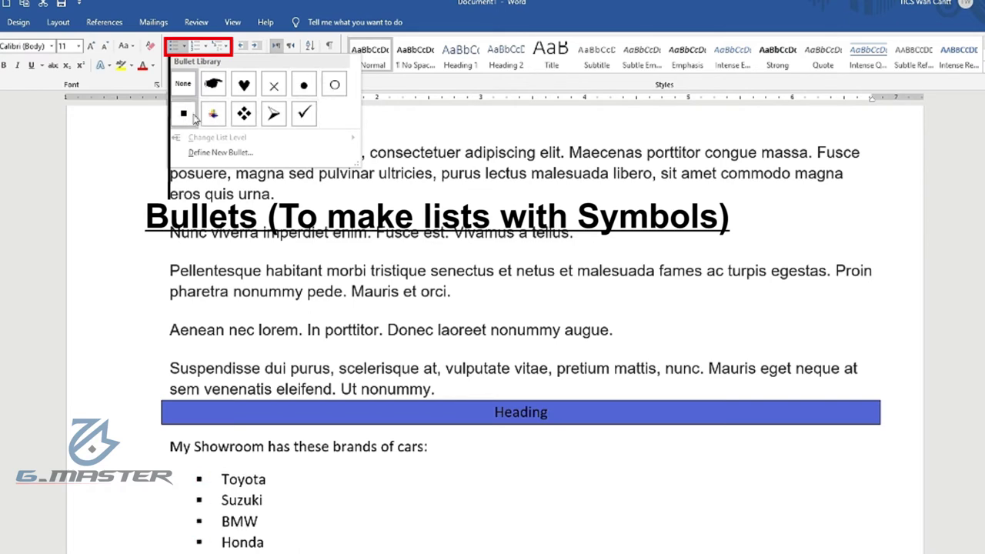
pyautogui.click(304, 113)
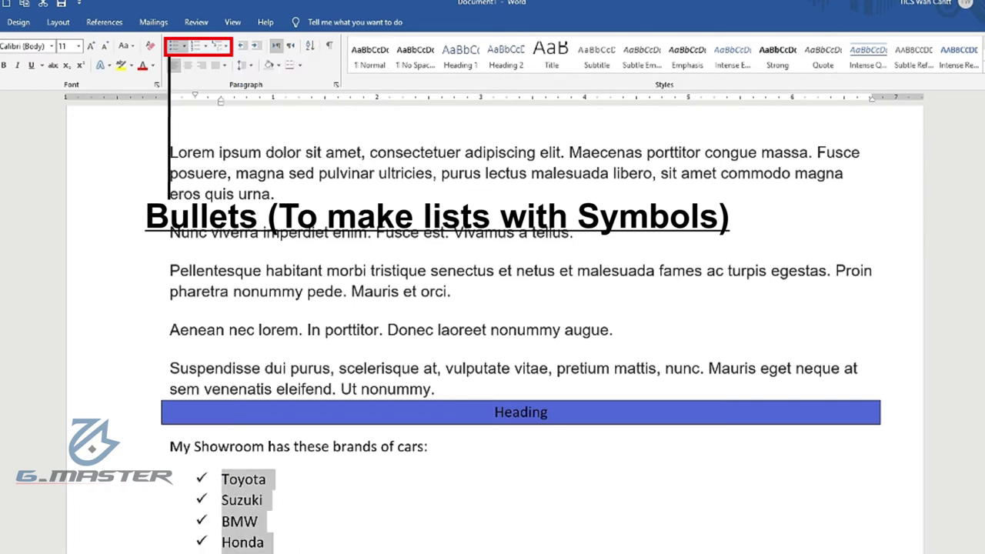
pyautogui.click(261, 542)
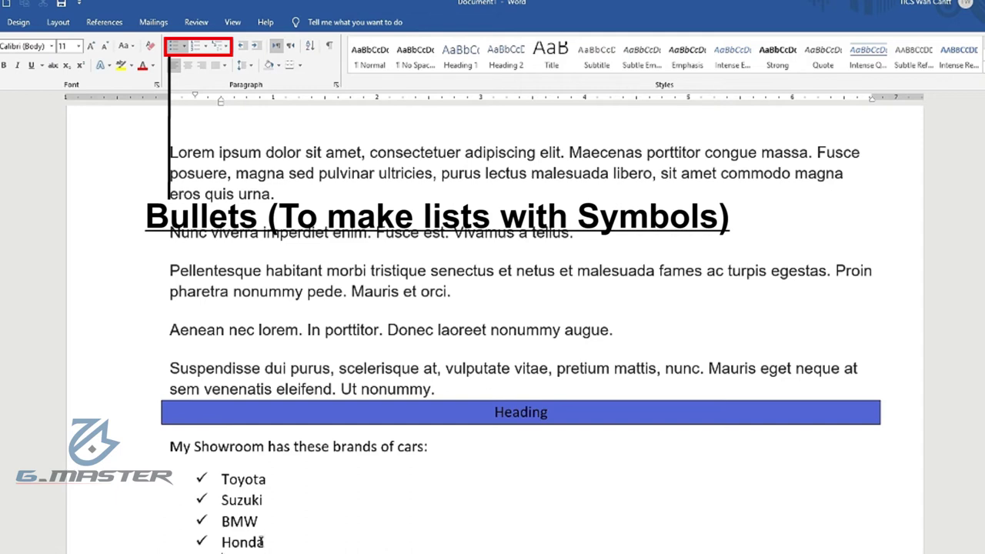
pyautogui.press('Return')
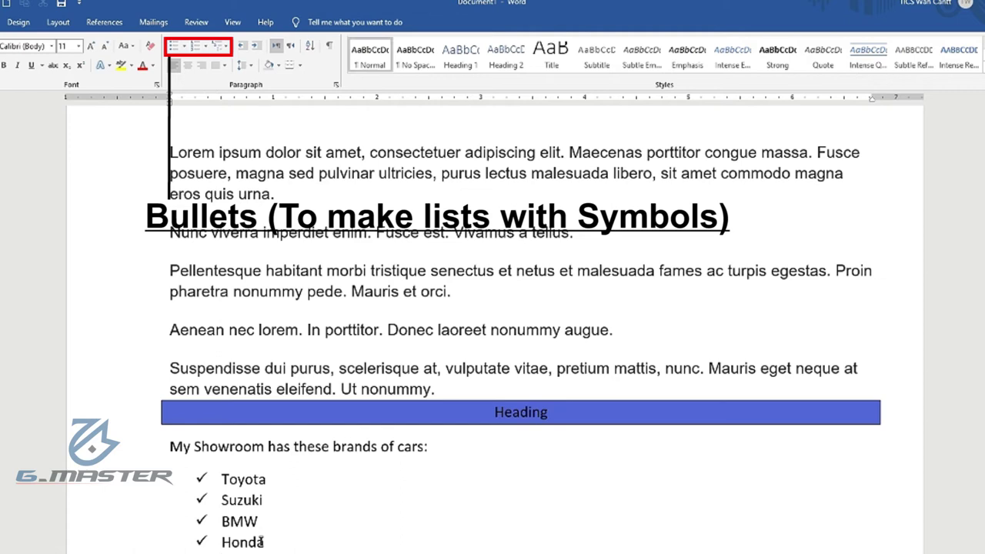
pyautogui.press('BackSpace')
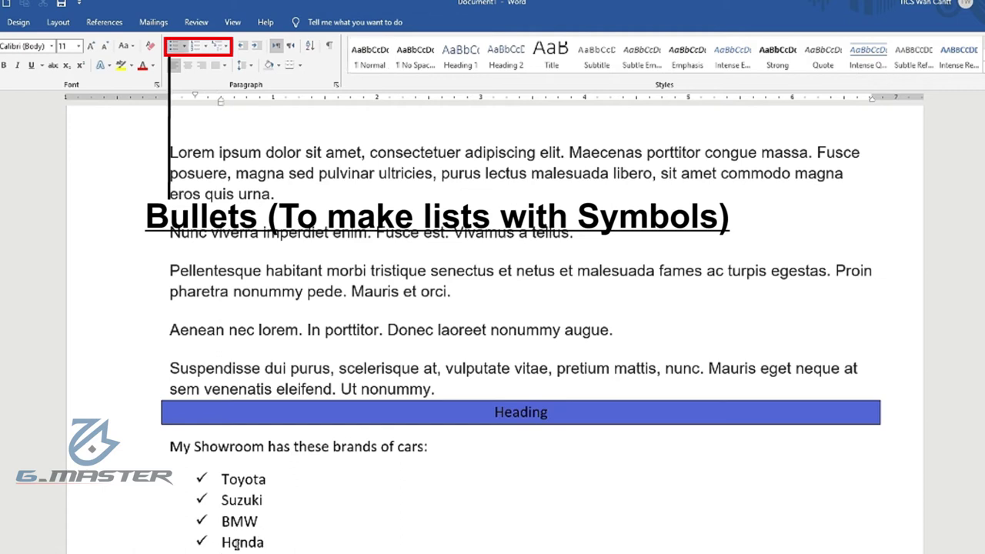
pyautogui.moveTo(266, 544); pyautogui.dragTo(223, 478)
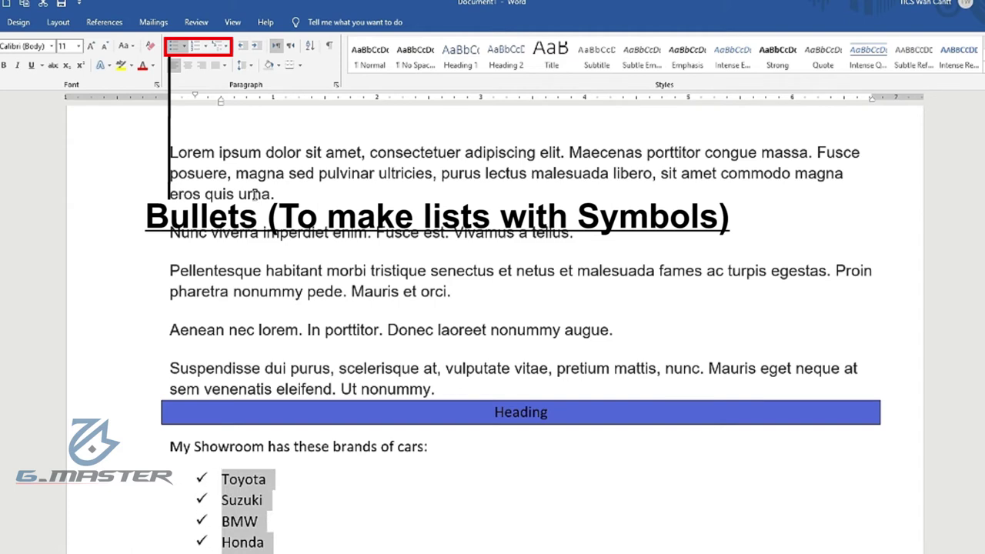
# - Replace the checkmark bullets with 1. 2. 3. numbering on the four brands
pyautogui.click(206, 47)
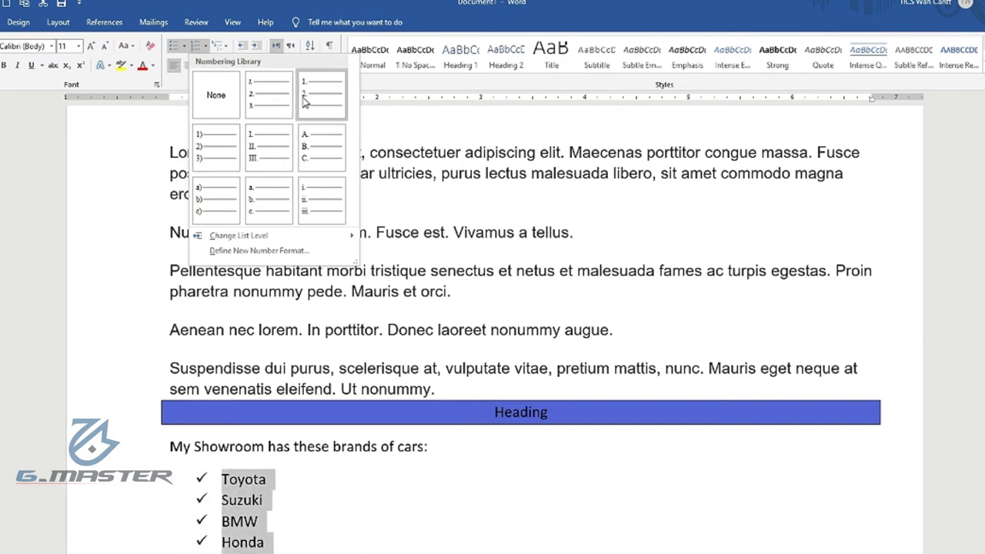
pyautogui.click(304, 102)
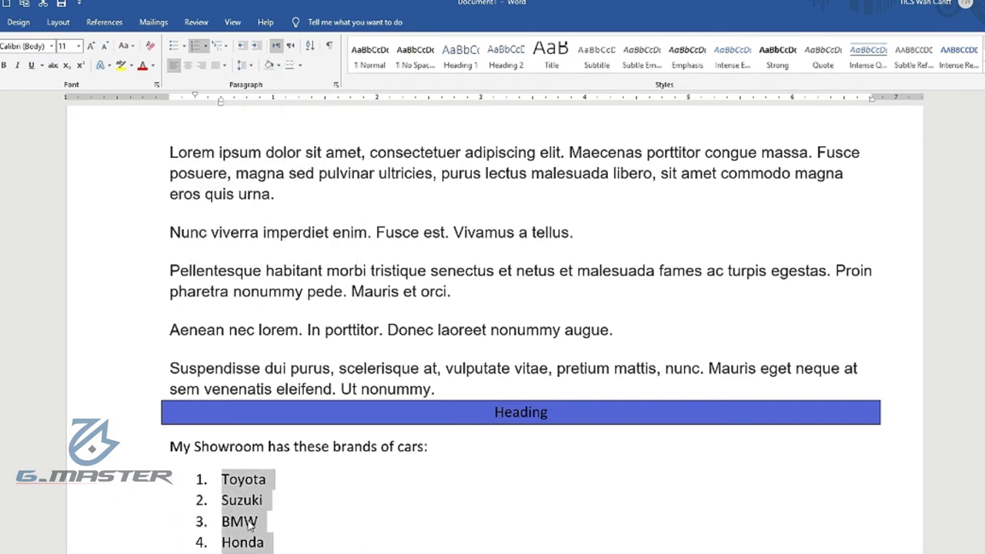
pyautogui.click(265, 543)
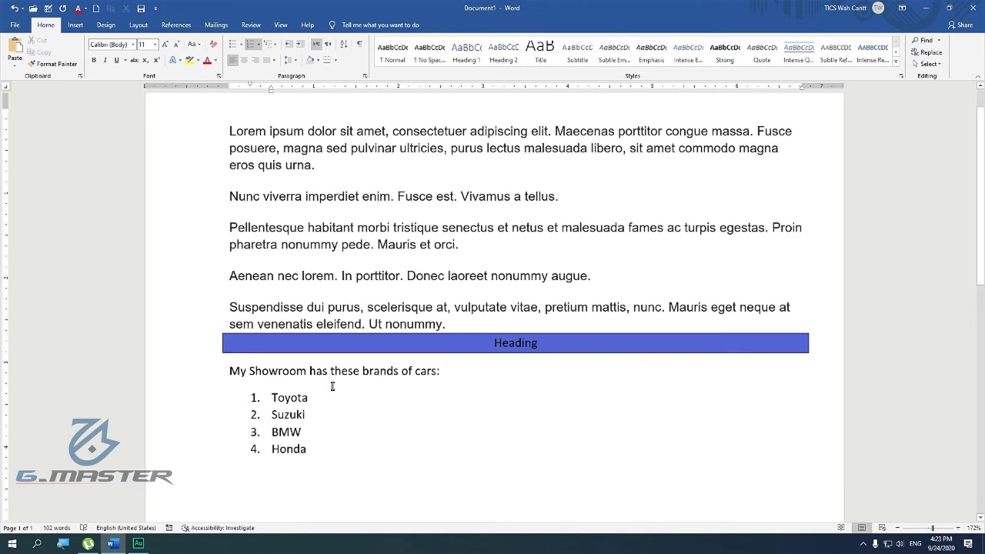
# - Add XLI and GLI as list items after Toyota
pyautogui.press('Return')
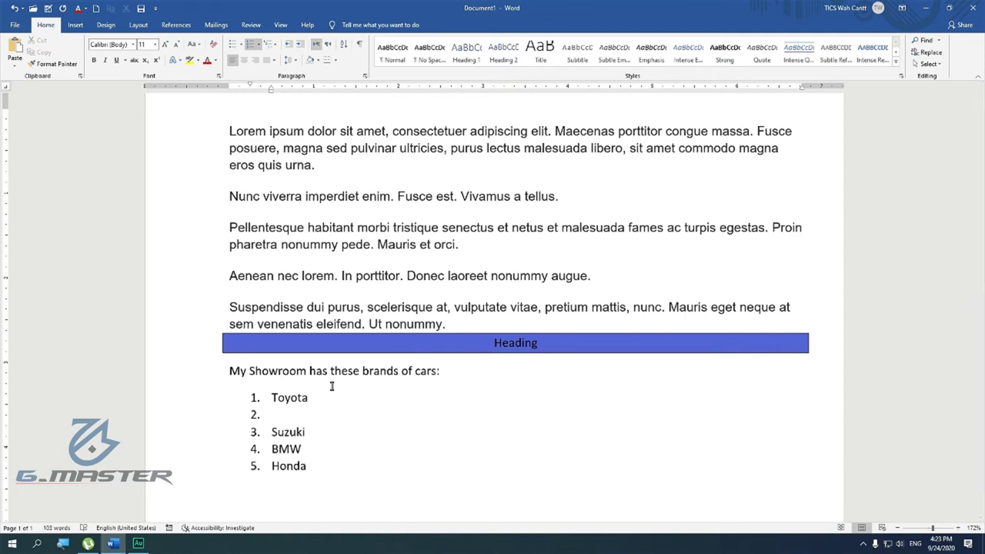
pyautogui.write('X')
pyautogui.write('LI')
pyautogui.press('Return')
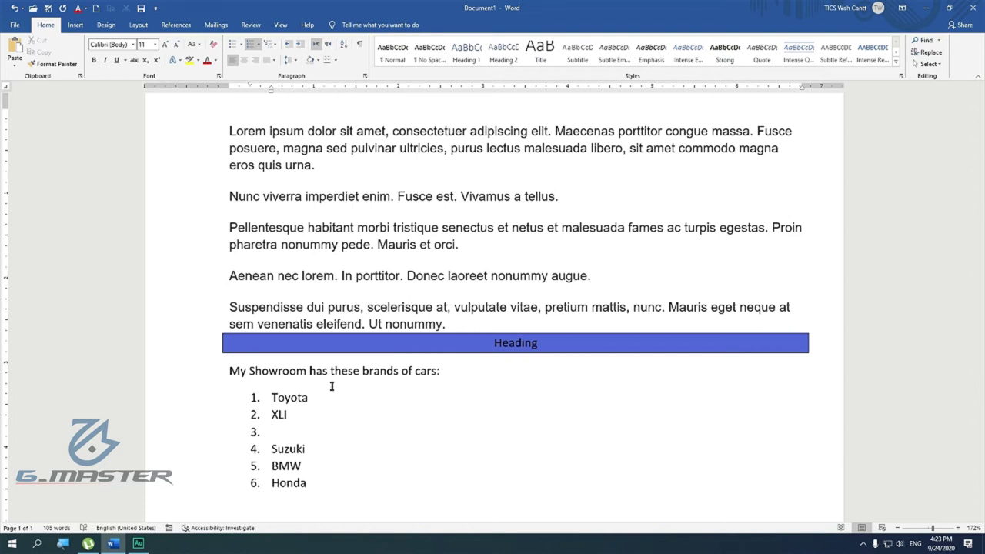
pyautogui.write('GLI')
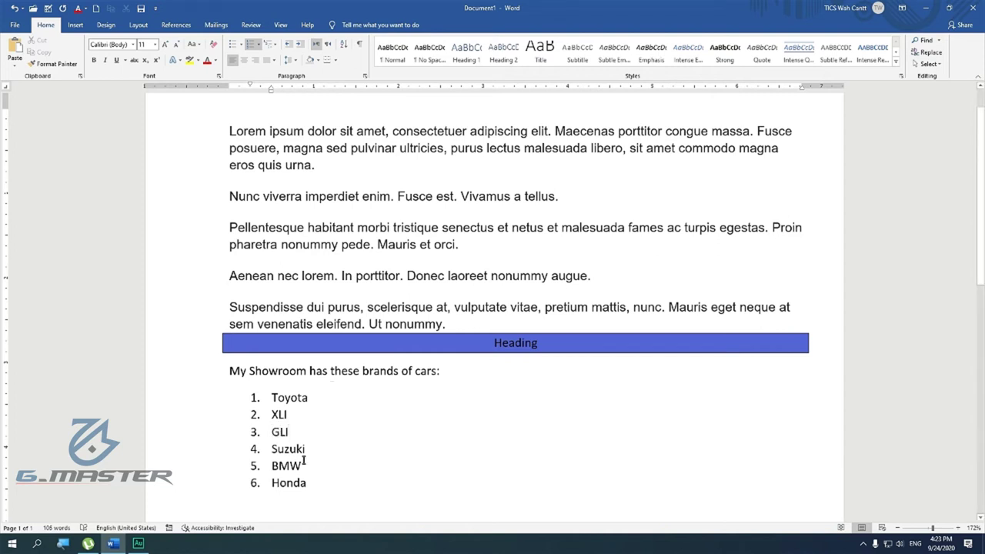
# - Add Swift and Mehran as list items after Suzuki
pyautogui.click(313, 452)
pyautogui.press('Return')
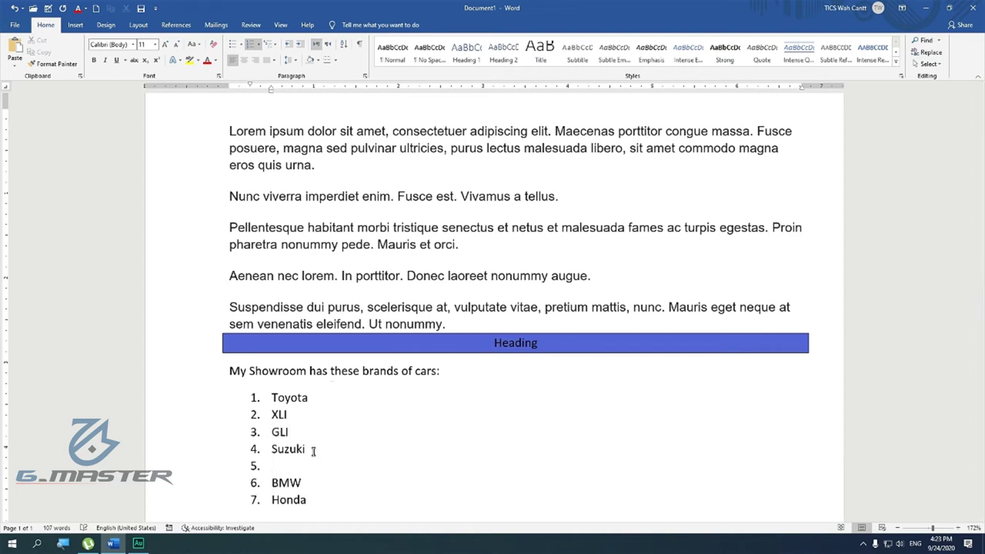
pyautogui.write('Swi')
pyautogui.write('ft')
pyautogui.press('Return')
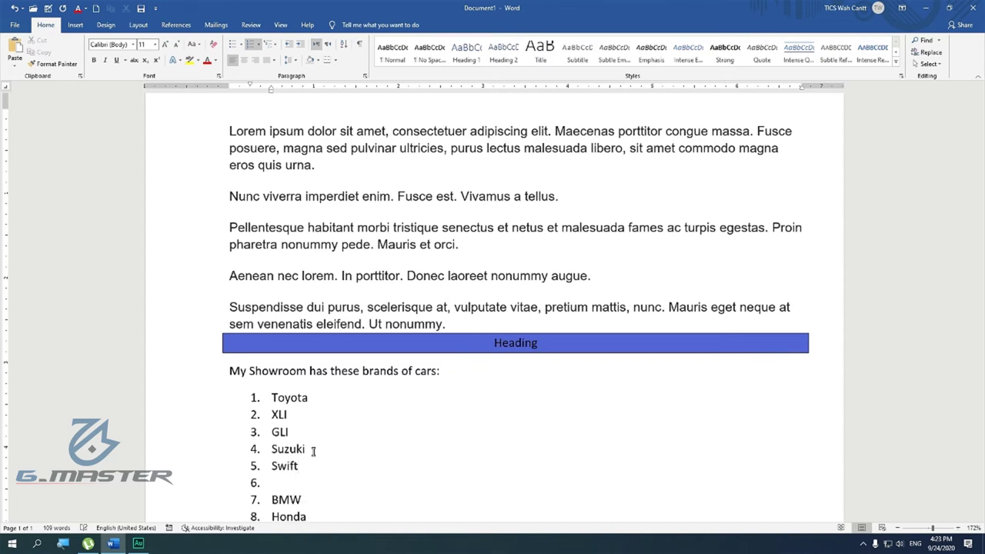
pyautogui.write('Mehra')
pyautogui.write('n')
# - Add City and Civic as list items after Honda
pyautogui.scroll(-1, 313, 451)
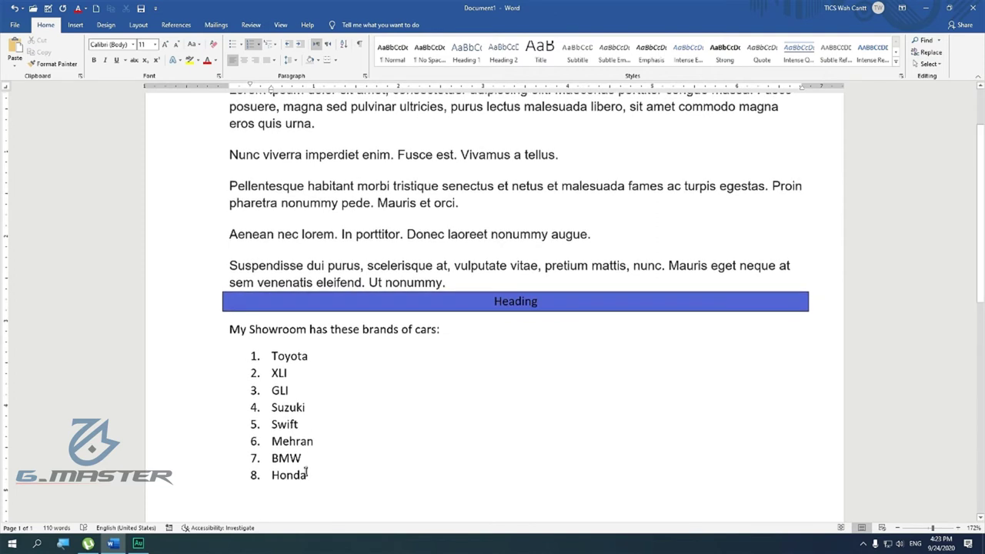
pyautogui.click(307, 475)
pyautogui.press('Return')
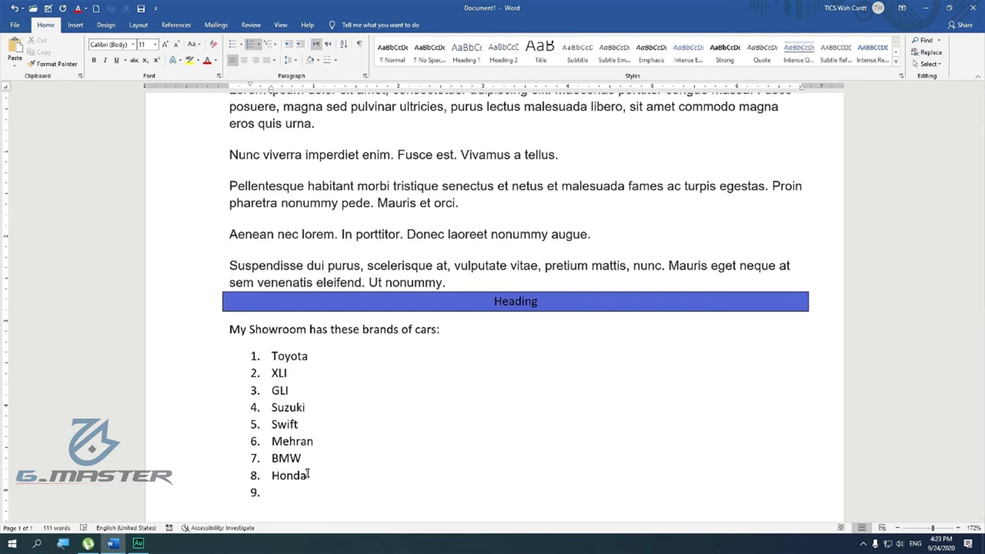
pyautogui.write('City')
pyautogui.press('Return')
pyautogui.write('Ci')
pyautogui.write('vic')
pyautogui.scroll(-1, 295, 438)
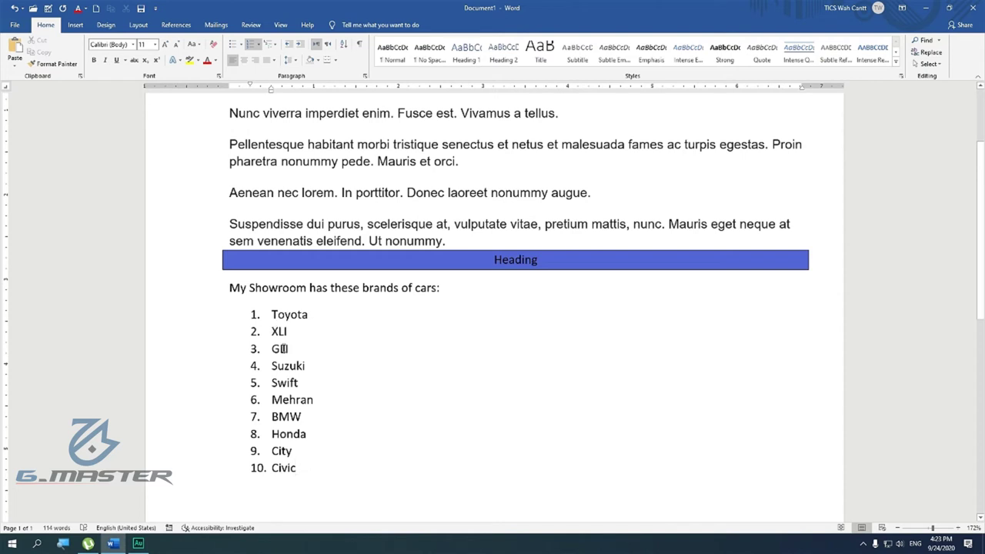
# - Apply the 1) a) i) multilevel list style to the whole car list, Toyota to Civic
pyautogui.moveTo(271, 311); pyautogui.dragTo(307, 314)
pyautogui.moveTo(282, 349); pyautogui.dragTo(272, 331)
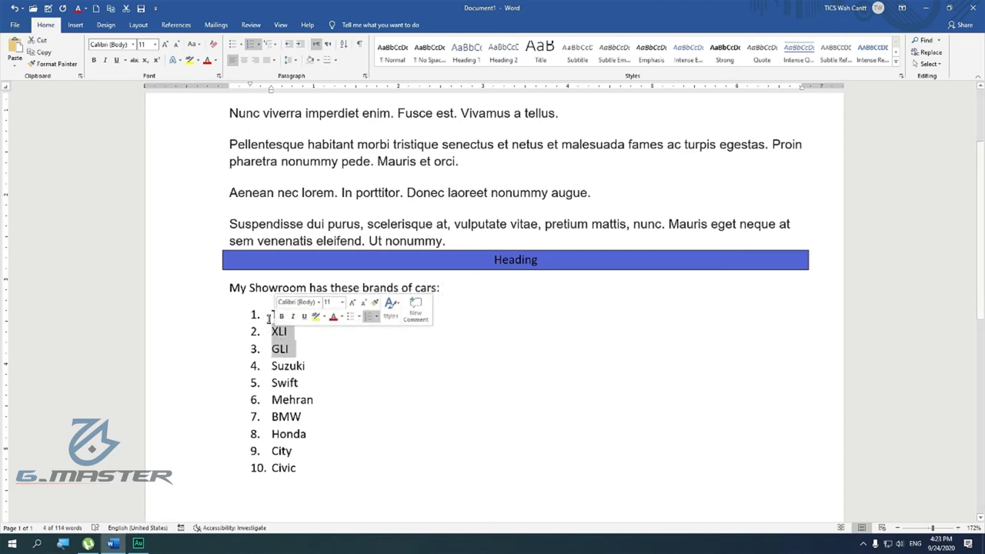
pyautogui.click(305, 367)
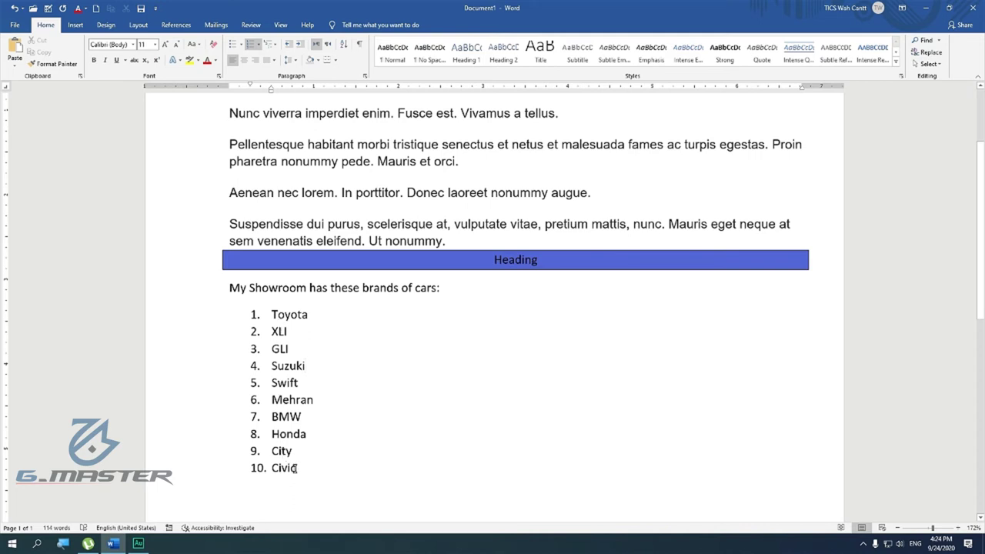
pyautogui.moveTo(295, 468); pyautogui.dragTo(281, 314)
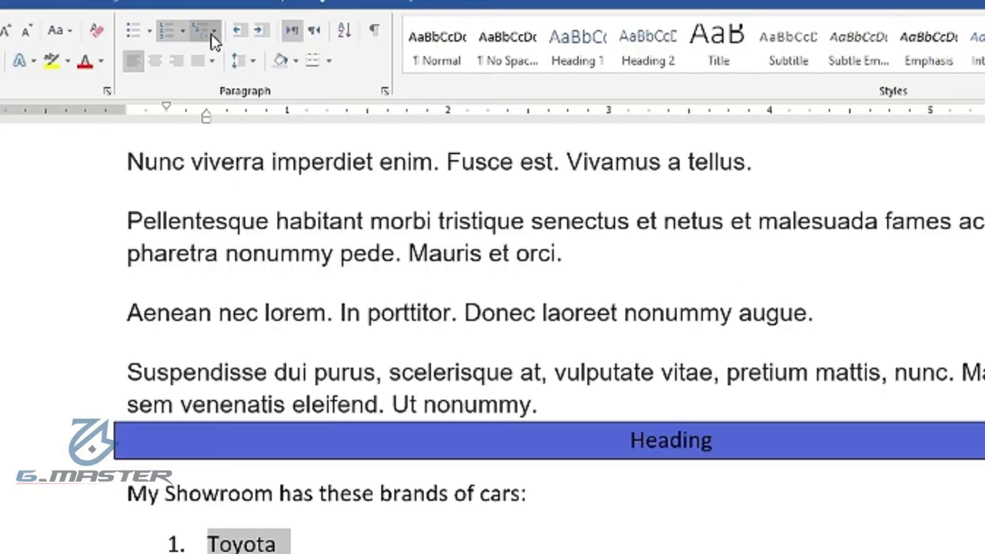
pyautogui.click(273, 47)
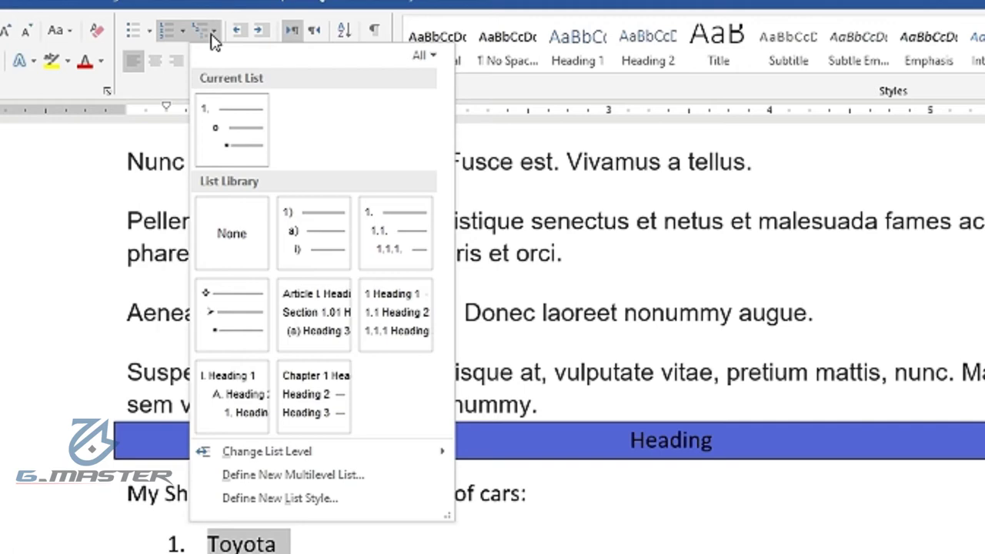
pyautogui.moveTo(290, 221)
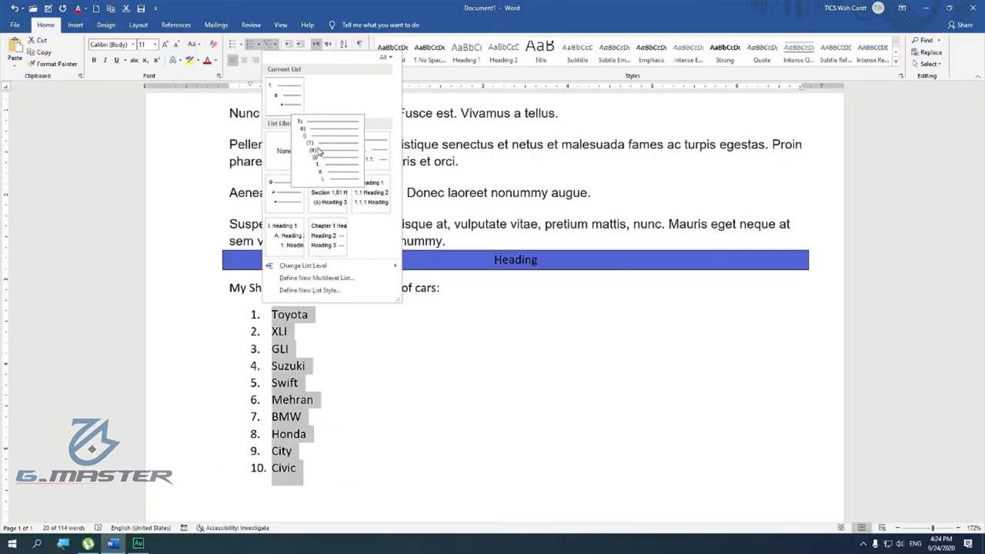
pyautogui.click(319, 151)
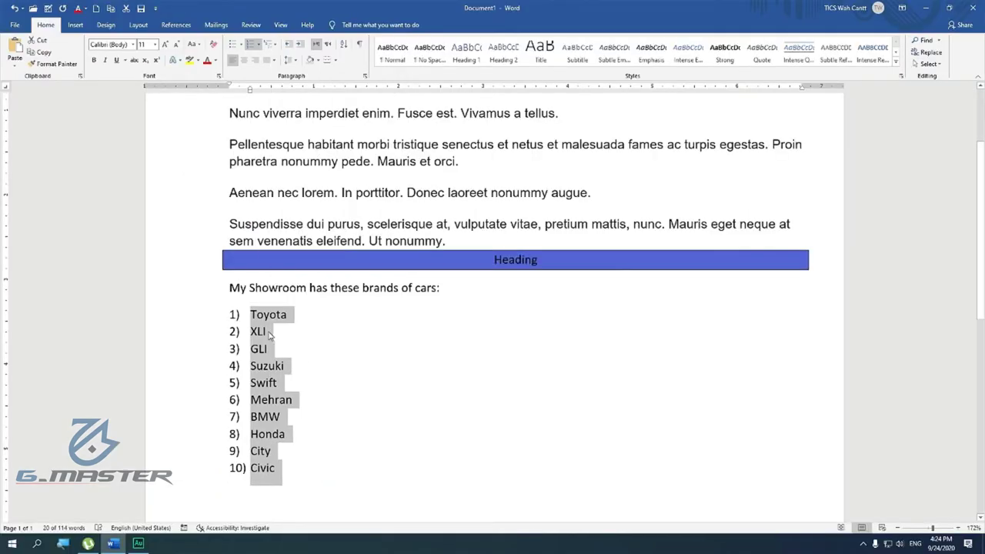
pyautogui.click(244, 315)
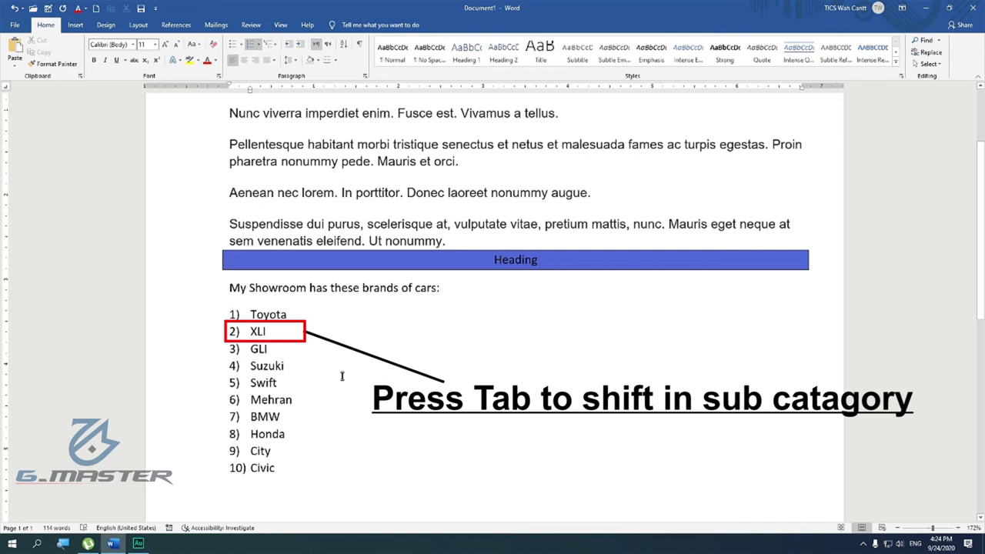
# - Demote XLI, GLI, Swift, Mehran, City and Civic to a) sub-items under their brands
pyautogui.press('Tab')
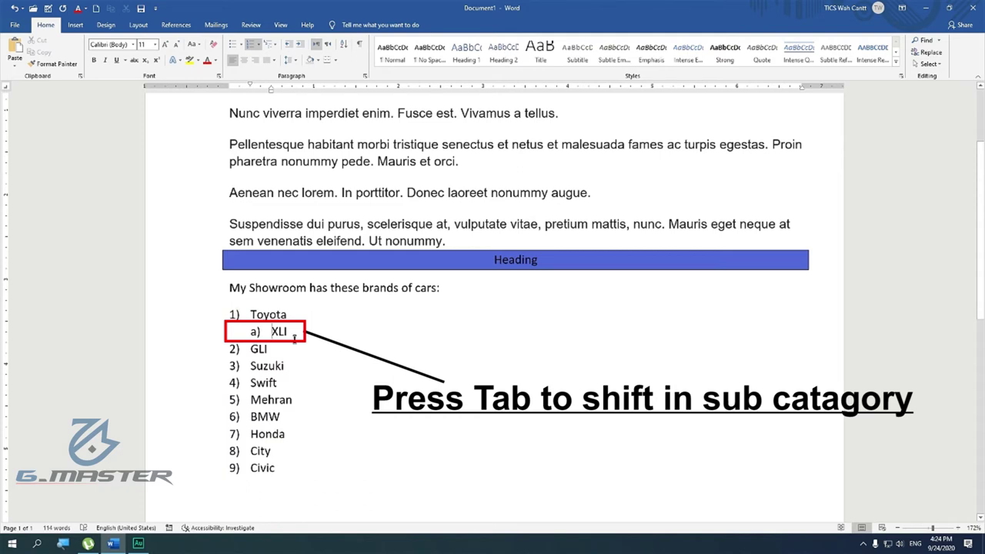
pyautogui.click(252, 349)
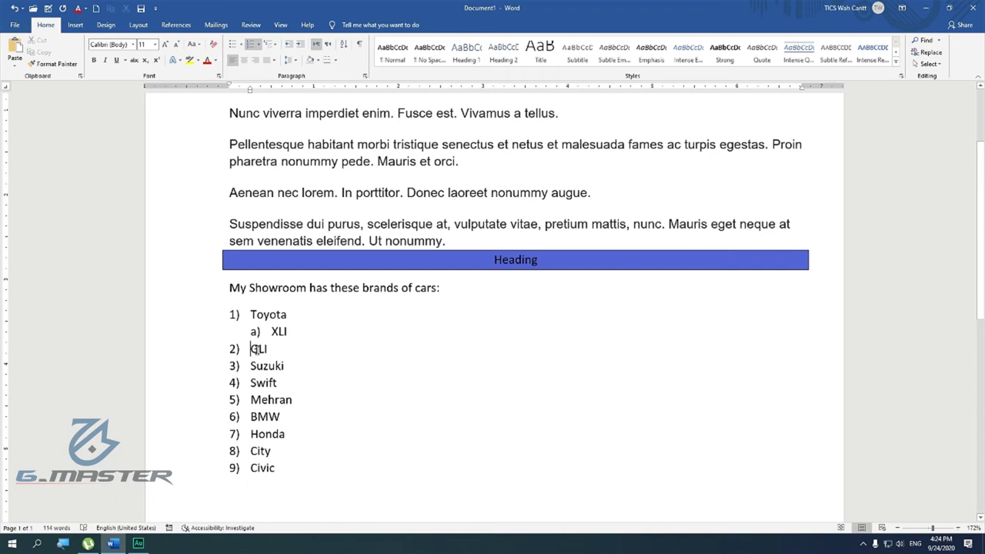
pyautogui.press('Tab')
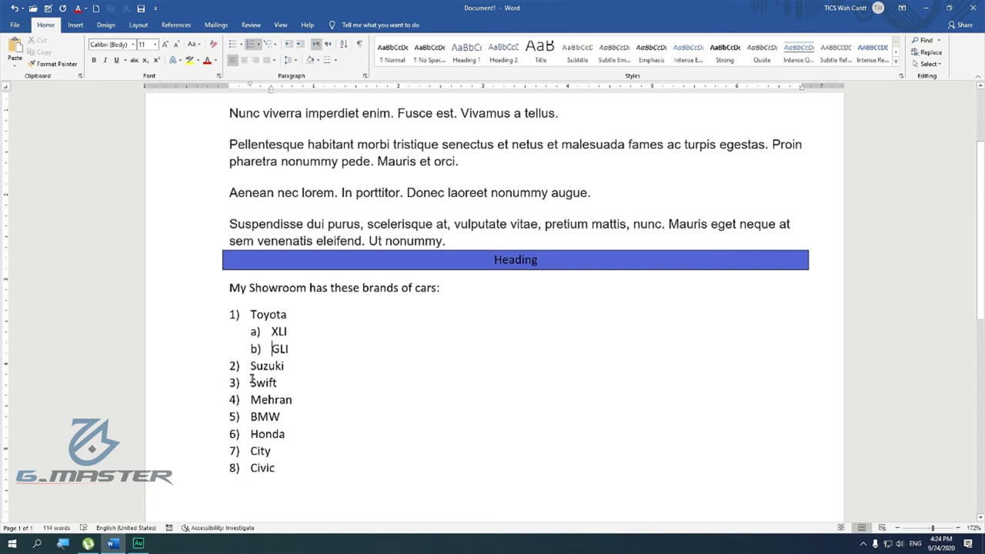
pyautogui.click(251, 383)
pyautogui.press('Tab')
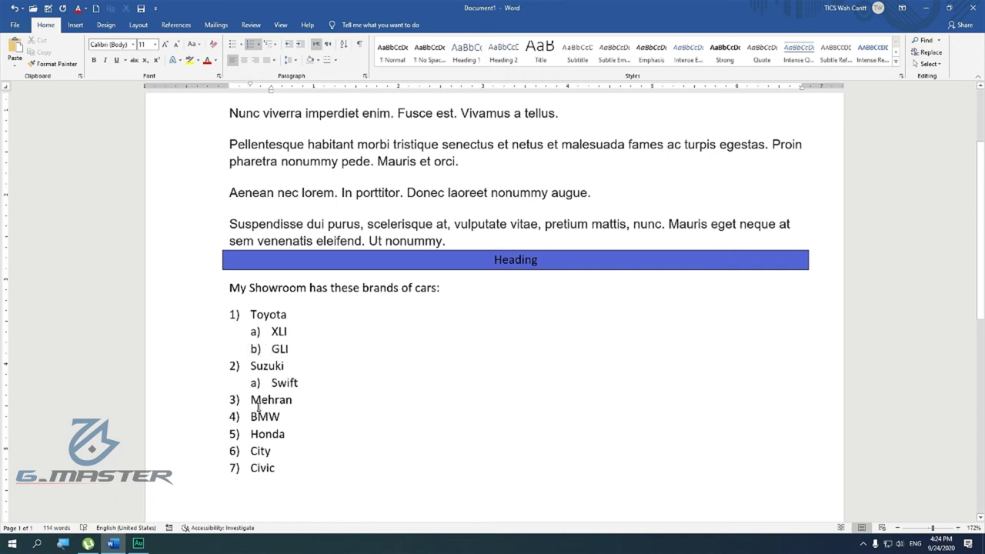
pyautogui.click(251, 399)
pyautogui.press('Tab')
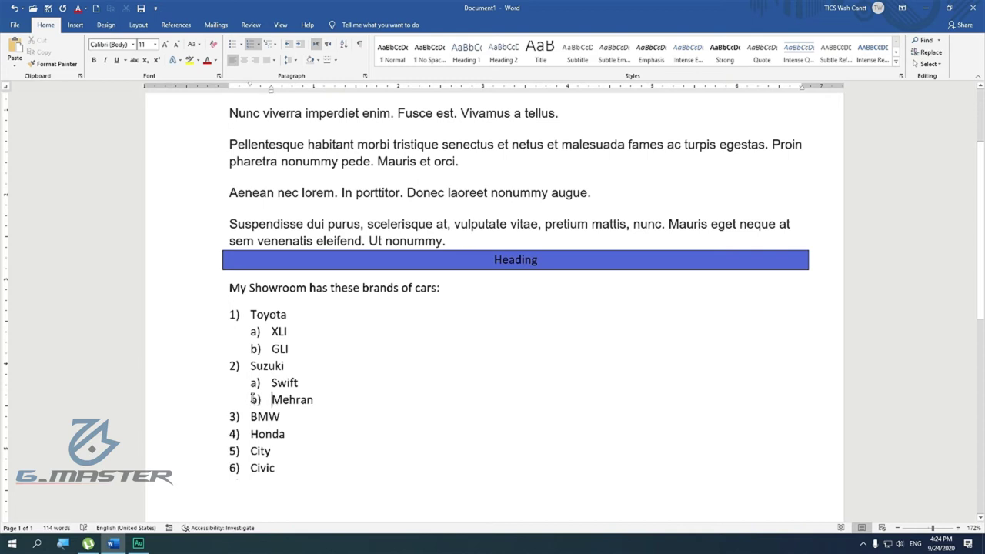
pyautogui.click(250, 434)
pyautogui.click(252, 451)
pyautogui.press('Tab')
pyautogui.click(250, 467)
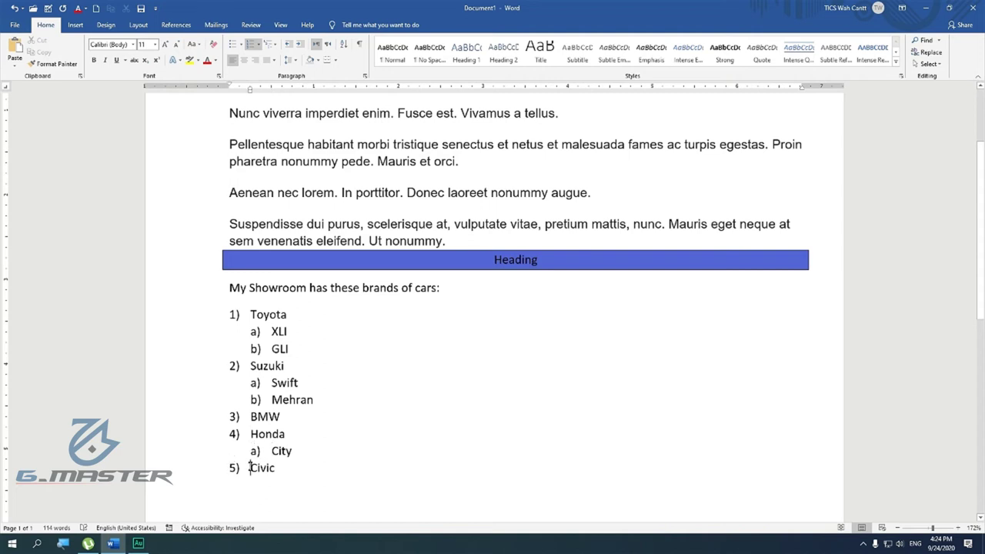
pyautogui.press('Tab')
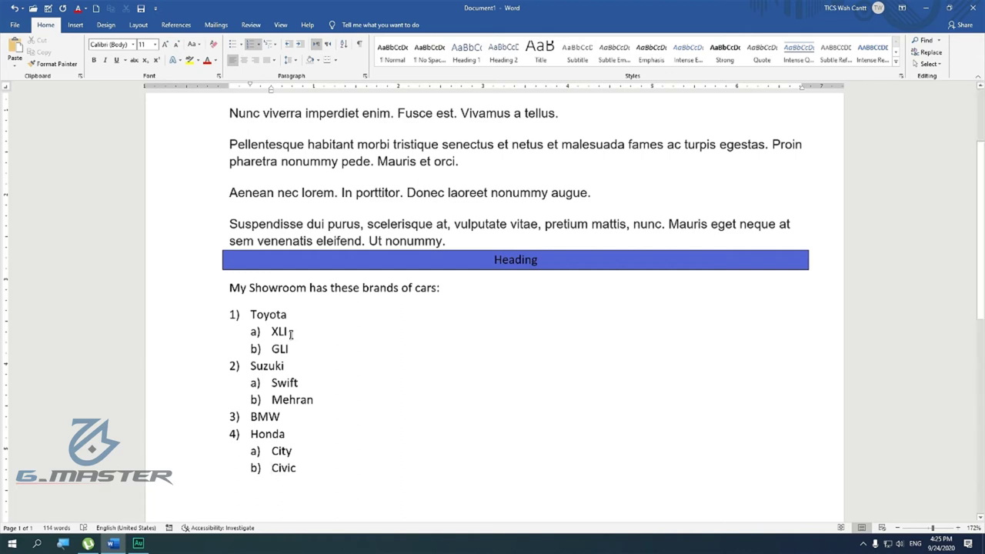
# - Add XLI 2010 after XLI and GLI 2019 after GLI as new list items
pyautogui.click(289, 331)
pyautogui.press('Return')
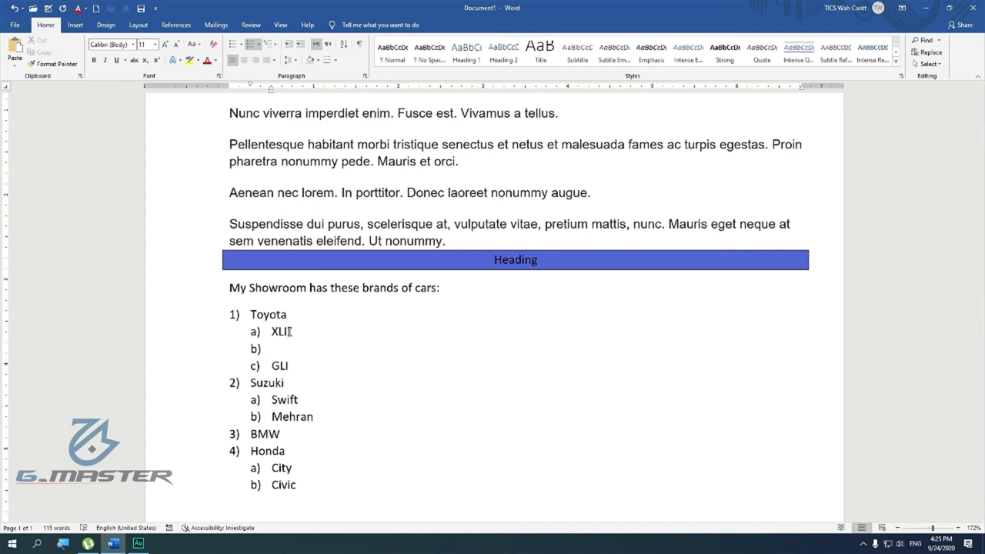
pyautogui.write('C')
pyautogui.press('BackSpace')
pyautogui.write('XLI ')
pyautogui.write('2010')
pyautogui.click(318, 371)
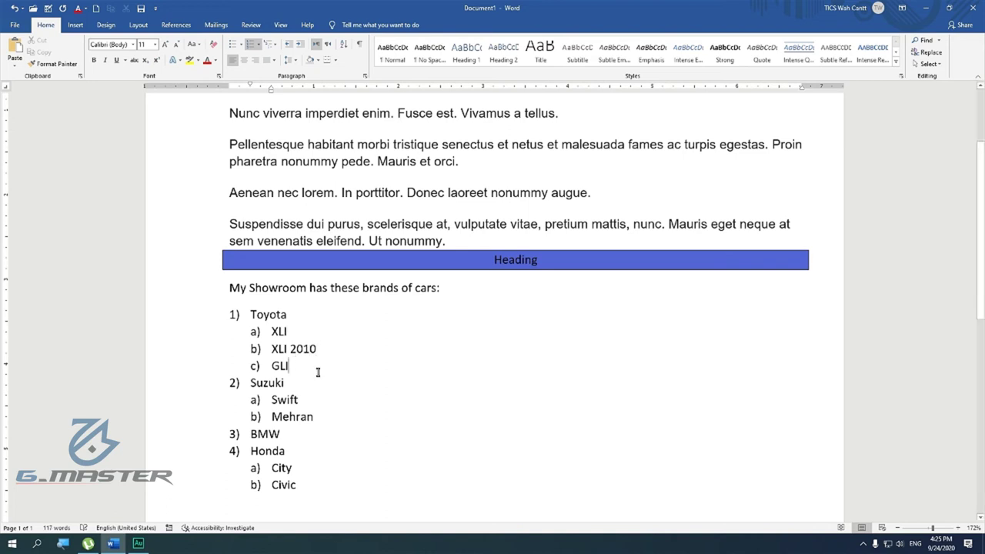
pyautogui.press('Return')
pyautogui.write('G')
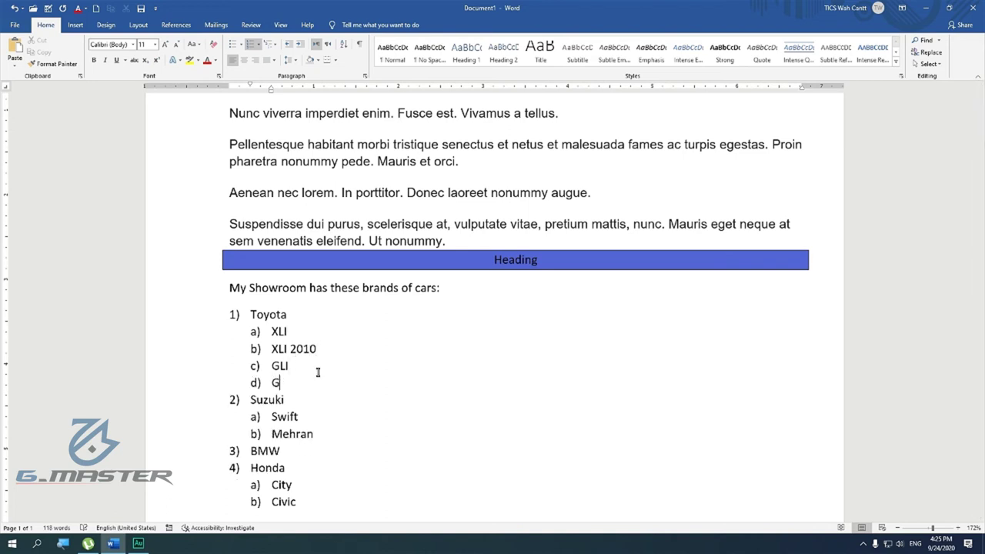
pyautogui.write('LI ')
pyautogui.write('2019')
pyautogui.doubleClick(329, 403)
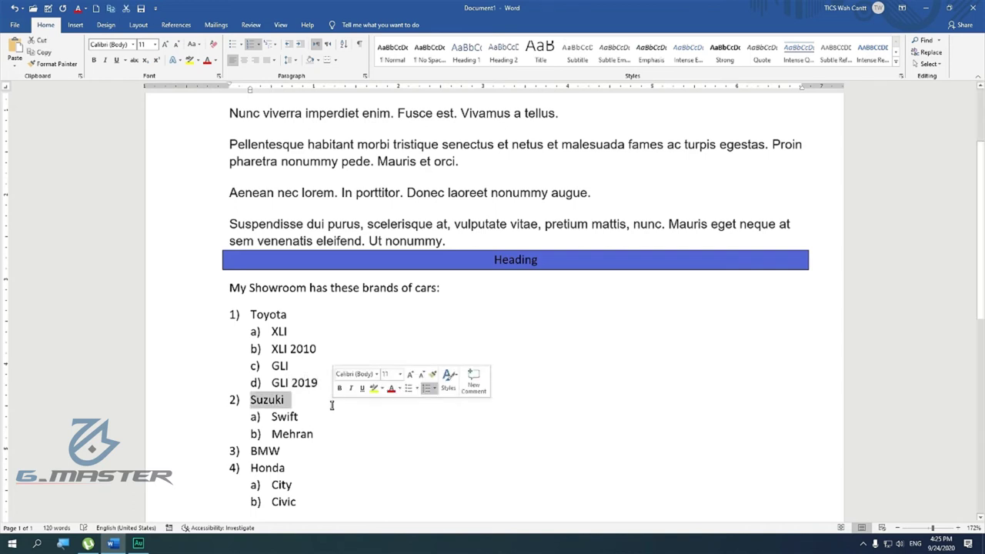
# - Demote XLI 2010 and GLI 2019 to i) entries under XLI and GLI
pyautogui.click(272, 383)
pyautogui.scroll(-1, 270, 341)
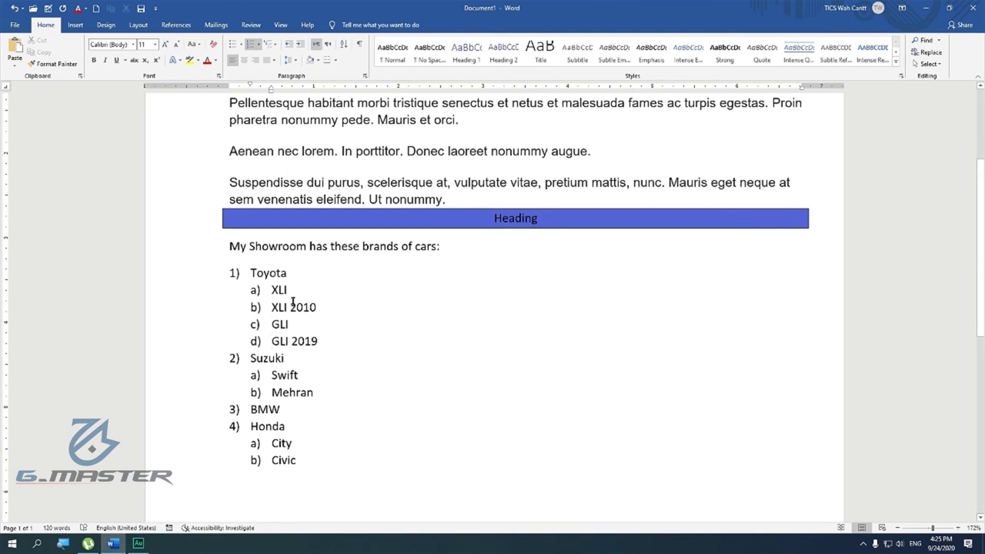
pyautogui.click(271, 303)
pyautogui.press('Tab')
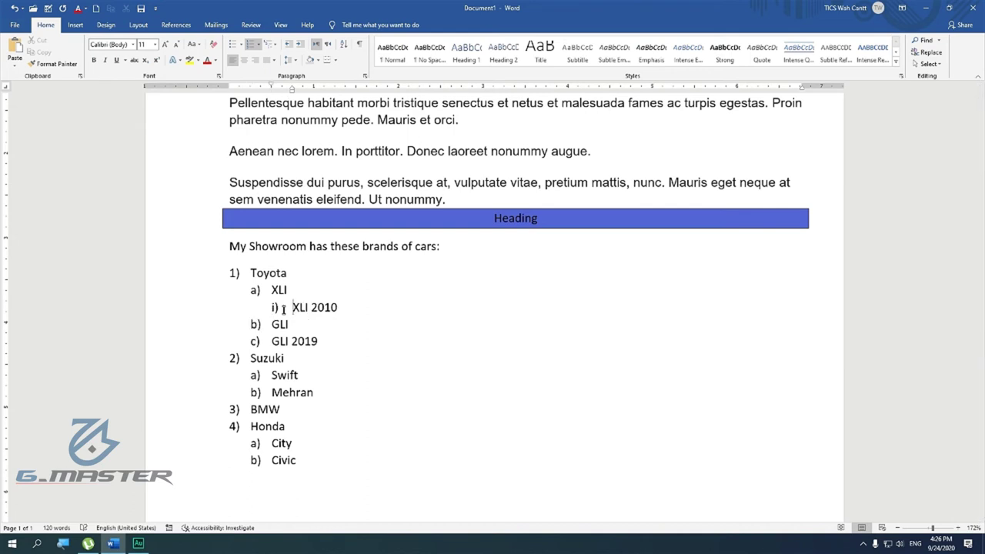
pyautogui.click(272, 339)
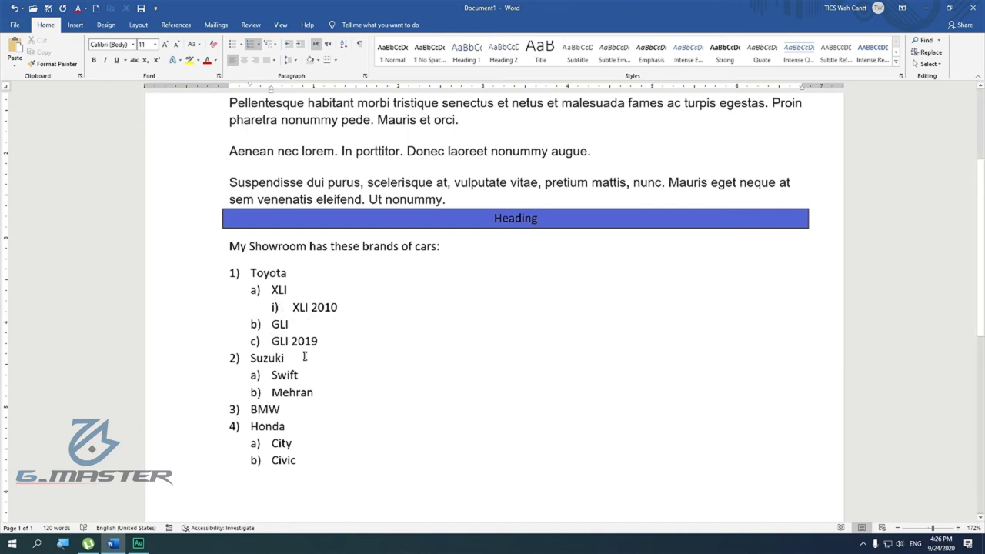
pyautogui.press('Tab')
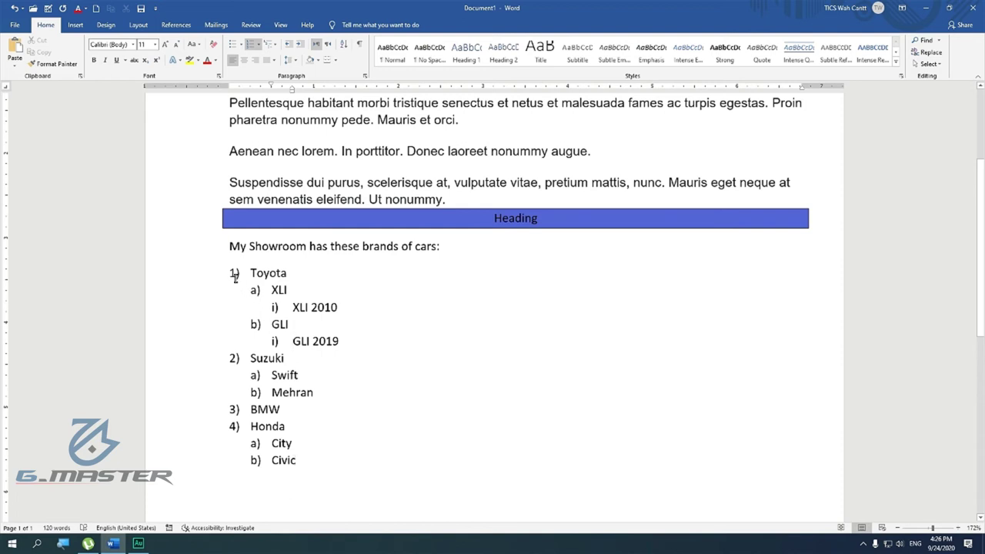
# - Apply the 1. / 1.1. / 1.1.1. multilevel numbering style to the whole car list
pyautogui.moveTo(299, 460); pyautogui.dragTo(247, 272)
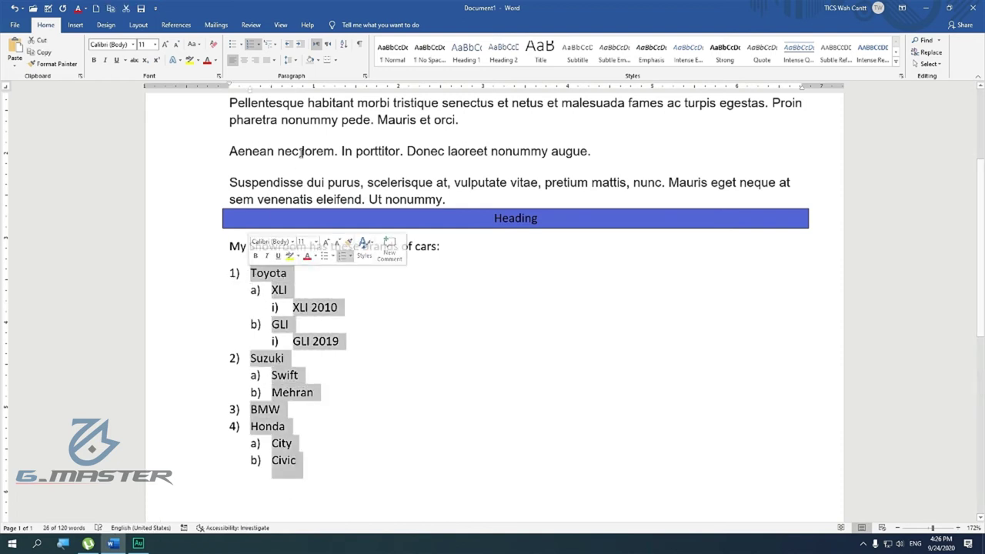
pyautogui.click(271, 44)
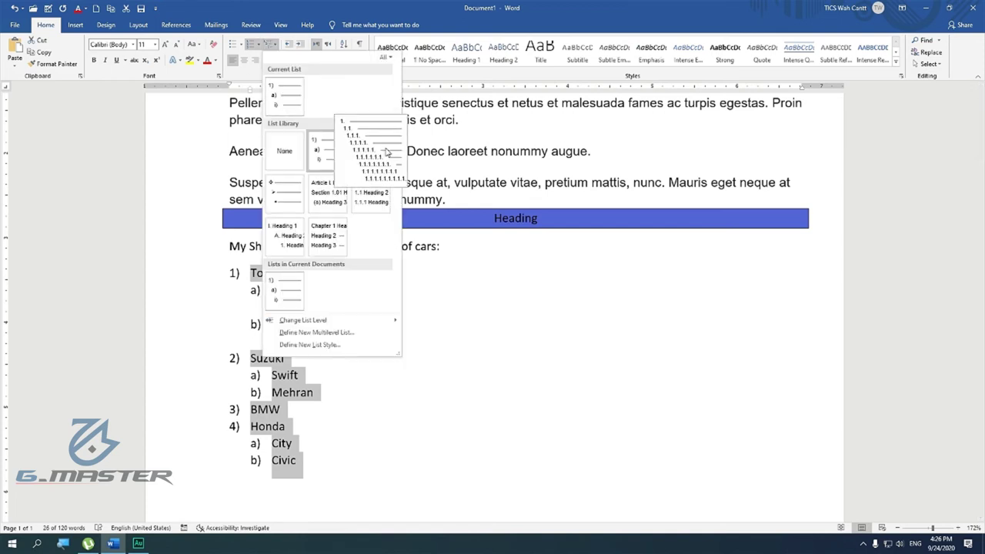
pyautogui.click(371, 150)
pyautogui.doubleClick(314, 381)
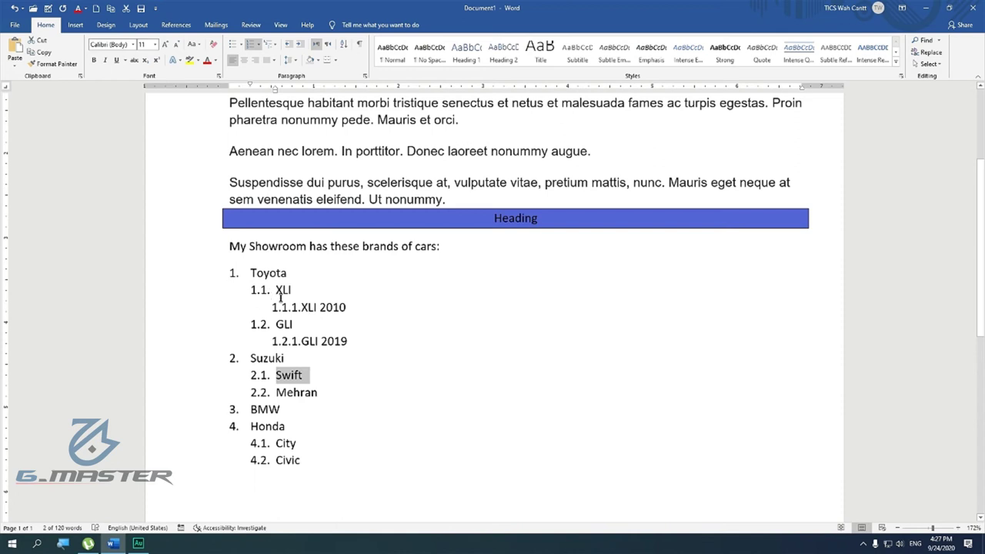
pyautogui.click(300, 446)
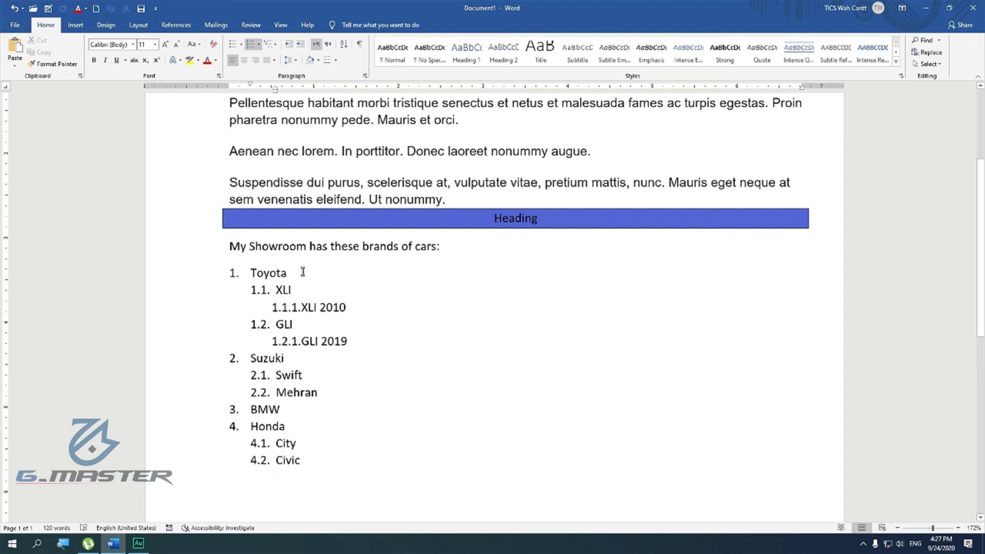
pyautogui.hotkey('ctrl', 'End')
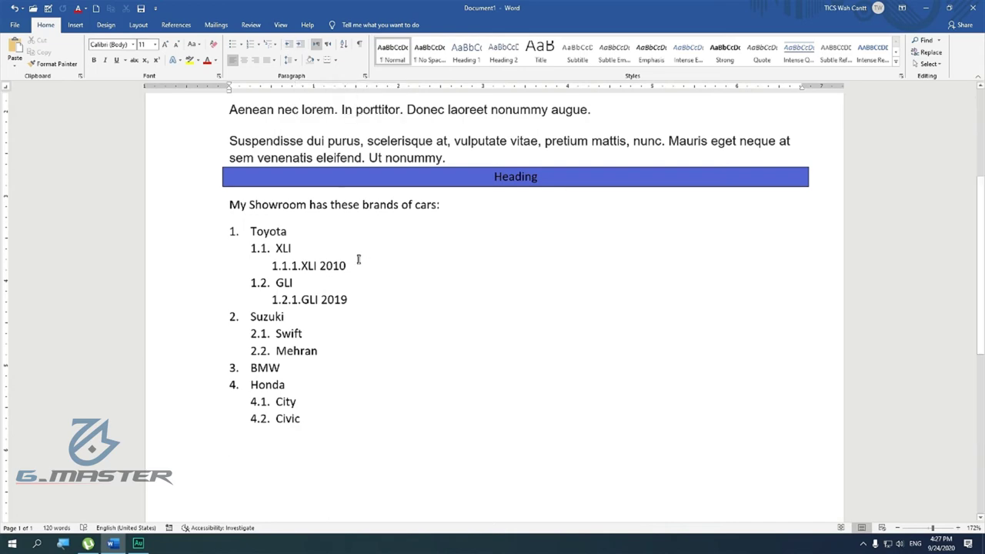
pyautogui.scroll(5, 358, 260)
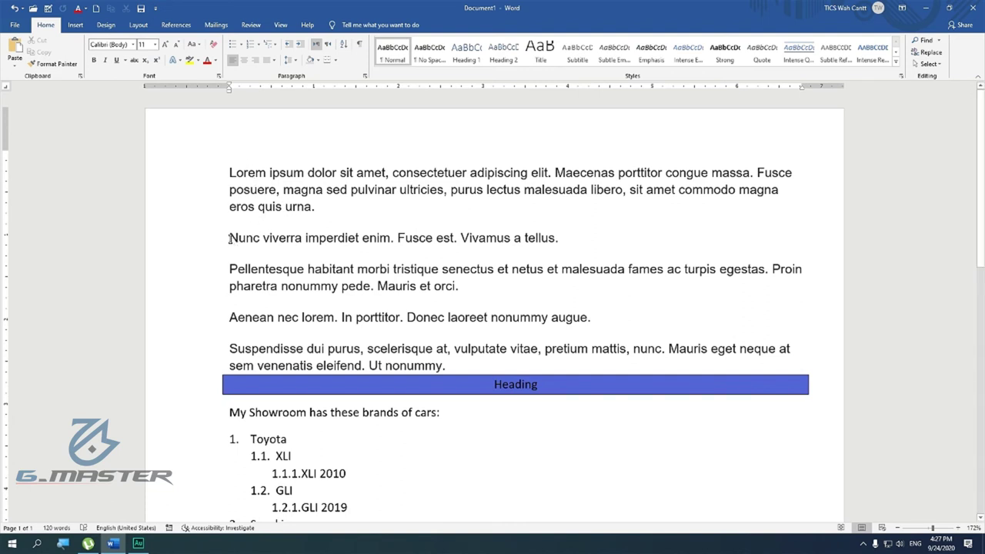
pyautogui.click(230, 238)
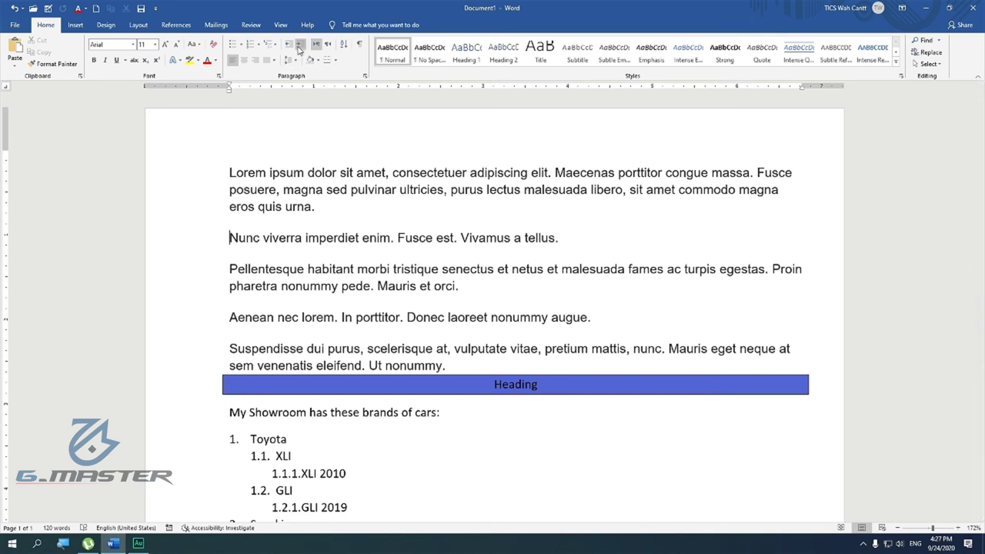
pyautogui.click(298, 46)
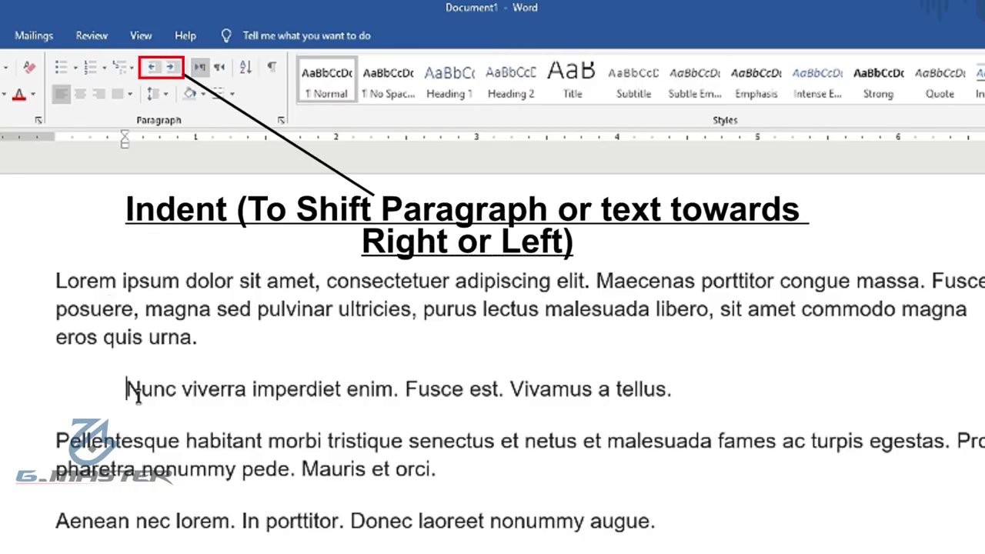
pyautogui.click(159, 73)
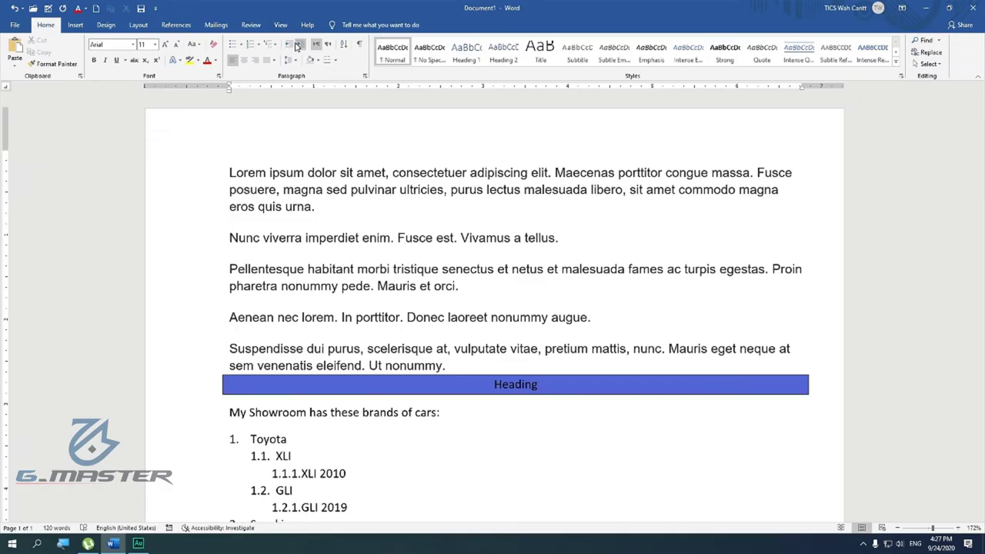
pyautogui.click(297, 46)
pyautogui.click(288, 44)
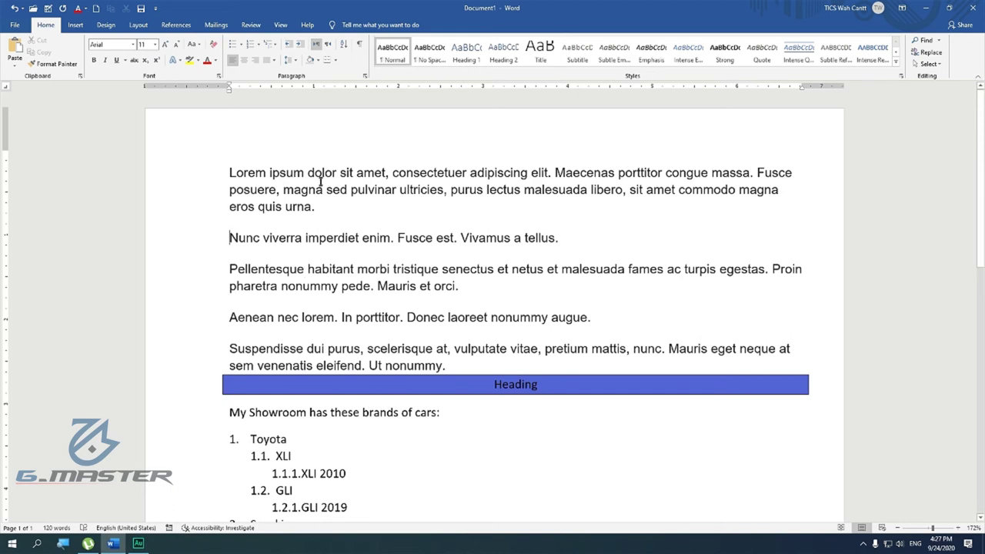
pyautogui.scroll(-3, 320, 182)
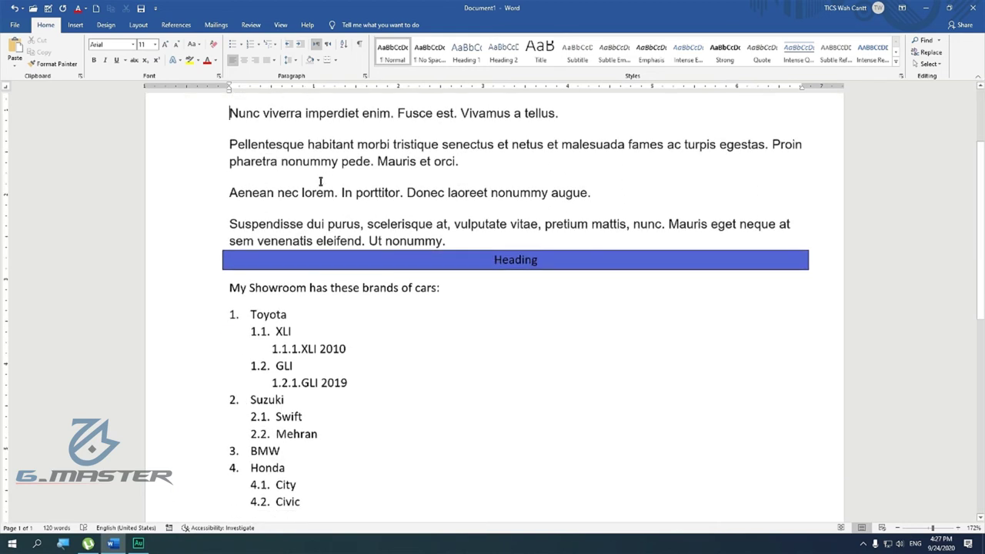
pyautogui.scroll(-1, 326, 359)
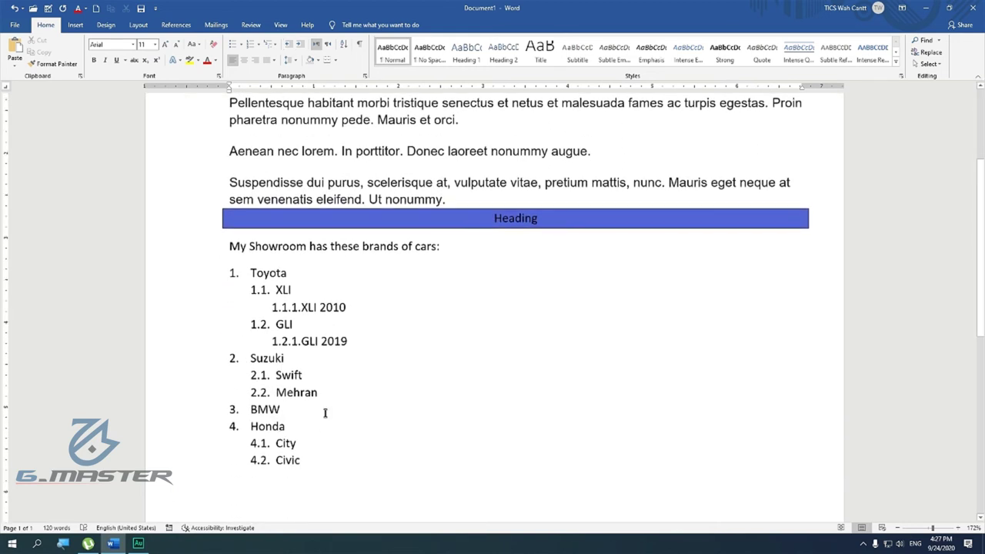
pyautogui.moveTo(310, 461); pyautogui.dragTo(250, 273)
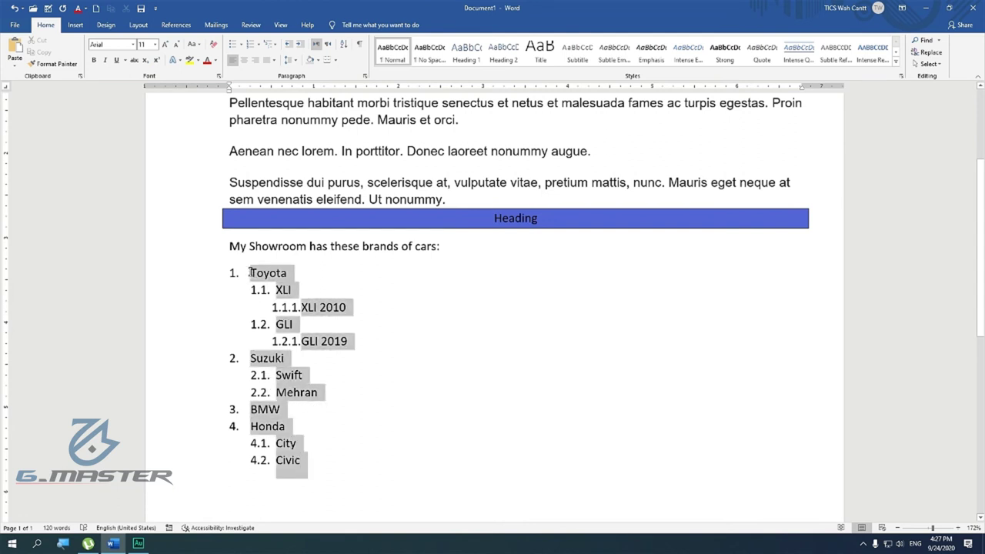
pyautogui.click(301, 44)
pyautogui.click(305, 50)
pyautogui.click(304, 50)
pyautogui.click(305, 49)
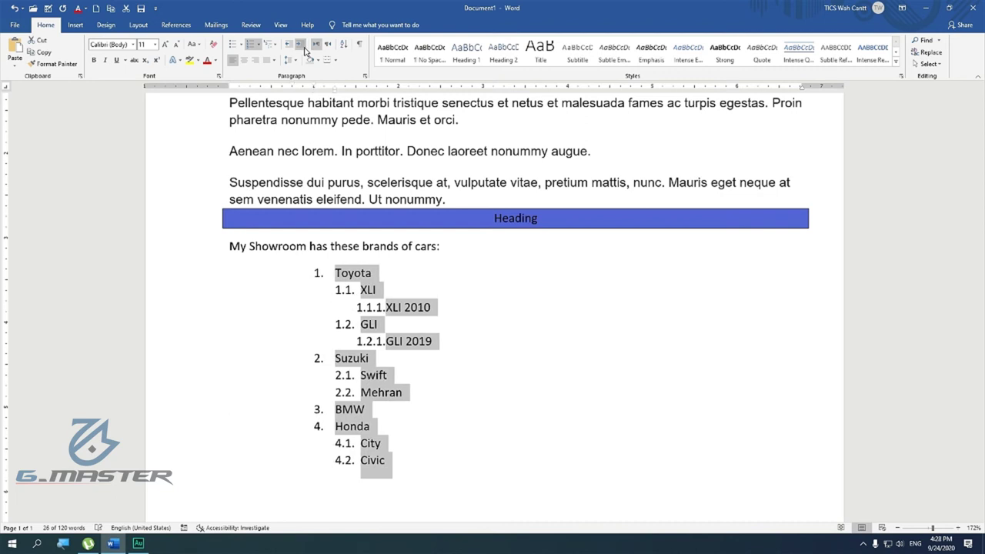
pyautogui.click(305, 49)
pyautogui.click(304, 49)
pyautogui.click(305, 50)
pyautogui.click(305, 49)
pyautogui.click(305, 49)
pyautogui.click(305, 49)
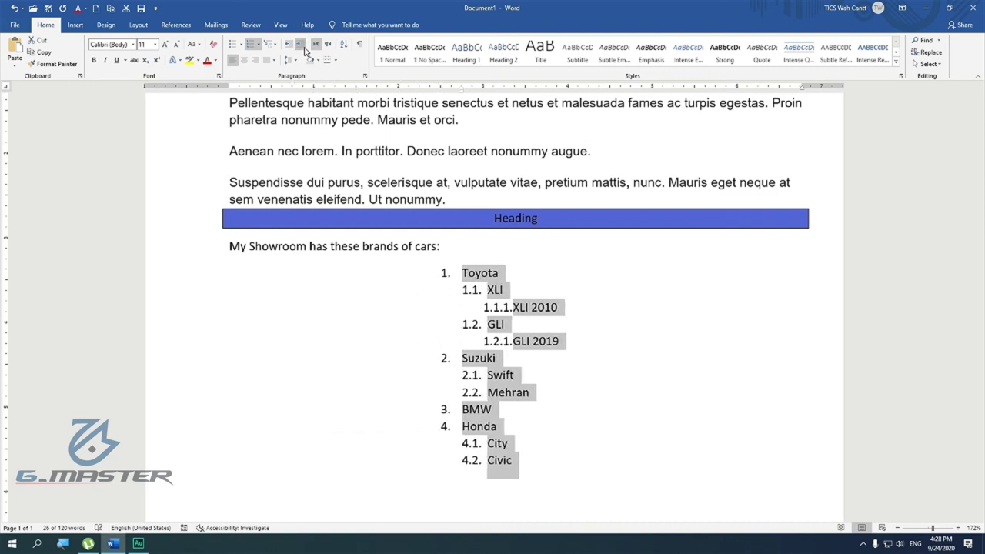
pyautogui.click(293, 48)
pyautogui.click(293, 48)
pyautogui.click(293, 47)
pyautogui.click(293, 47)
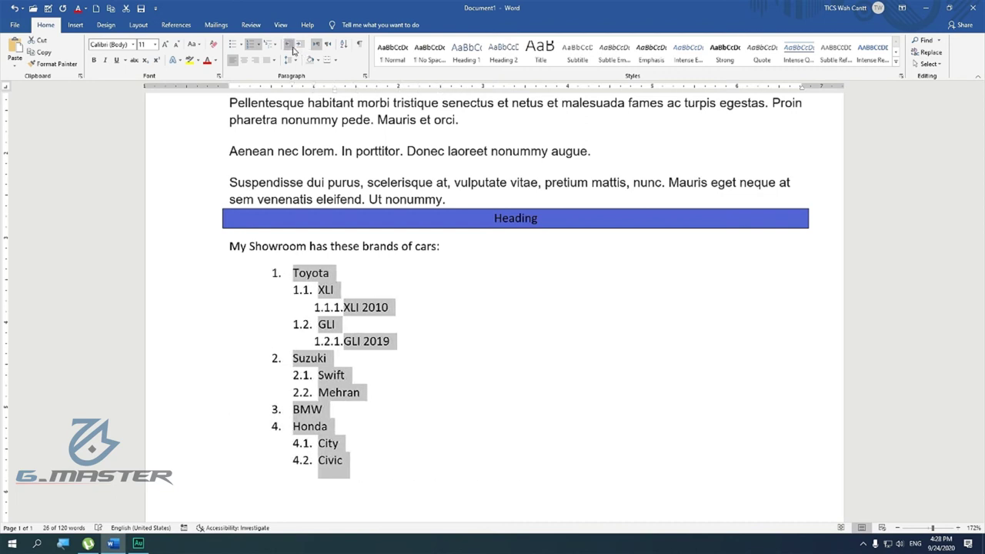
pyautogui.click(293, 48)
pyautogui.scroll(-1, 332, 250)
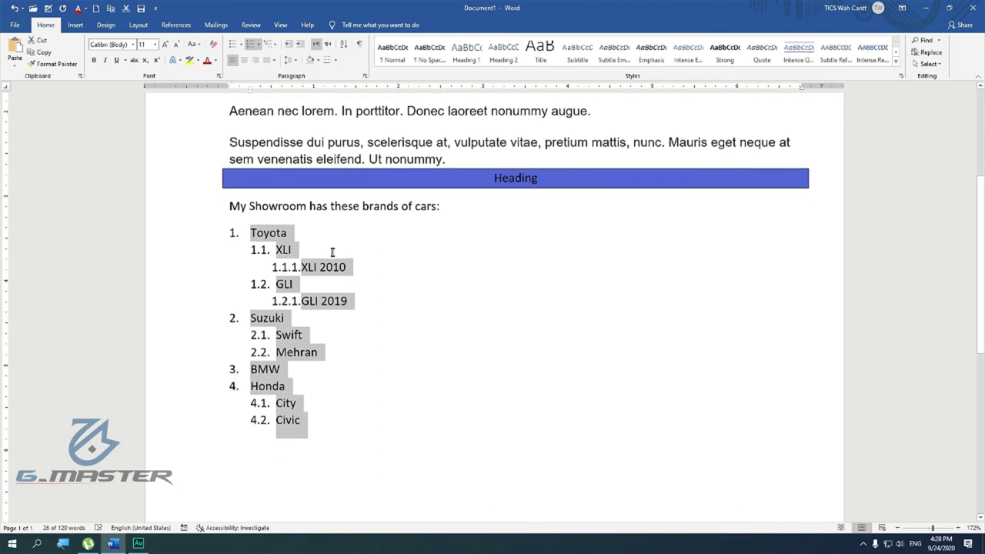
pyautogui.scroll(1, 332, 250)
pyautogui.scroll(-3, 254, 423)
pyautogui.click(385, 538)
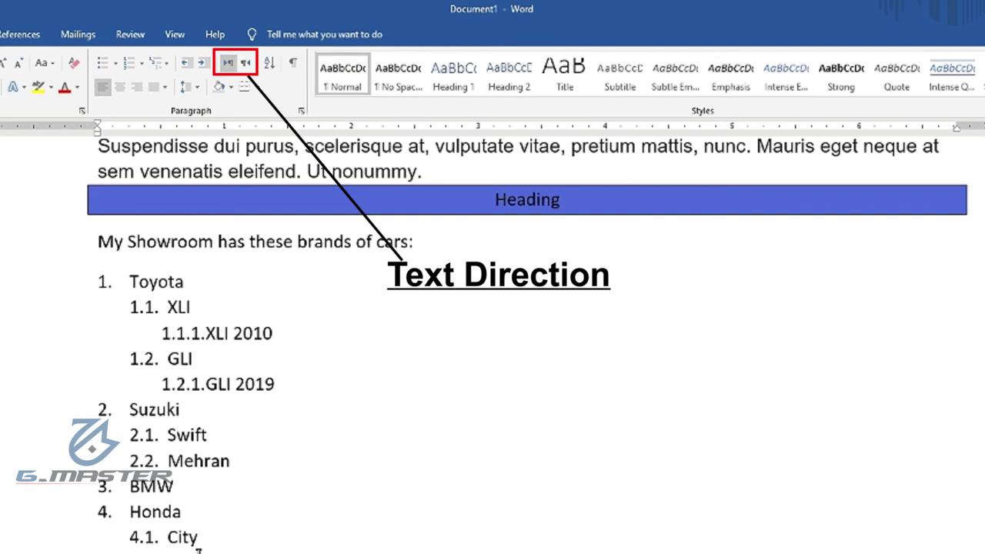
pyautogui.moveTo(198, 549); pyautogui.dragTo(103, 279)
pyautogui.click(245, 63)
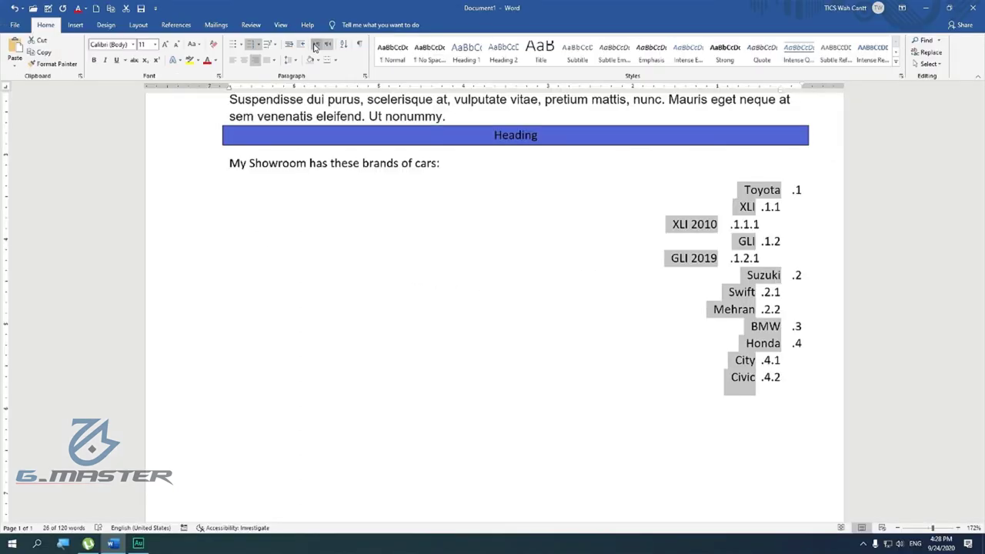
pyautogui.click(315, 46)
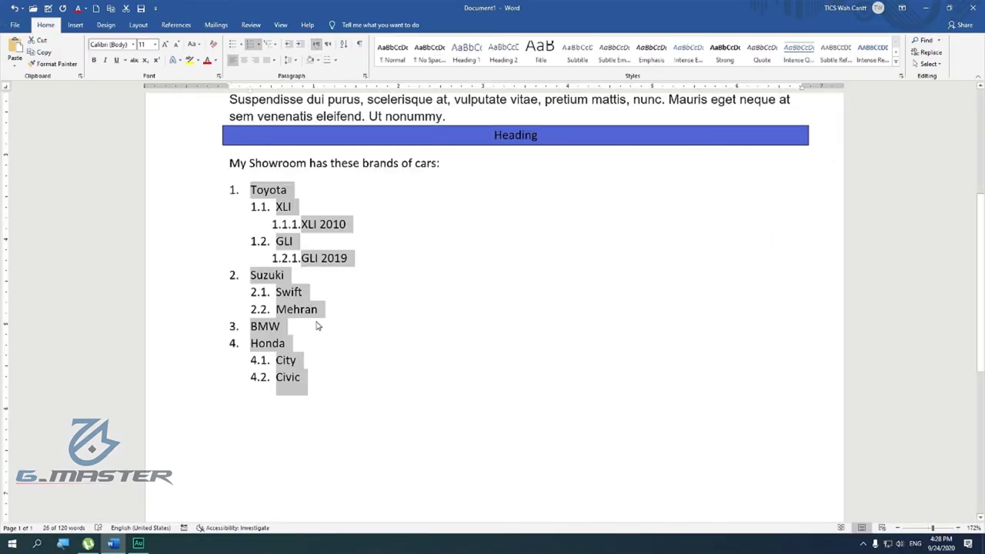
pyautogui.scroll(4, 317, 326)
pyautogui.moveTo(451, 282); pyautogui.dragTo(231, 233)
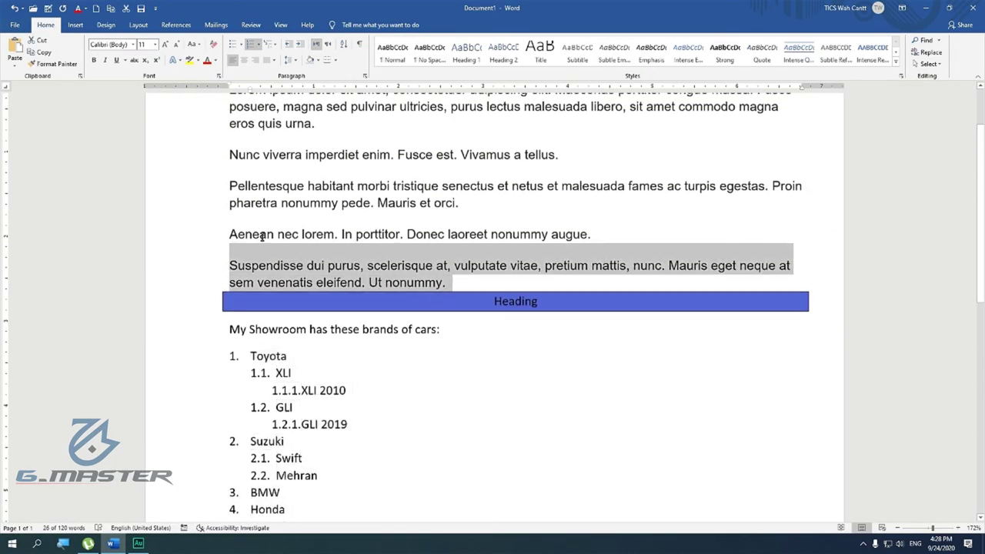
pyautogui.doubleClick(368, 374)
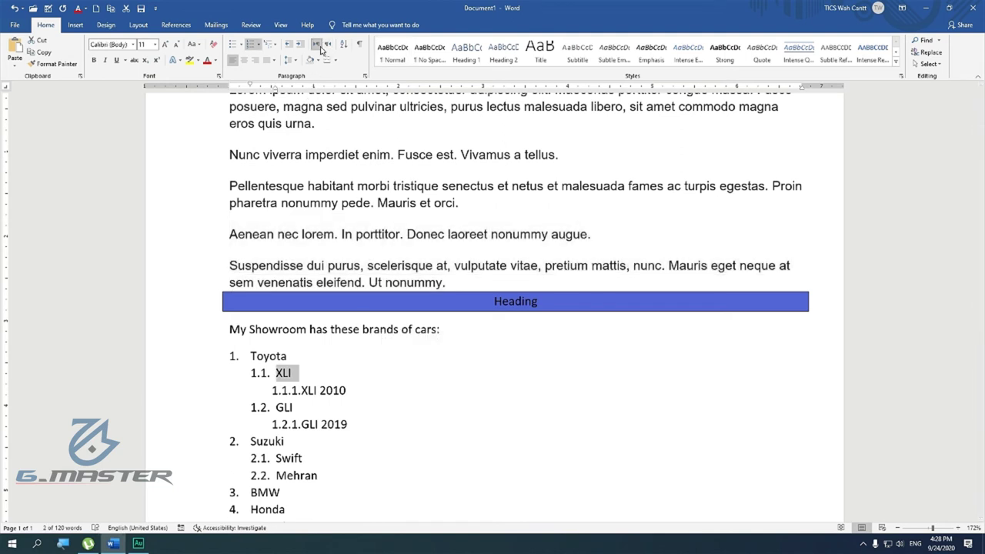
pyautogui.scroll(-3, 587, 275)
pyautogui.click(233, 452)
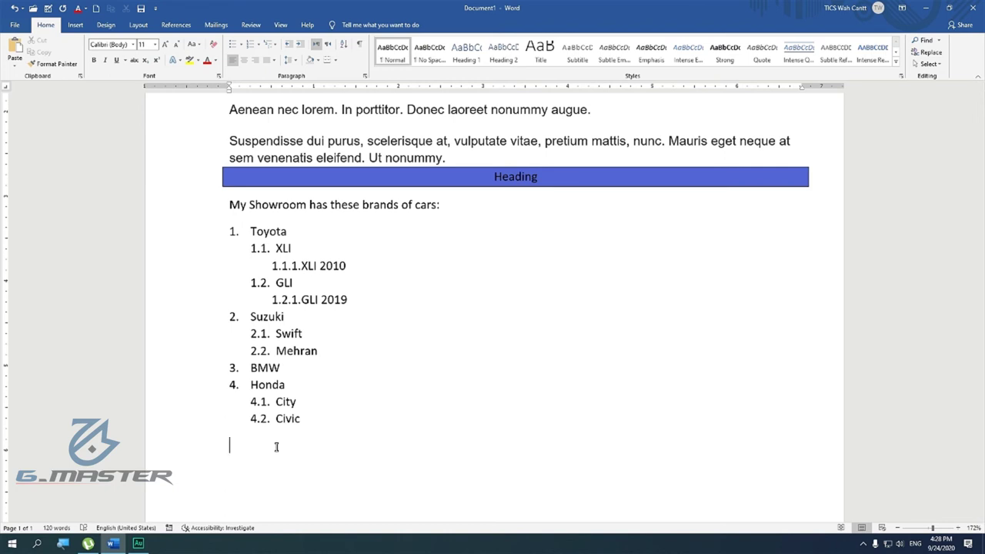
# - Type the title 'How to Sort data in MS Word', correcting Ms to MS
pyautogui.write('How')
pyautogui.write(' to Sprt data ')
pyautogui.write('in Ms Word')
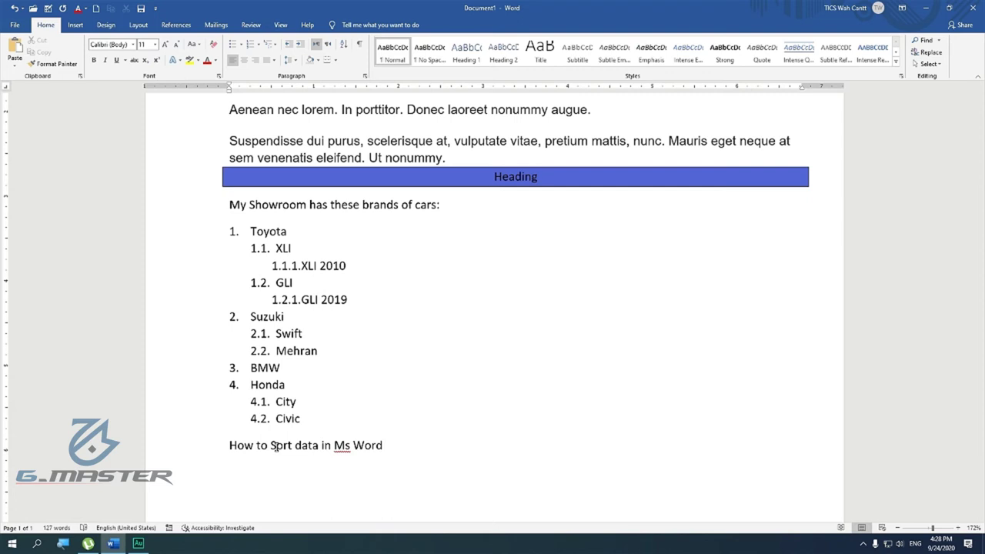
pyautogui.scroll(-1, 279, 418)
pyautogui.rightClick(341, 405)
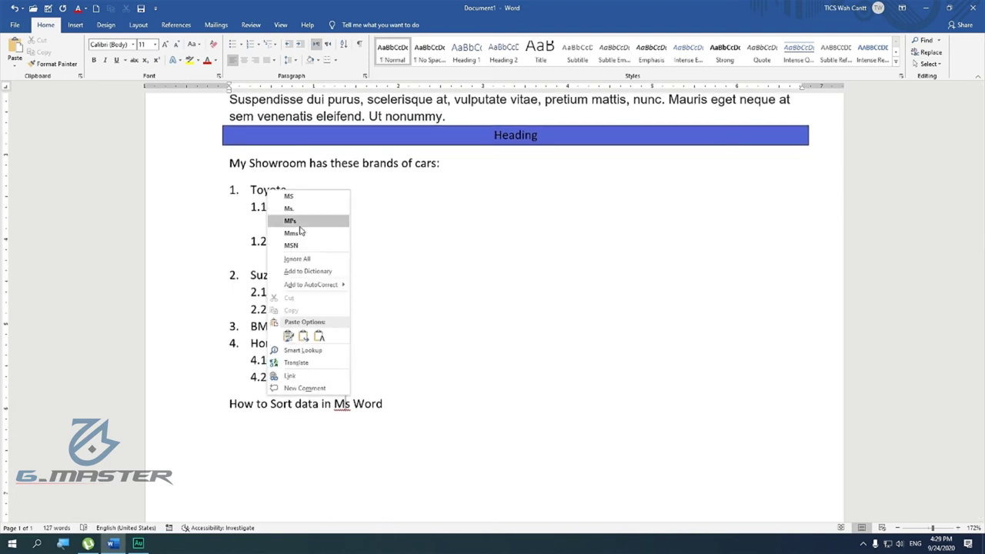
pyautogui.click(301, 201)
pyautogui.click(237, 428)
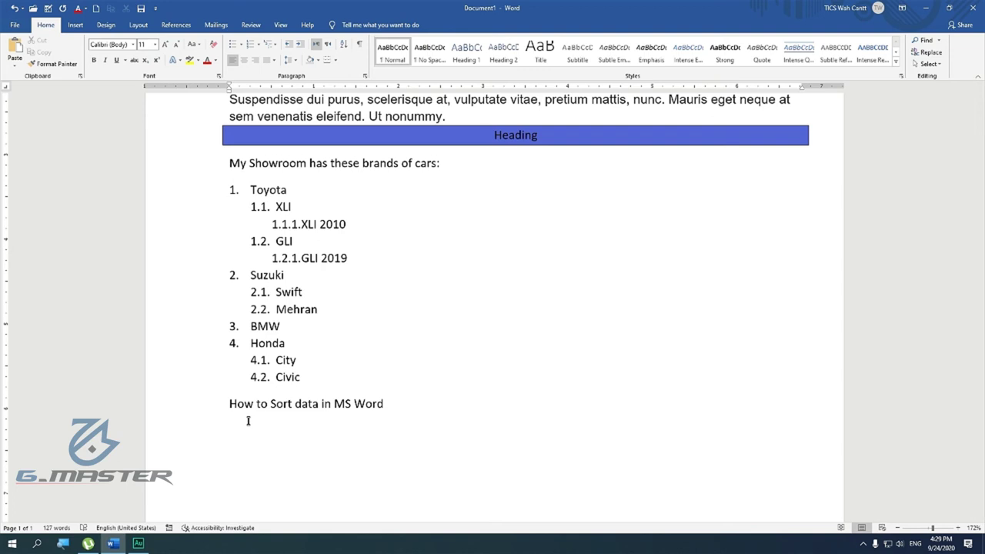
# - List Text, Date, Time and Number on separate lines, then start another Text line below
pyautogui.write('Text')
pyautogui.press('Return')
pyautogui.write('e')
pyautogui.press('Return')
pyautogui.write('ime')
pyautogui.press('Return')
pyautogui.write('number')
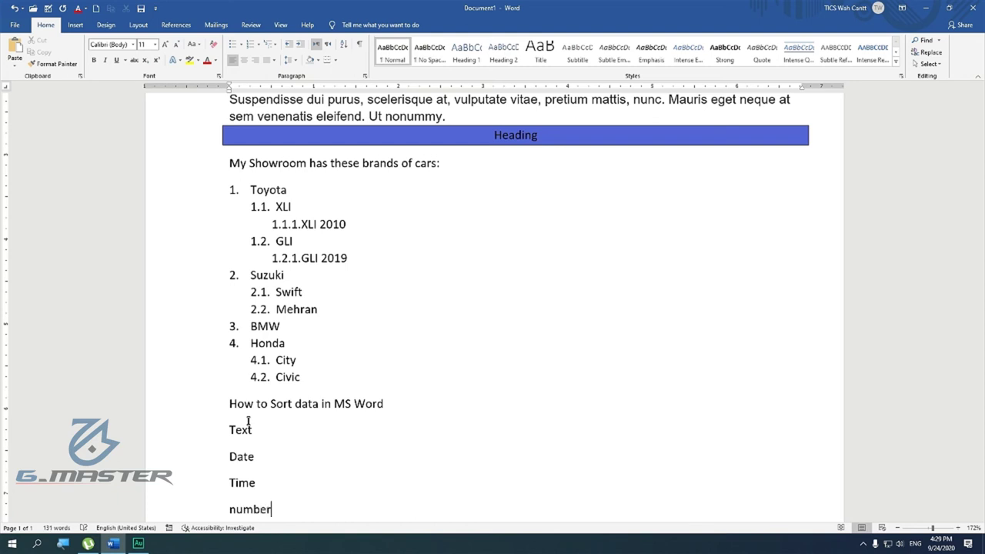
pyautogui.press('Return')
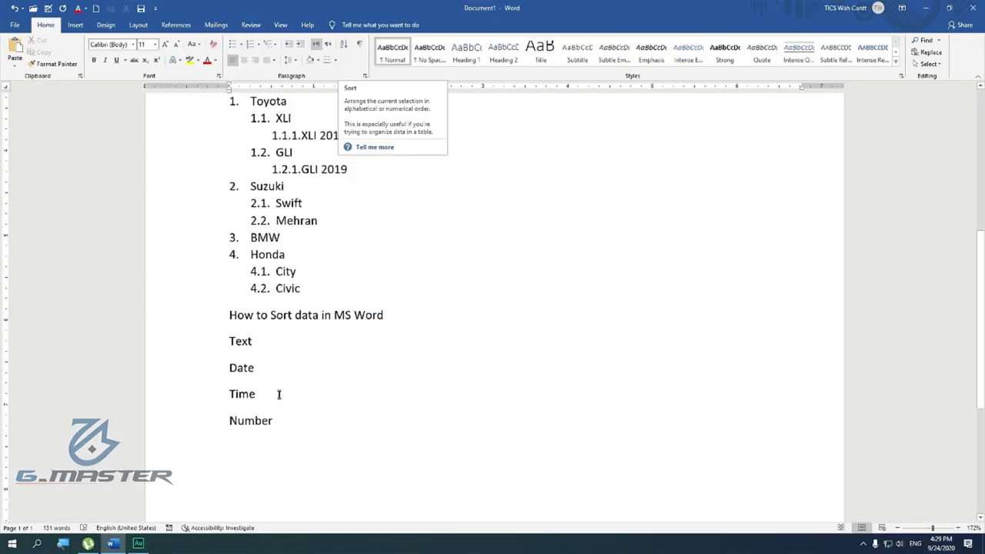
pyautogui.click(242, 447)
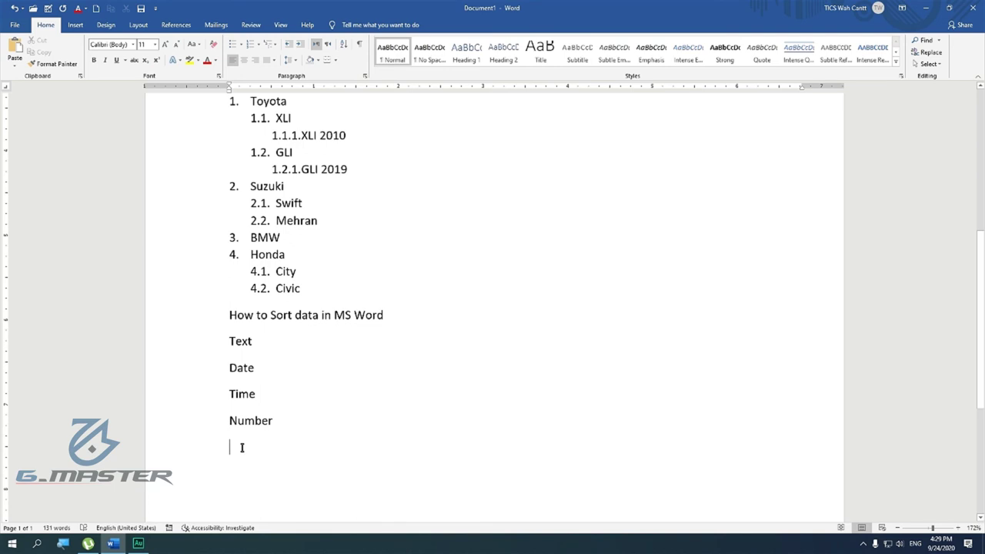
pyautogui.write('Te')
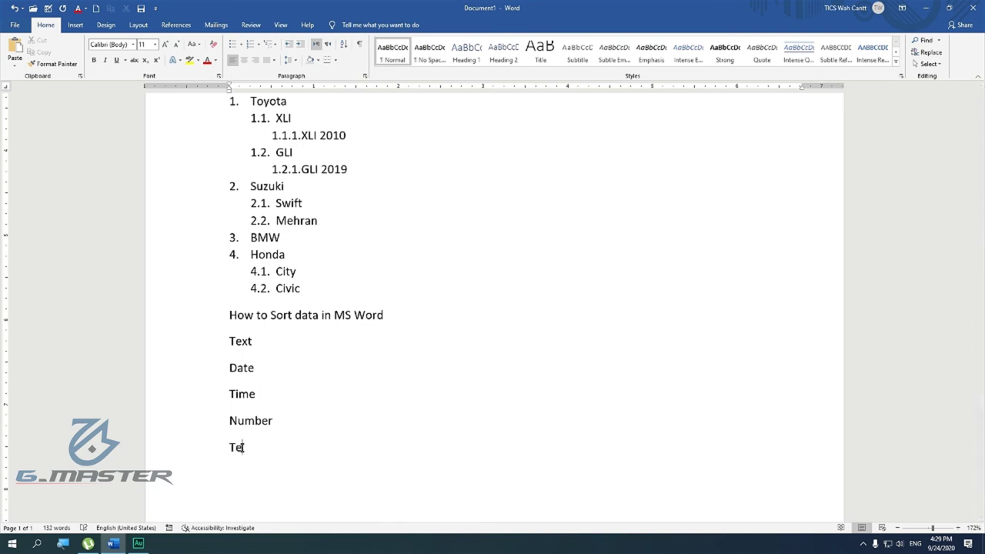
pyautogui.write('xt')
pyautogui.write('L')
pyautogui.write('t')
pyautogui.write('f C')
pyautogui.write('and')
pyautogui.write('d')
pyautogui.write('ates')
# - Type five candidate names on separate lines under 'List of Candidates:' and select them
pyautogui.write(':')
pyautogui.press('Return')
pyautogui.scroll(-3, 247, 431)
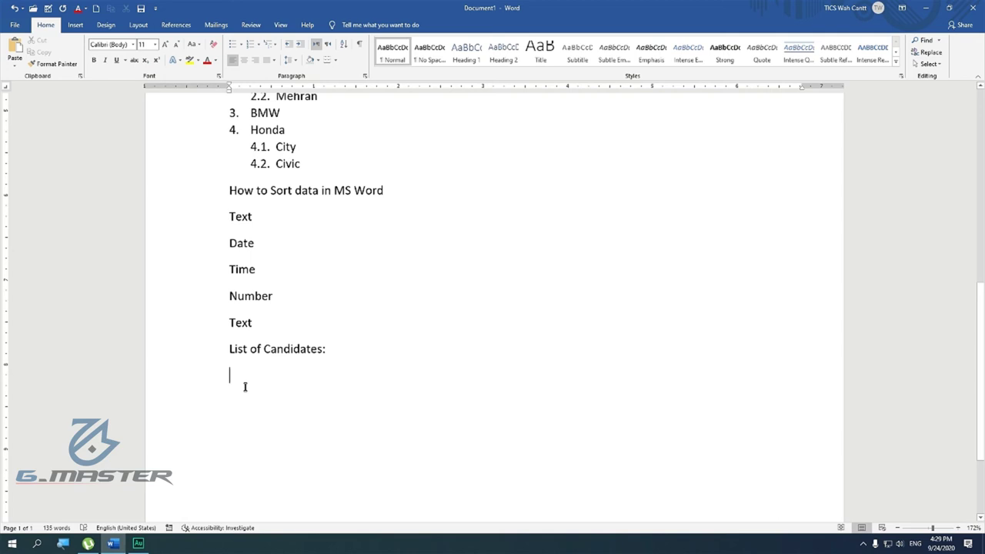
pyautogui.write('Jawad')
pyautogui.press('Return')
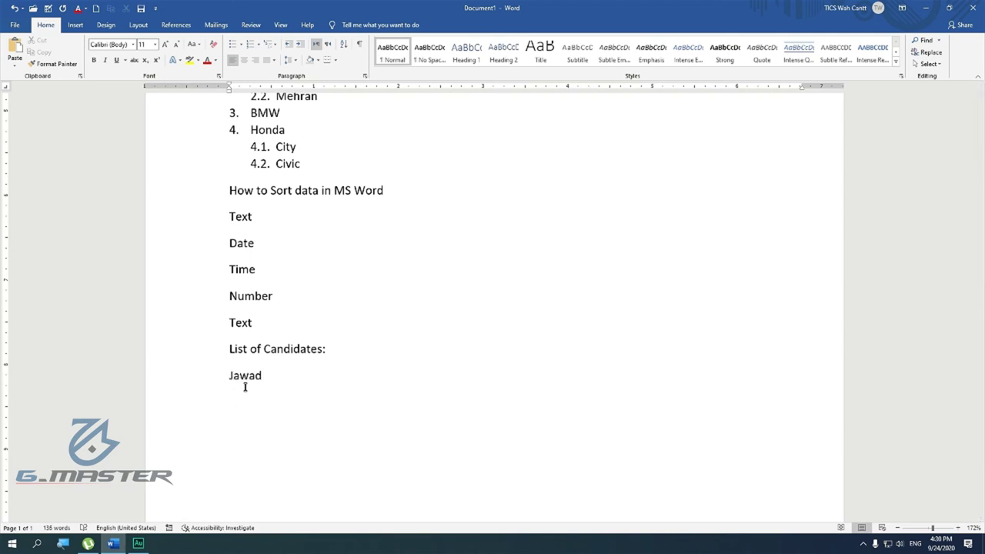
pyautogui.write('Khan')
pyautogui.press('Return')
pyautogui.write('Ali')
pyautogui.press('Return')
pyautogui.write('Kashif')
pyautogui.press('Return')
pyautogui.write('Sho')
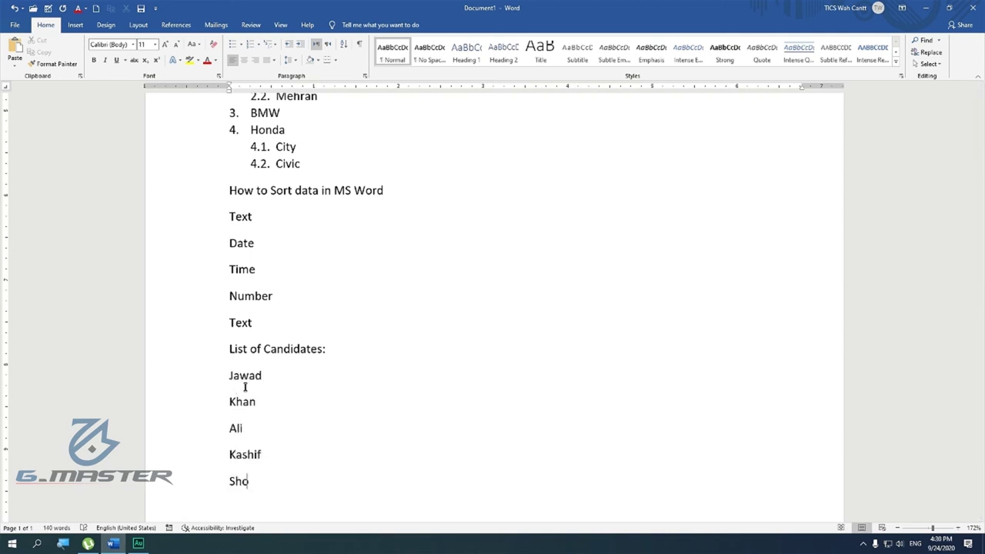
pyautogui.write('ukat')
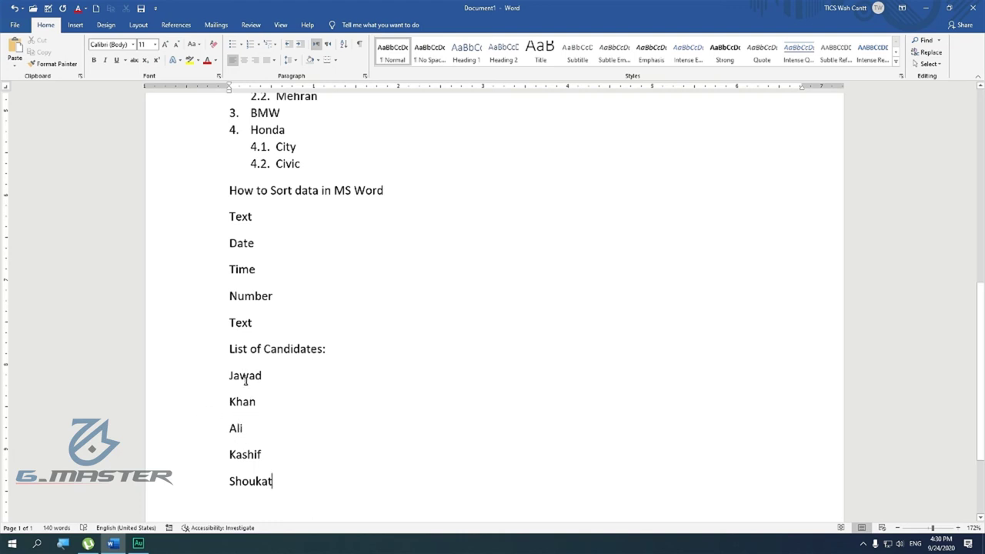
pyautogui.moveTo(276, 482); pyautogui.dragTo(229, 380)
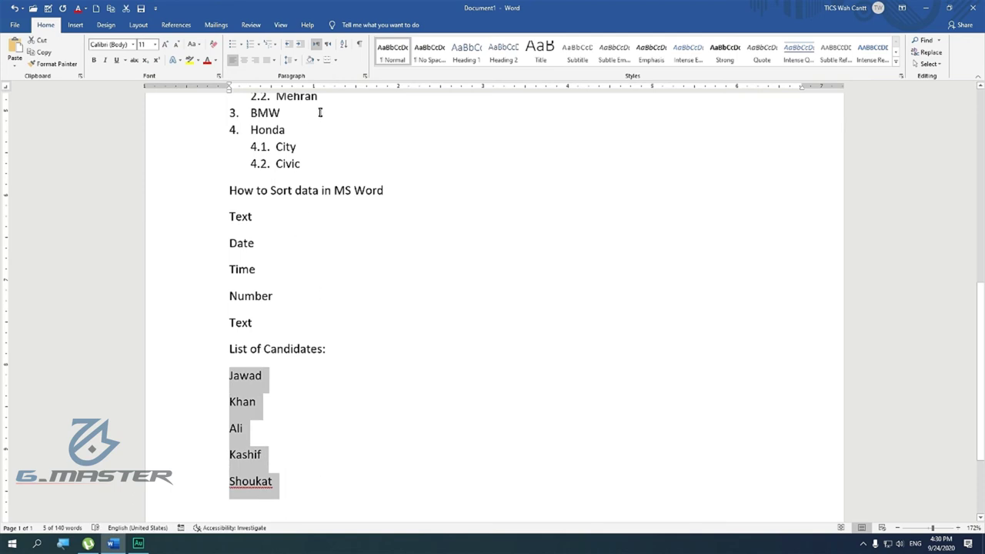
# - Sort the selected names A to Z, then re-sort them descending Z to A
pyautogui.click(344, 46)
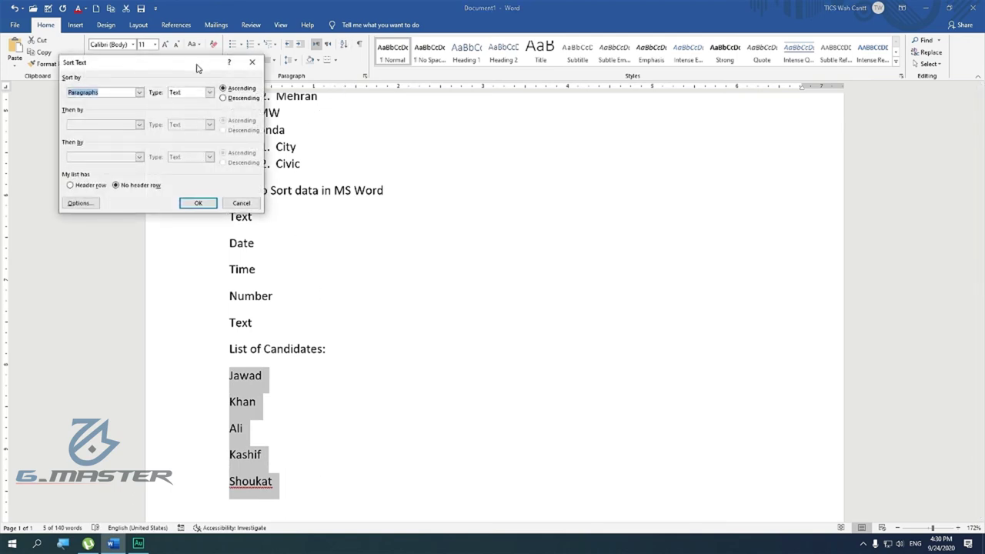
pyautogui.moveTo(196, 68)
pyautogui.mouseDown()
pyautogui.moveTo(467, 238)
pyautogui.moveTo(492, 212)
pyautogui.mouseUp()
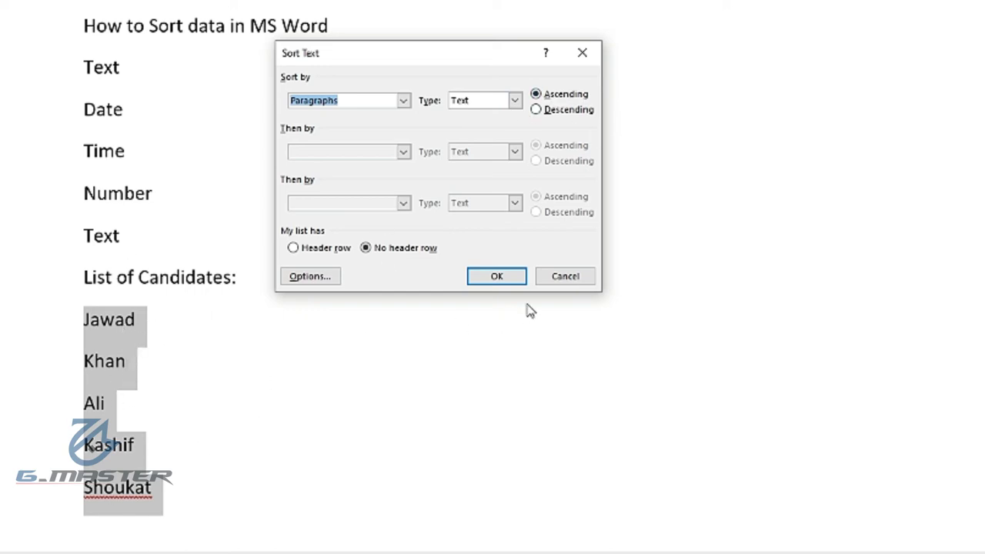
pyautogui.click(514, 278)
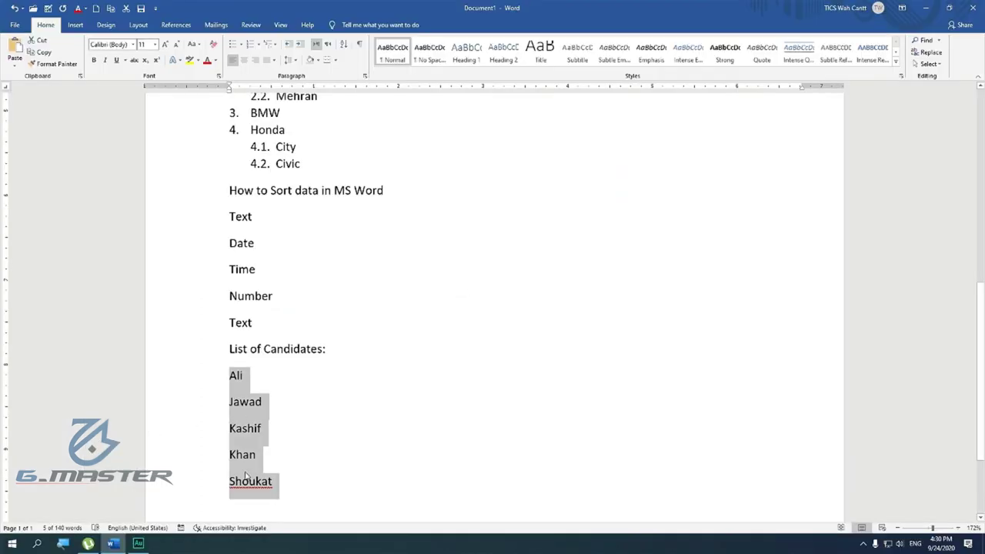
pyautogui.click(343, 44)
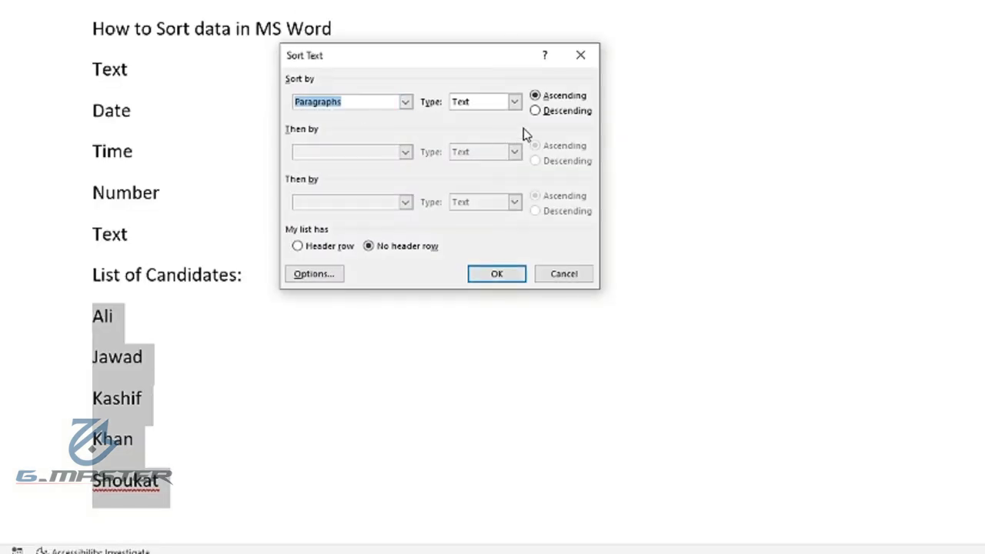
pyautogui.click(518, 246)
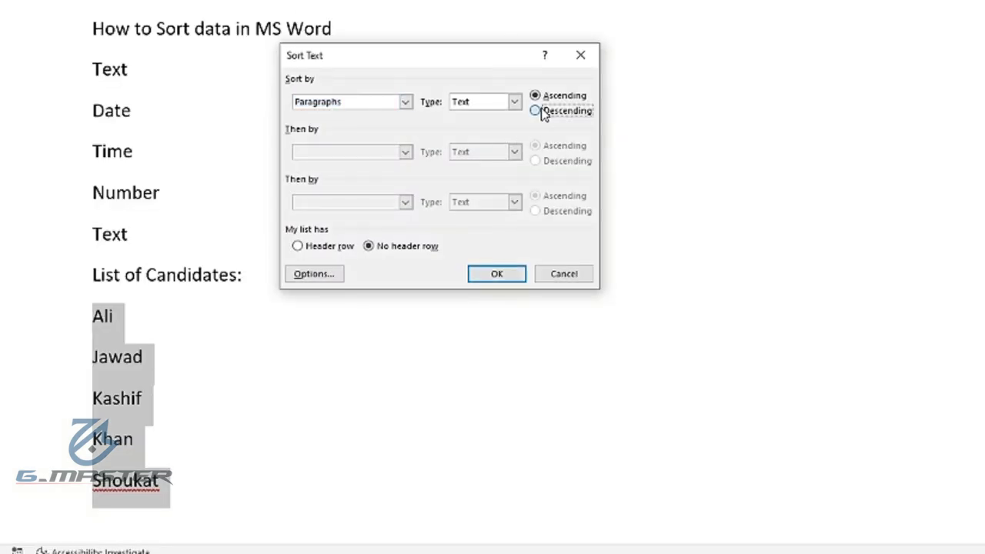
pyautogui.click(537, 111)
# - Restore the names to ascending A–Z order and select the 'List of Candidates:' line
pyautogui.click(493, 277)
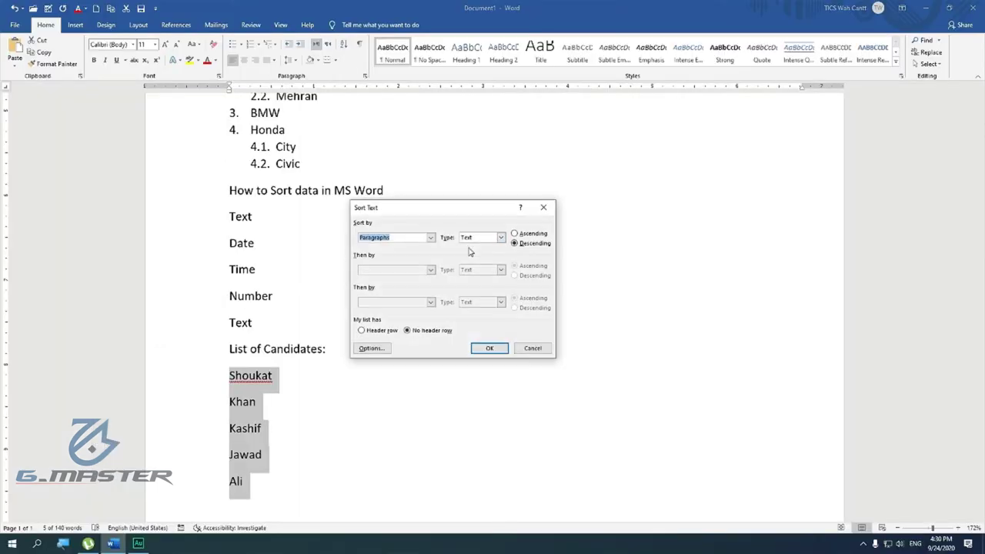
pyautogui.click(500, 238)
pyautogui.click(515, 233)
pyautogui.click(497, 348)
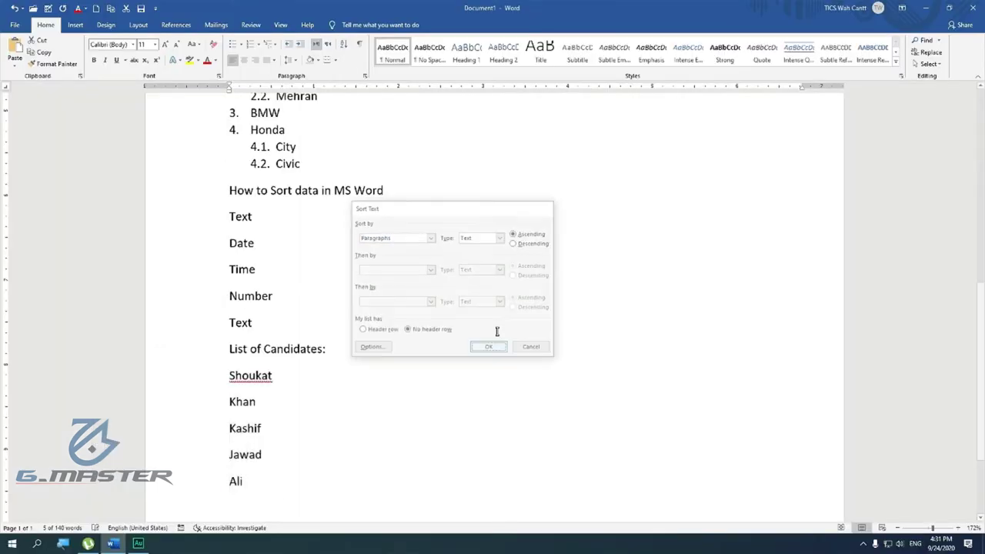
pyautogui.scroll(-3, 325, 359)
pyautogui.click(248, 382)
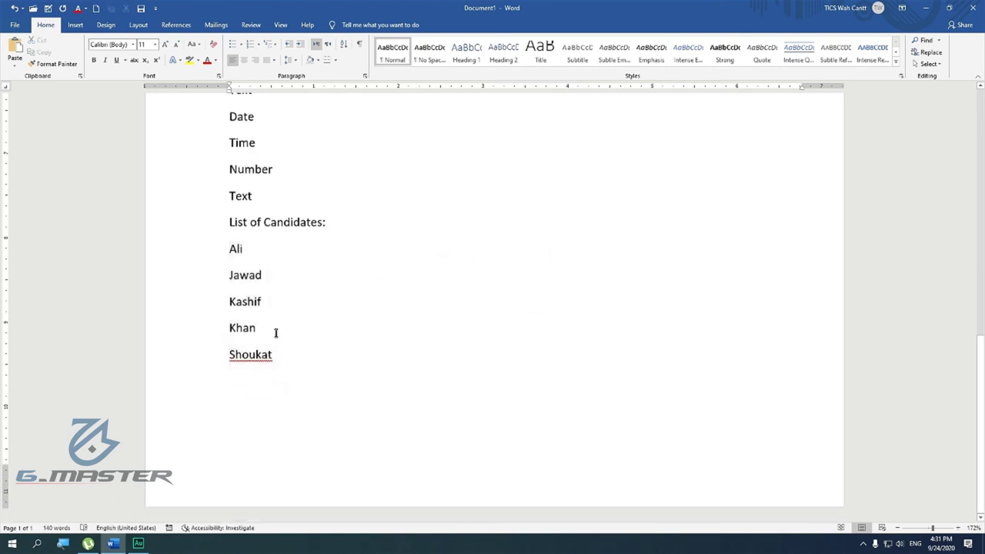
pyautogui.scroll(2, 276, 333)
pyautogui.tripleClick(345, 266)
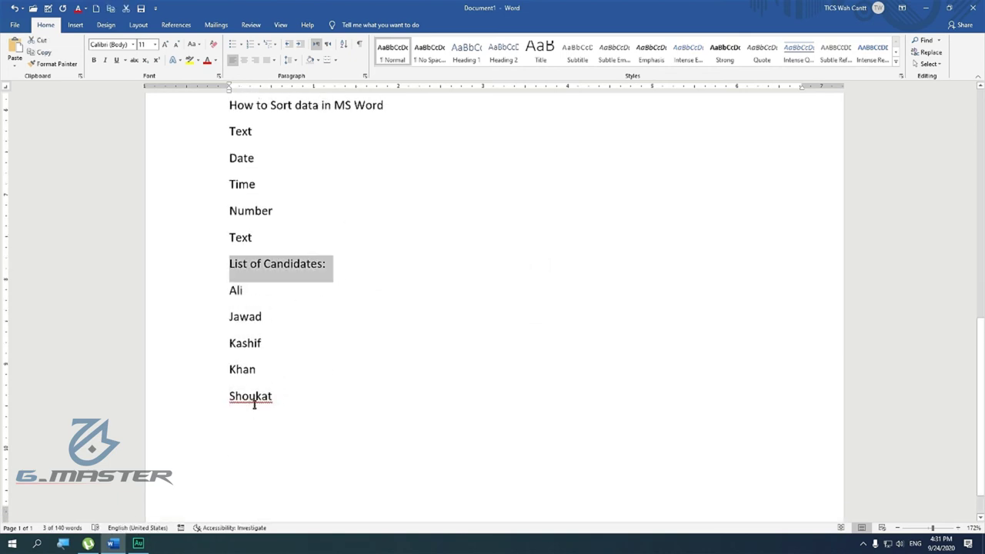
# - Add a 'Dates:' heading on a new page with an M/D/Y format line beneath it
pyautogui.click(234, 428)
pyautogui.hotkey('ctrl', 'Return')
pyautogui.write('Dates:')
pyautogui.press('Return')
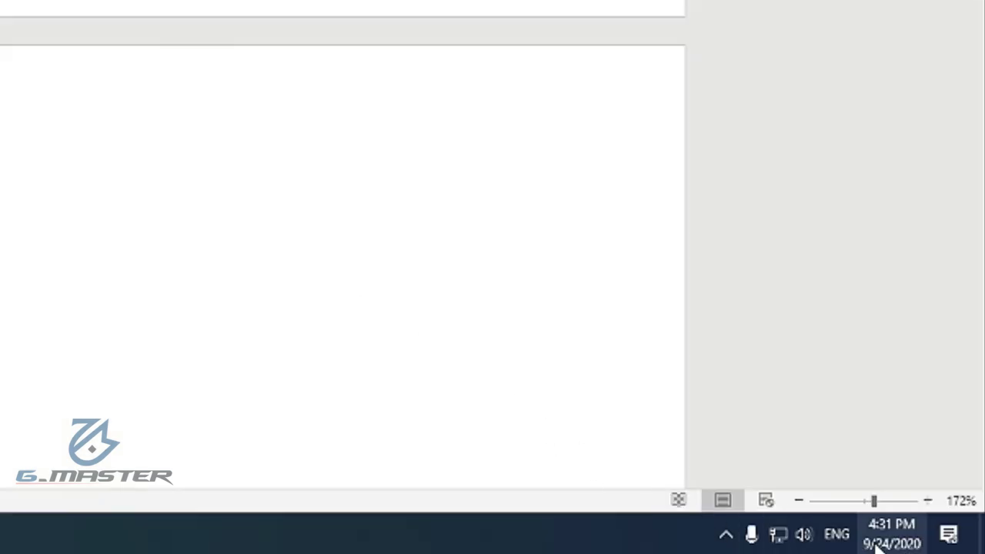
pyautogui.moveTo(887, 550)
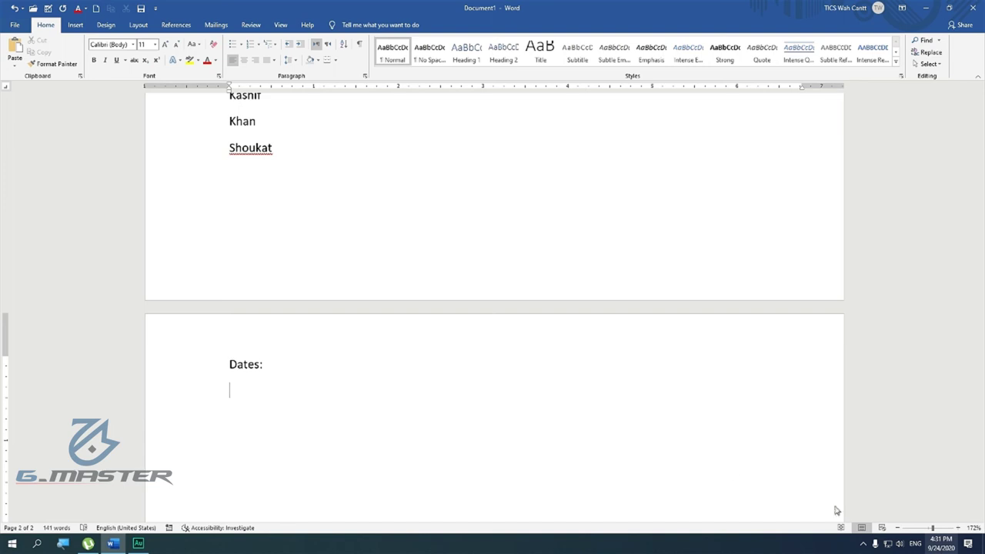
pyautogui.doubleClick(250, 390)
pyautogui.click(233, 391)
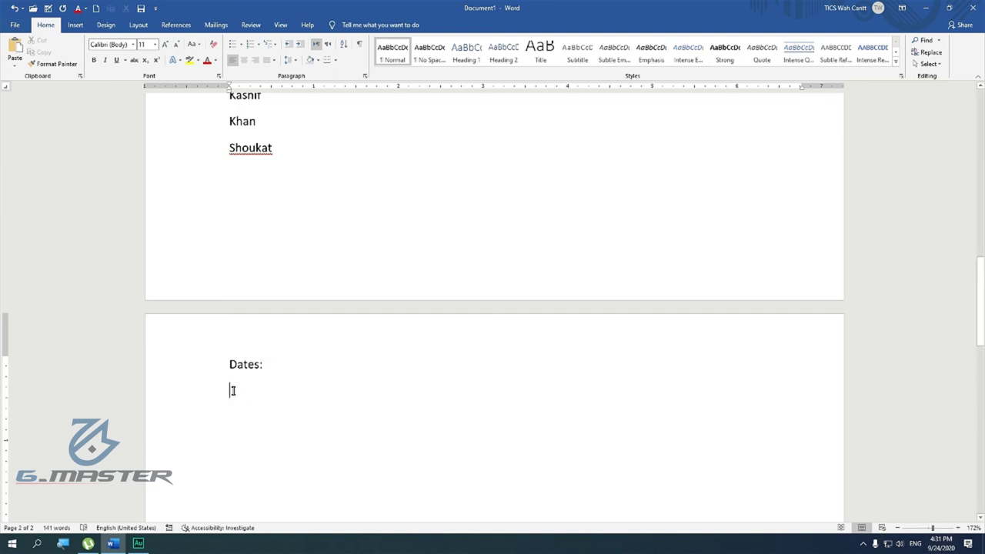
pyautogui.write('01/')
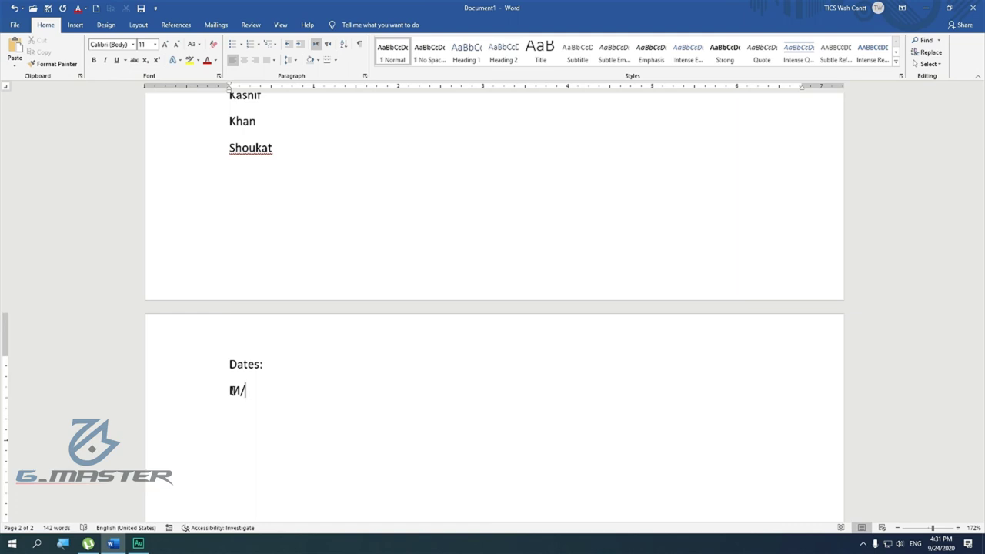
pyautogui.write('D/Y')
# - Enter the dates 9/24/2020, 8/12/1906, 9/5/2015 and 1/1/2000 on separate lines
pyautogui.click(232, 416)
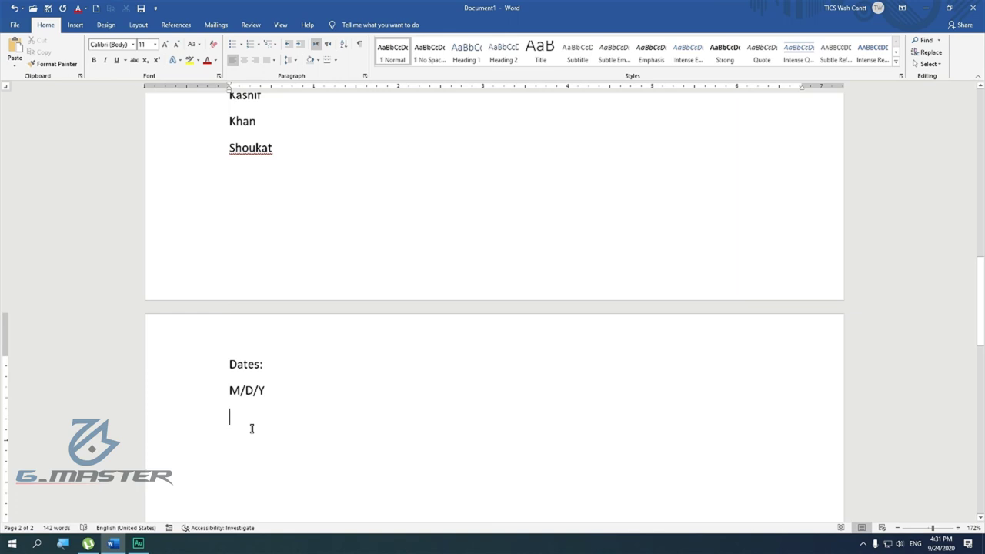
pyautogui.write('9/24/20')
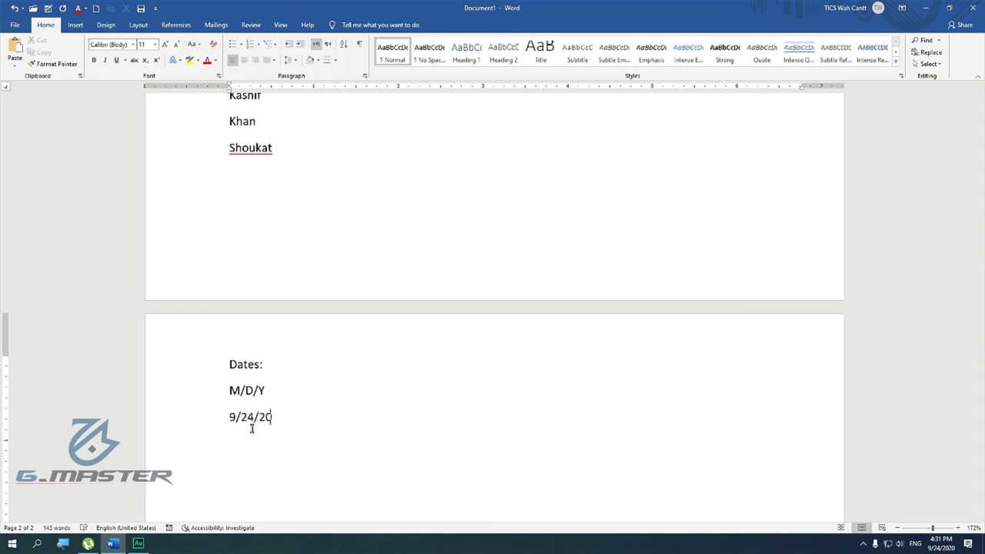
pyautogui.write('20')
pyautogui.press('Return')
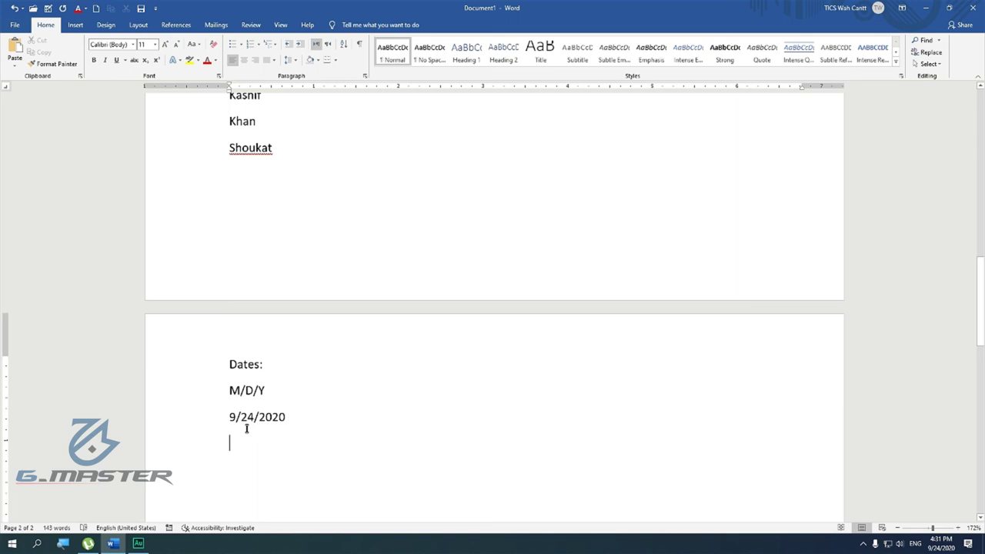
pyautogui.write('8')
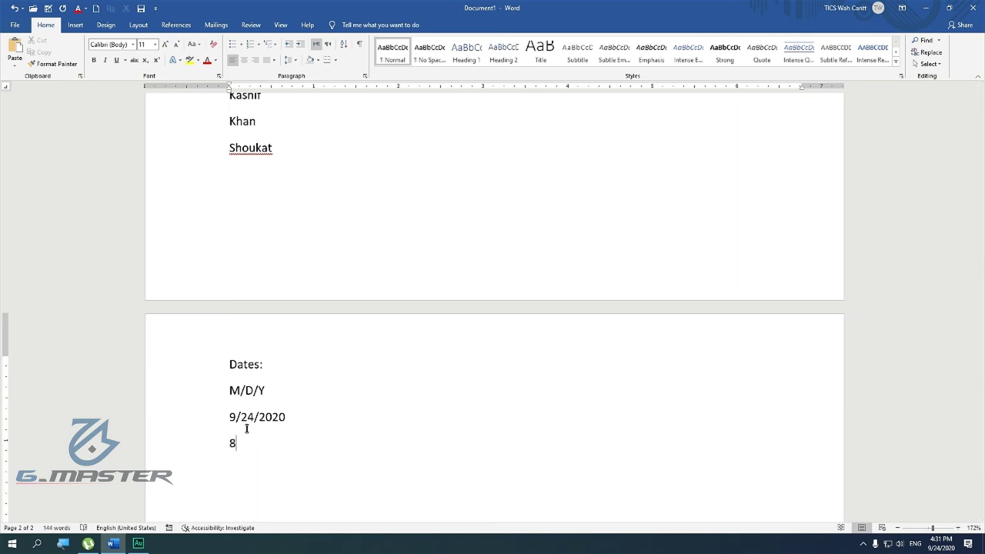
pyautogui.write('/12/')
pyautogui.write('1906 ')
pyautogui.write('9')
pyautogui.write('/')
pyautogui.write('5/')
pyautogui.press('BackSpace')
pyautogui.write('201')
pyautogui.write('5')
pyautogui.press('Return')
pyautogui.write('1/1/')
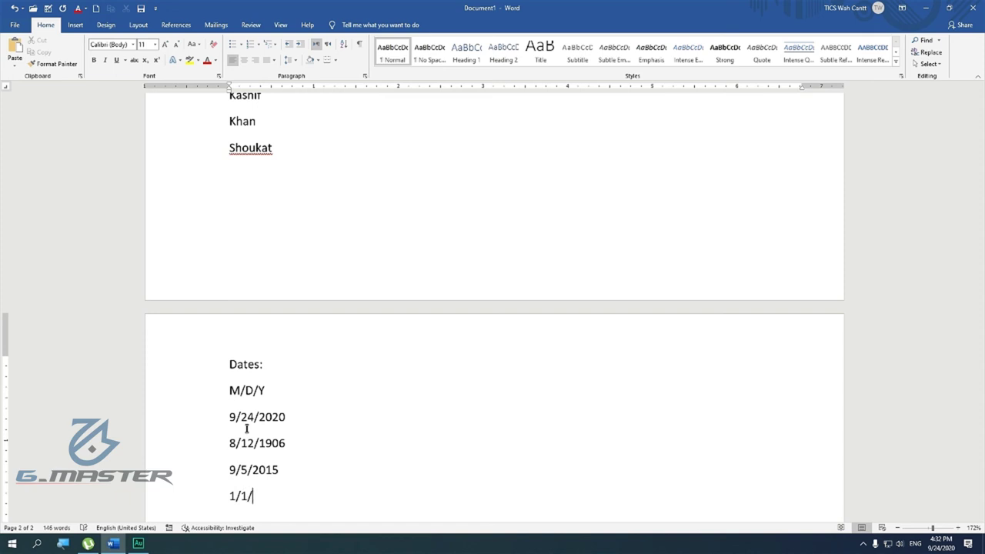
pyautogui.write('200')
pyautogui.write('0')
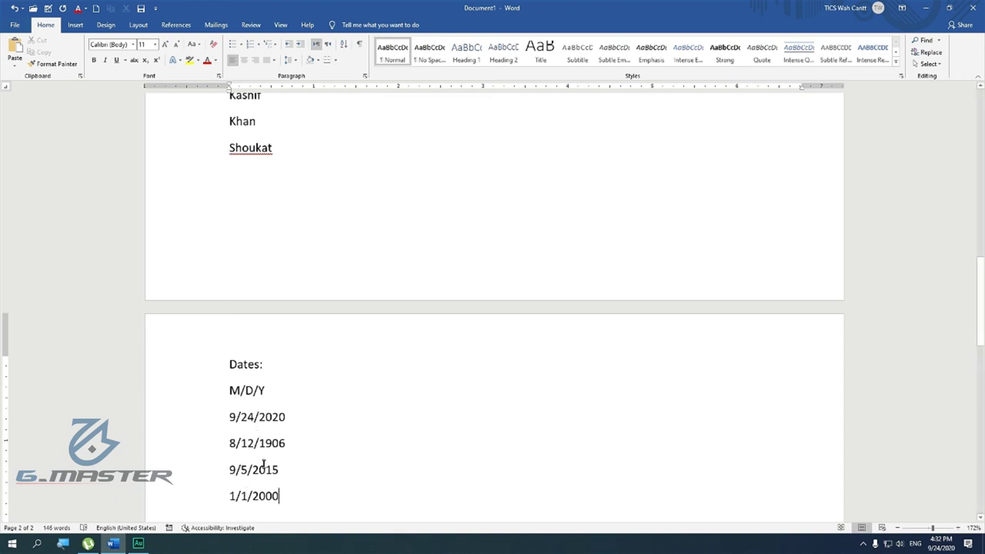
# - Sort the four dates ascending by Date, from 8/12/1906 to 9/24/2020
pyautogui.moveTo(283, 496); pyautogui.dragTo(228, 417)
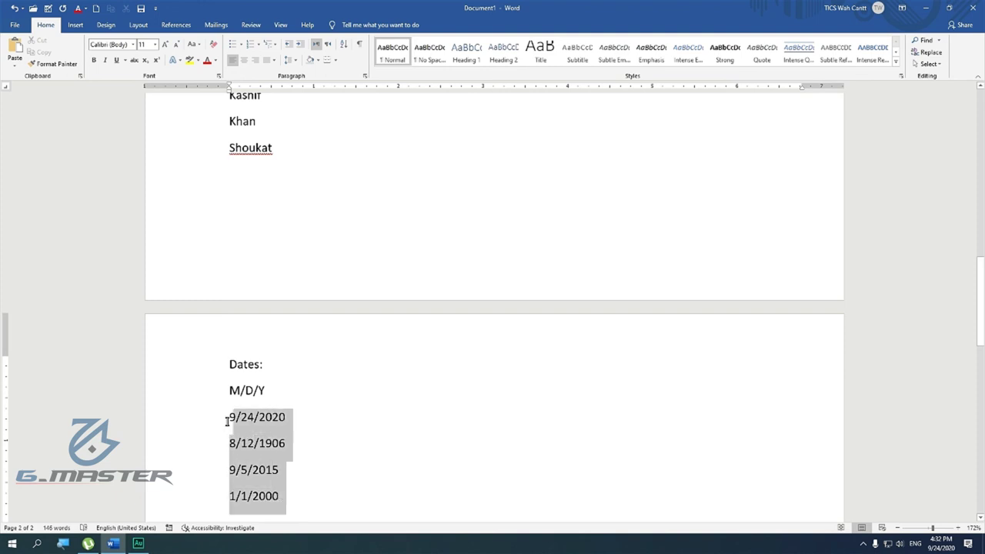
pyautogui.click(344, 46)
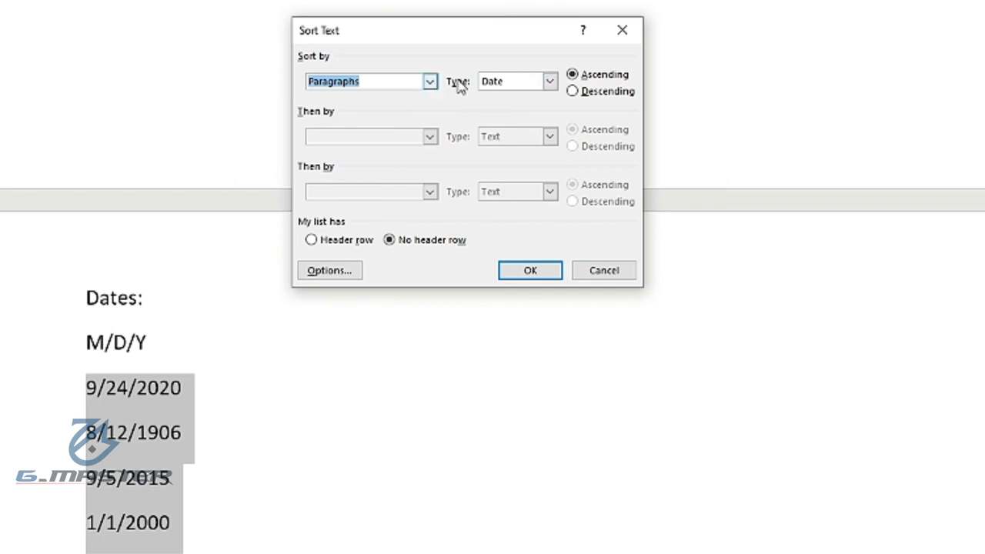
pyautogui.click(531, 274)
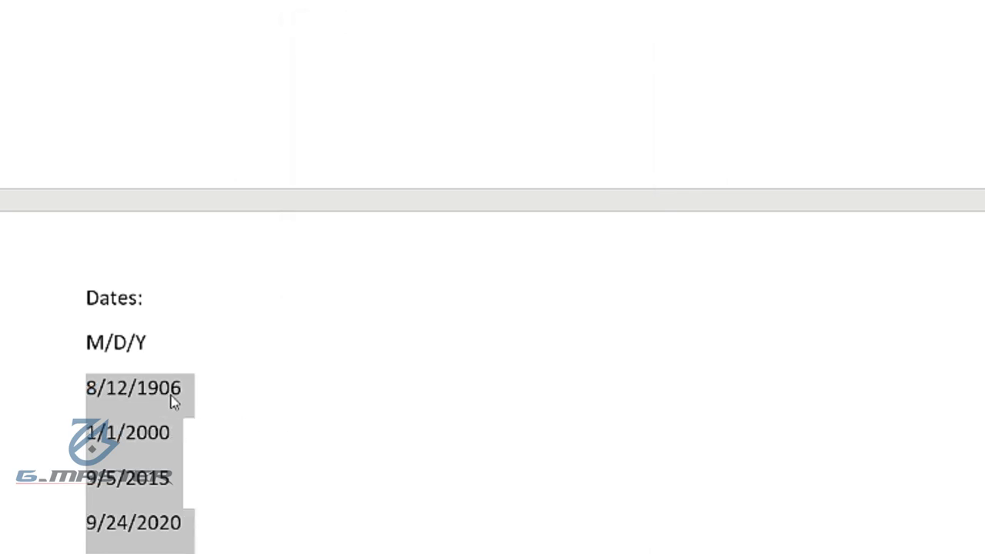
pyautogui.click(170, 396)
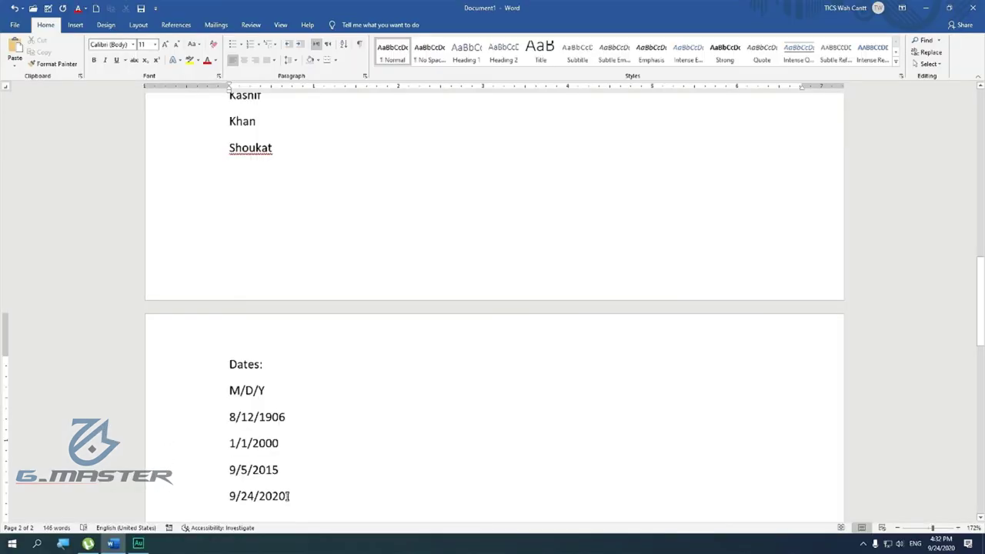
pyautogui.scroll(-3, 285, 461)
pyautogui.doubleClick(242, 400)
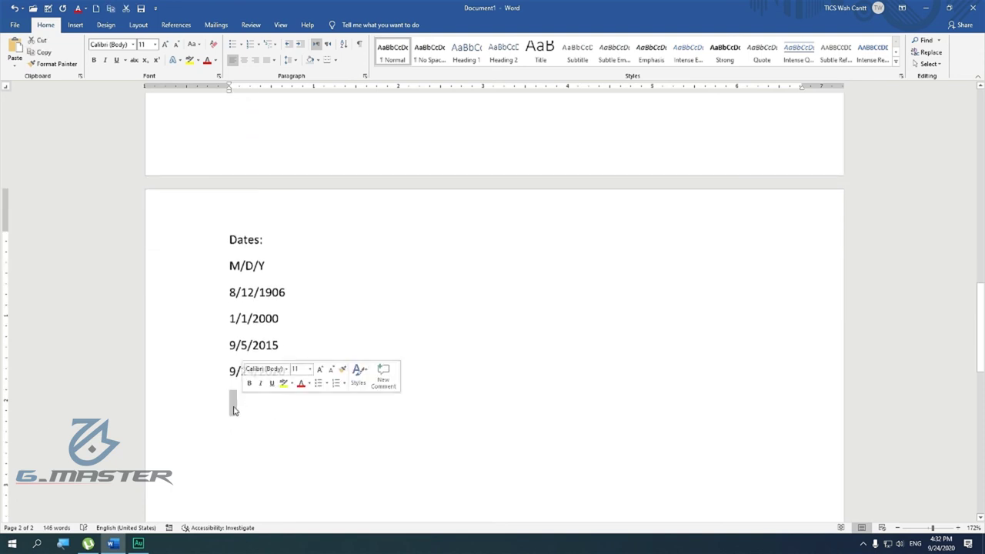
# - Add a 'Time:' heading listing 6:00, 18:30, 3:15 and 16:12 on separate lines
pyautogui.click(235, 408)
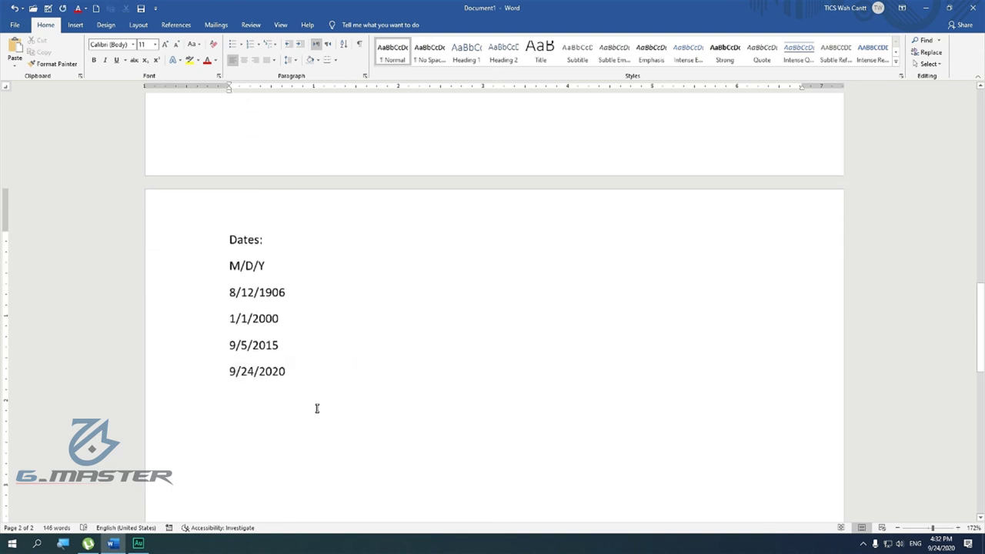
pyautogui.write('Time')
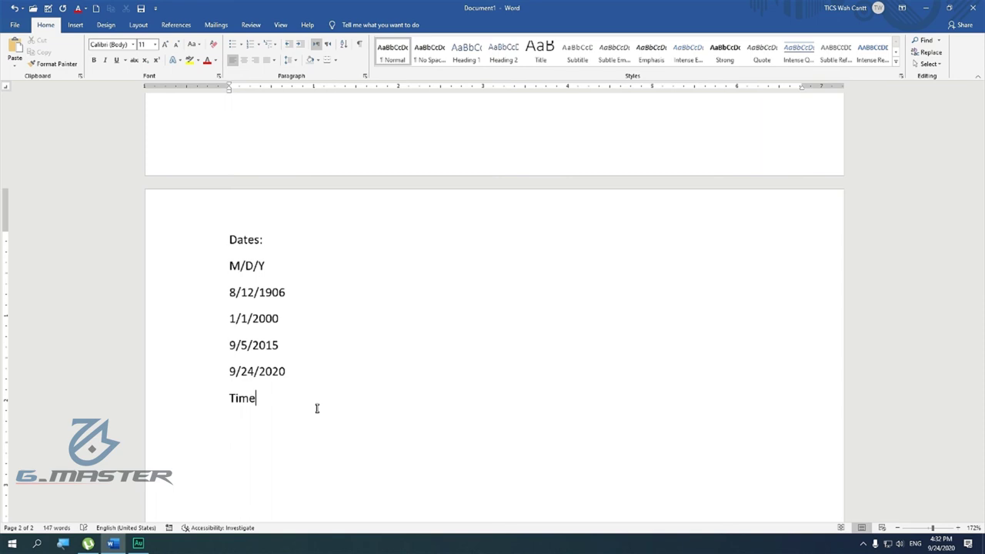
pyautogui.write(':')
pyautogui.press('Return')
pyautogui.write('6')
pyautogui.write(':0')
pyautogui.write('0 1')
pyautogui.write('8')
pyautogui.write(':30 3:')
pyautogui.write('1')
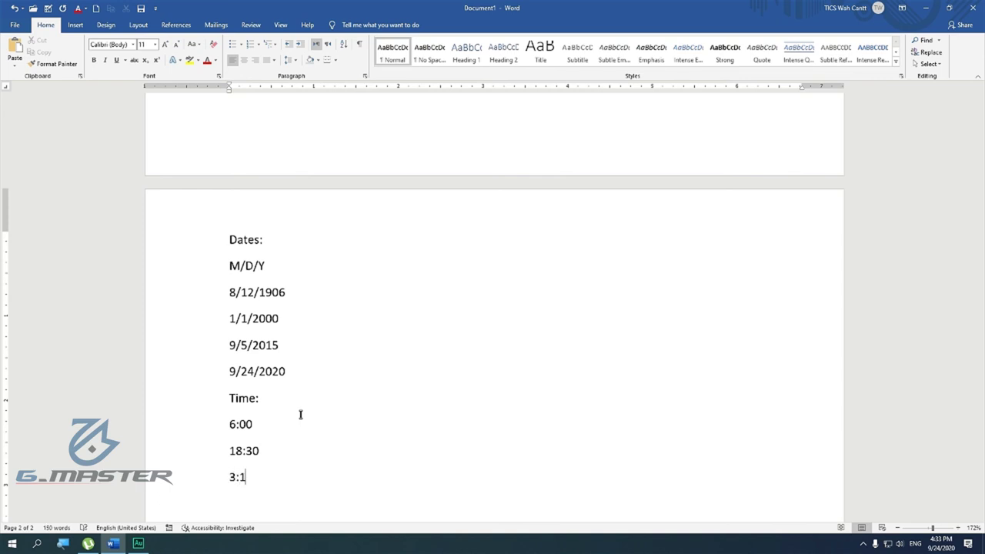
pyautogui.write('5')
pyautogui.press('Return')
pyautogui.write('16:')
pyautogui.write('12')
pyautogui.press('Return')
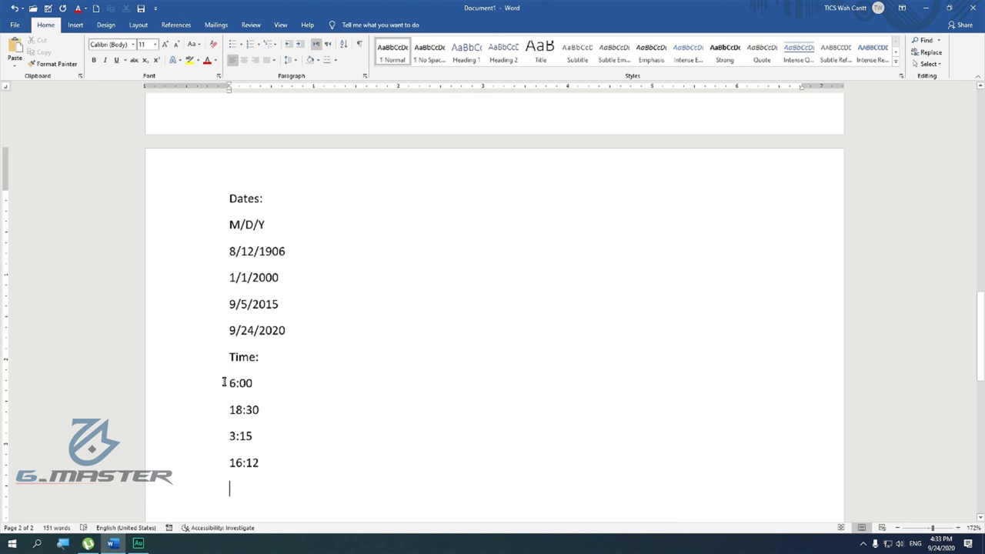
# - Sort the four times ascending with Date type, giving 3:15, 6:00, 16:12, 18:30
pyautogui.moveTo(264, 467)
pyautogui.mouseDown()
pyautogui.moveTo(229, 405)
pyautogui.moveTo(229, 382)
pyautogui.mouseUp()
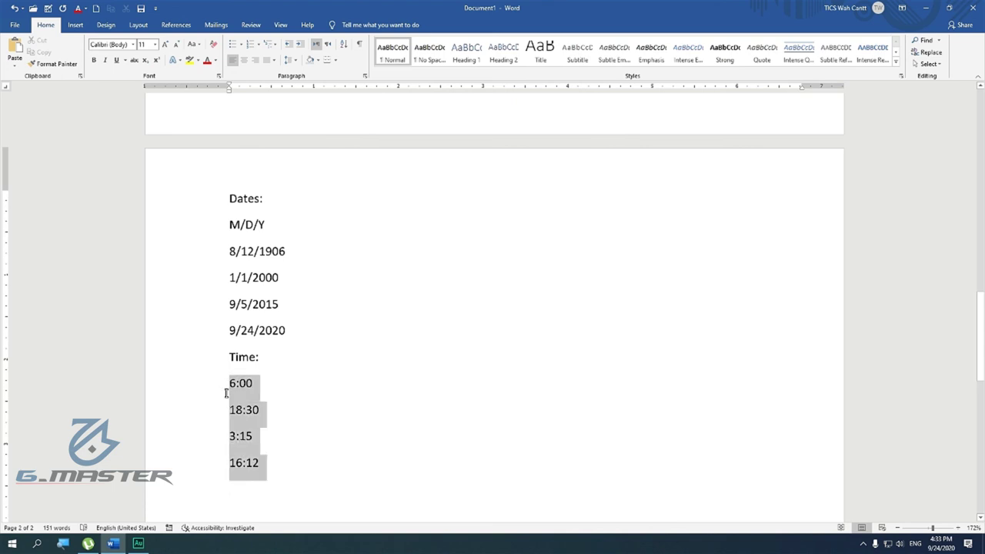
pyautogui.click(344, 47)
pyautogui.click(502, 121)
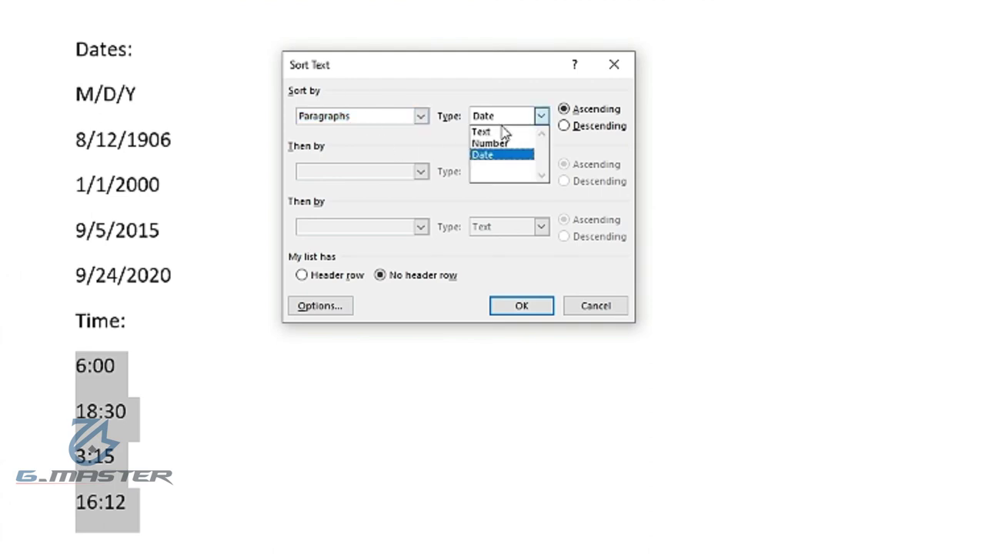
pyautogui.click(504, 121)
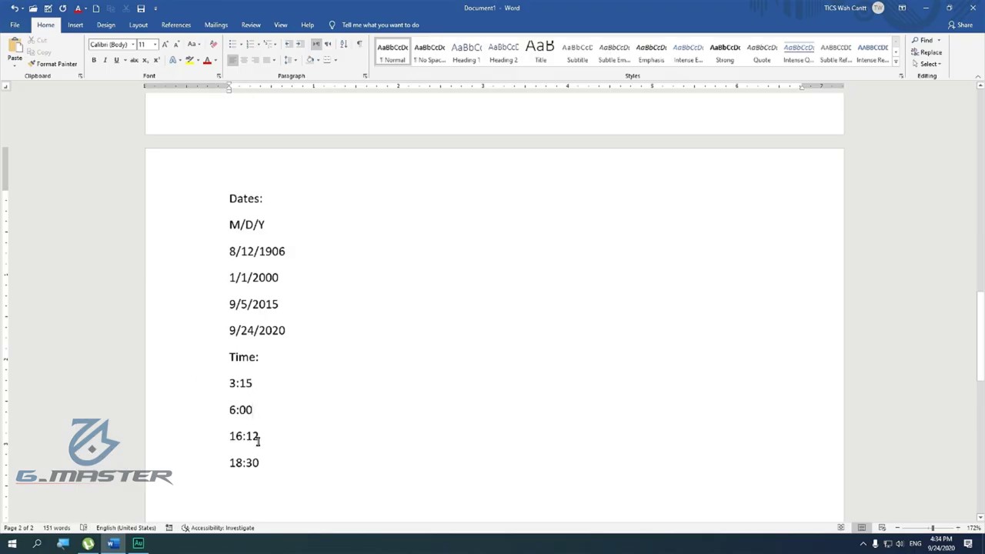
pyautogui.click(258, 440)
# - Type a 'Number' heading followed by 150, 2520, 11.2, 100 and 96 on separate lines
pyautogui.scroll(-2, 260, 465)
pyautogui.click(231, 404)
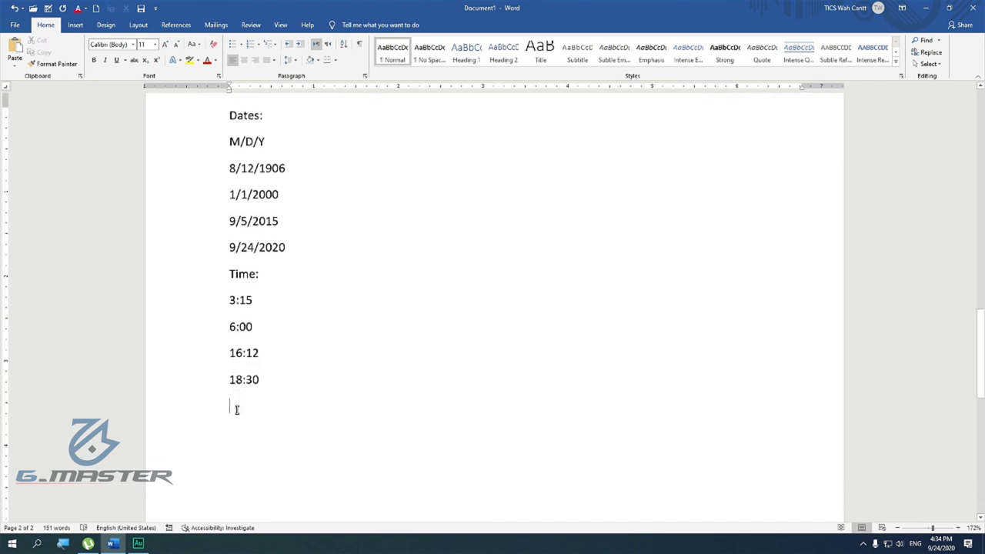
pyautogui.write('N')
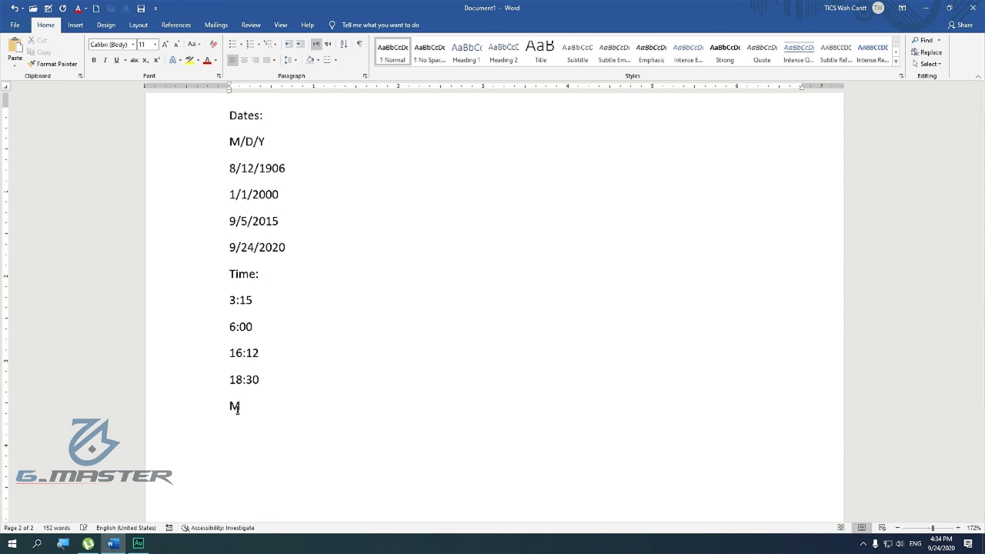
pyautogui.press('BackSpace')
pyautogui.write('Numbe')
pyautogui.write('r')
pyautogui.press('Return')
pyautogui.write('150 ')
pyautogui.write('2520 ')
pyautogui.write('11.2 ')
pyautogui.write('1')
pyautogui.write('00')
pyautogui.press('Return')
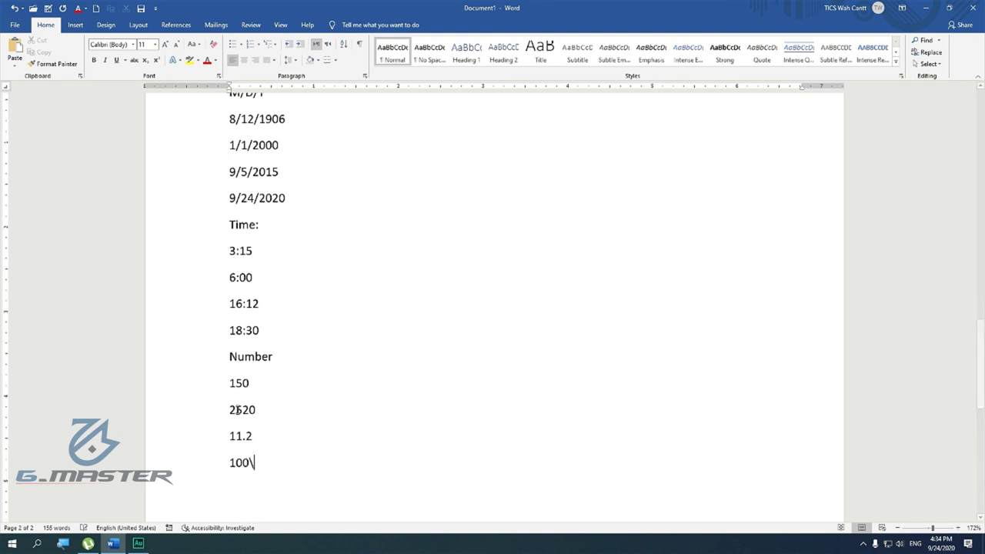
pyautogui.write('96')
pyautogui.write('3')
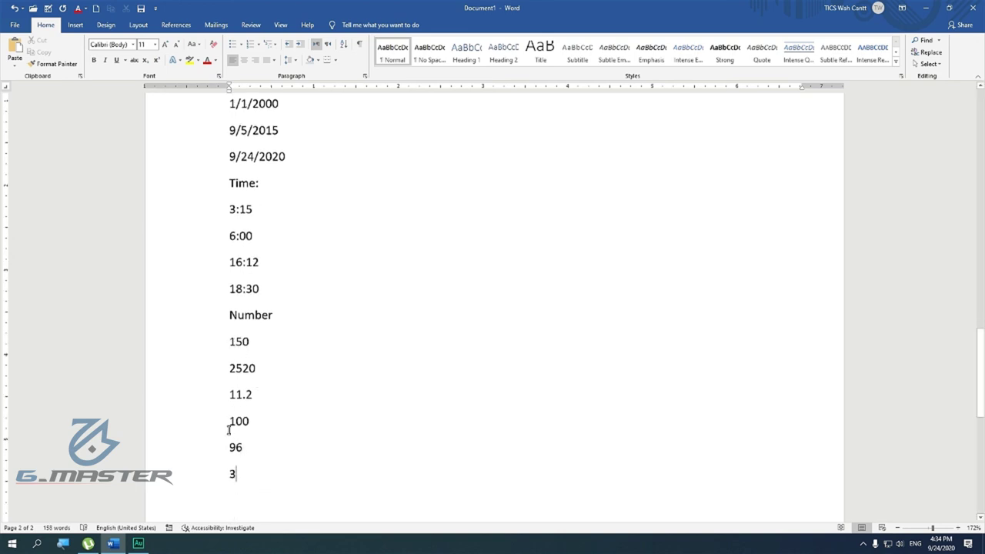
# - Sort the numbers by Number type, first ascending, then descending from 2520 down to 3
pyautogui.moveTo(237, 473); pyautogui.dragTo(234, 348)
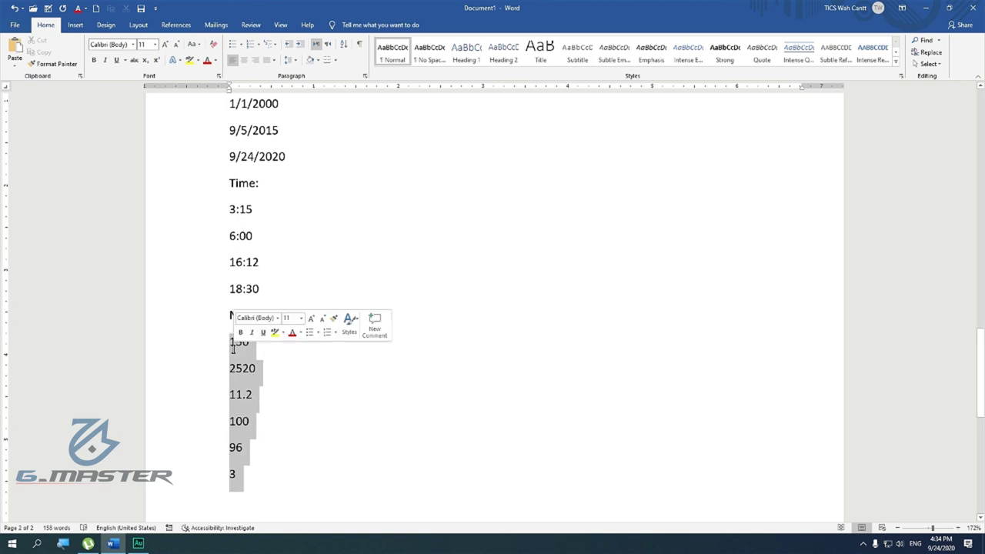
pyautogui.click(344, 44)
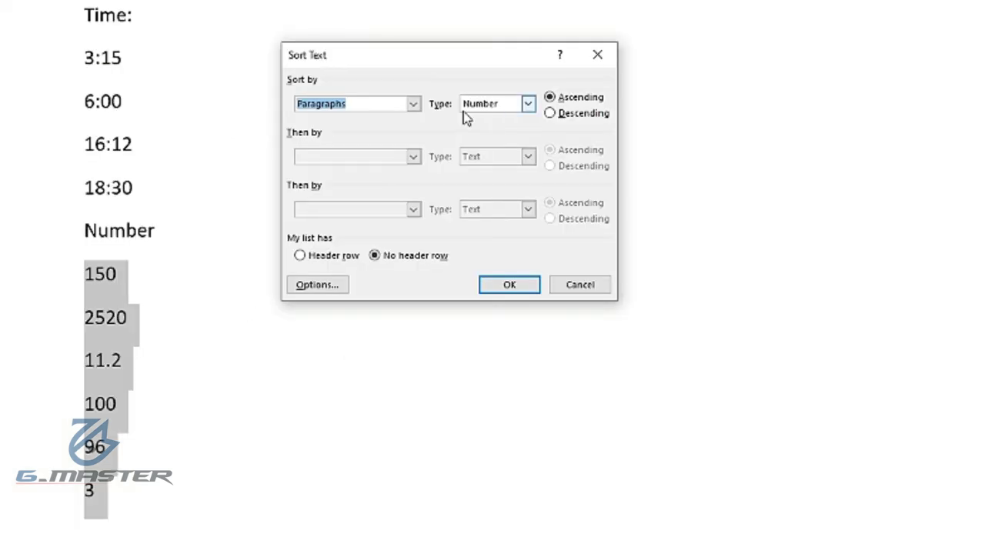
pyautogui.click(533, 286)
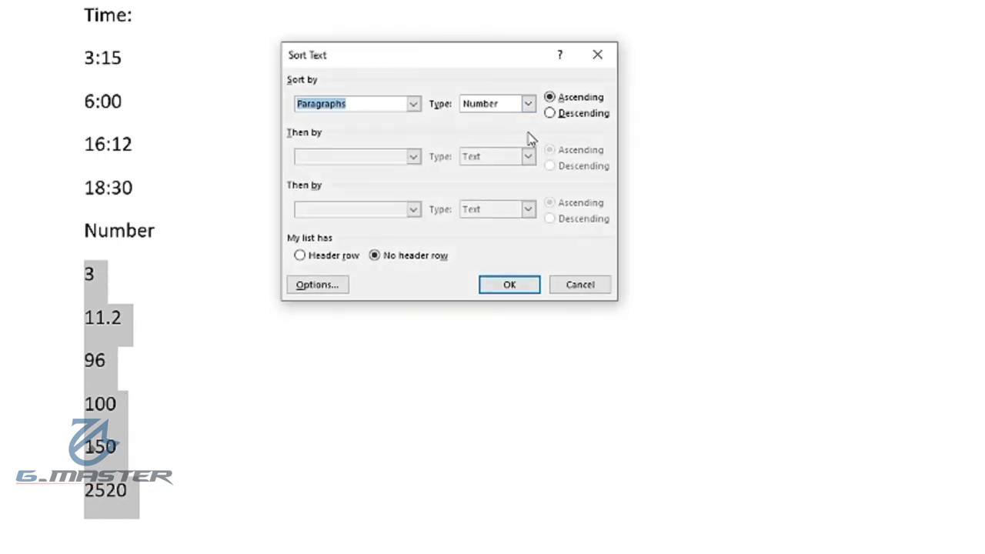
pyautogui.click(550, 112)
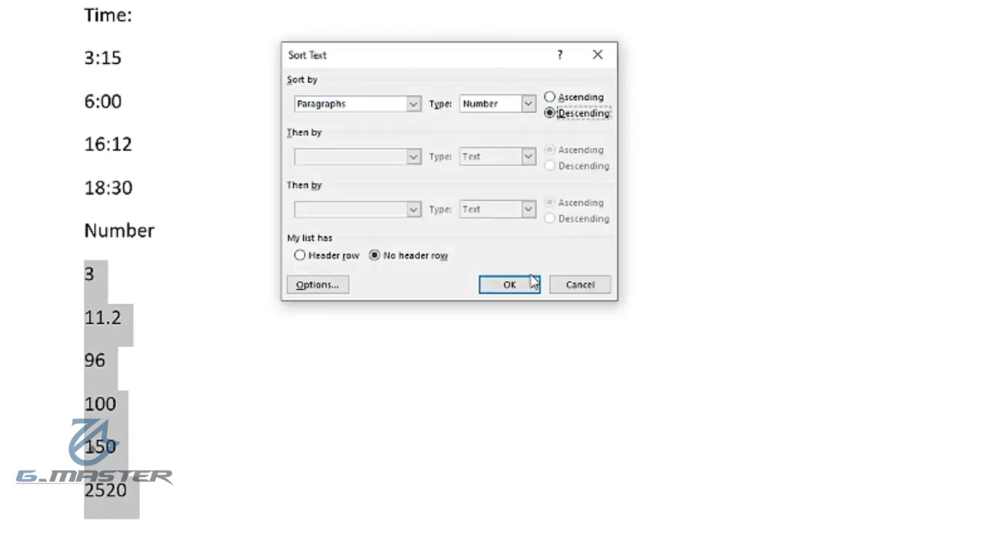
pyautogui.click(533, 284)
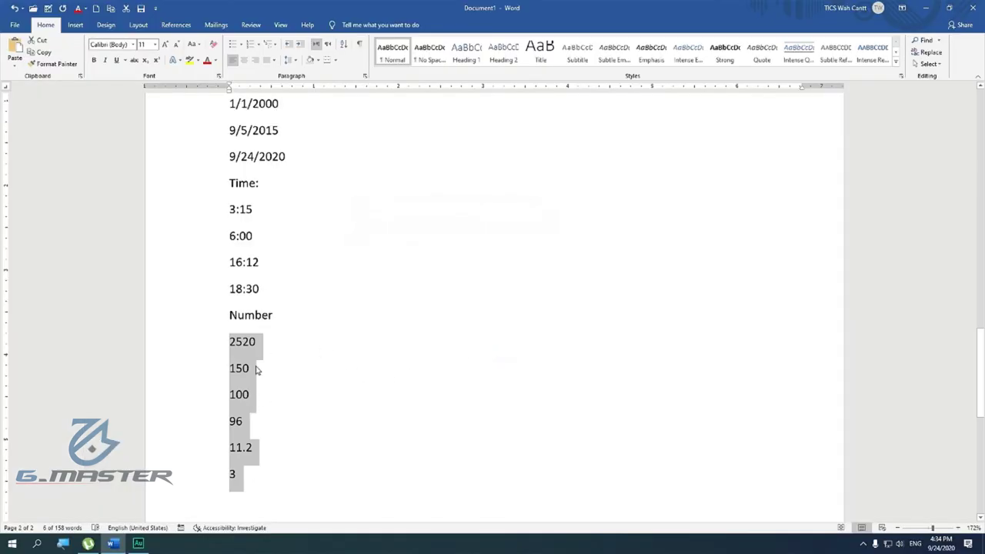
pyautogui.scroll(3, 256, 370)
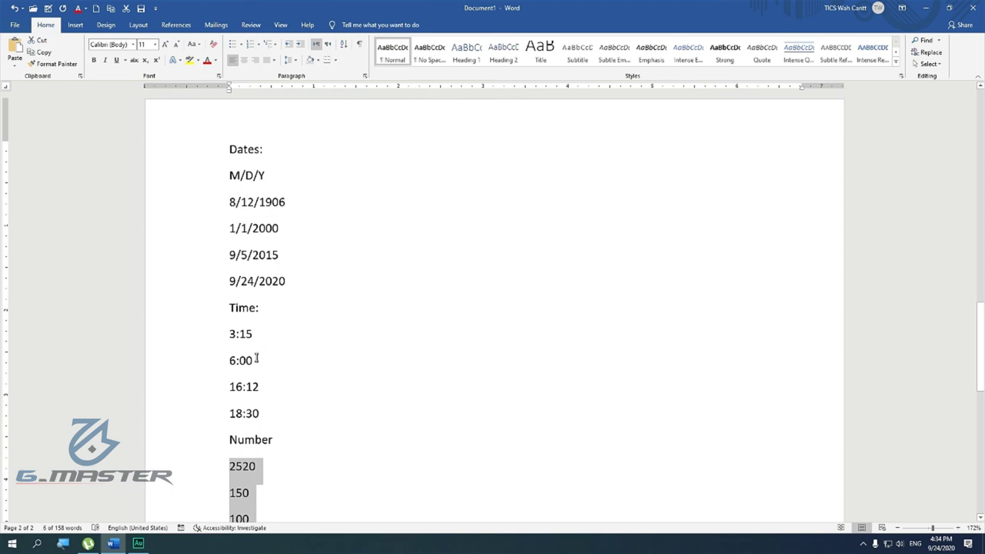
pyautogui.scroll(4, 281, 372)
pyautogui.scroll(5, 302, 342)
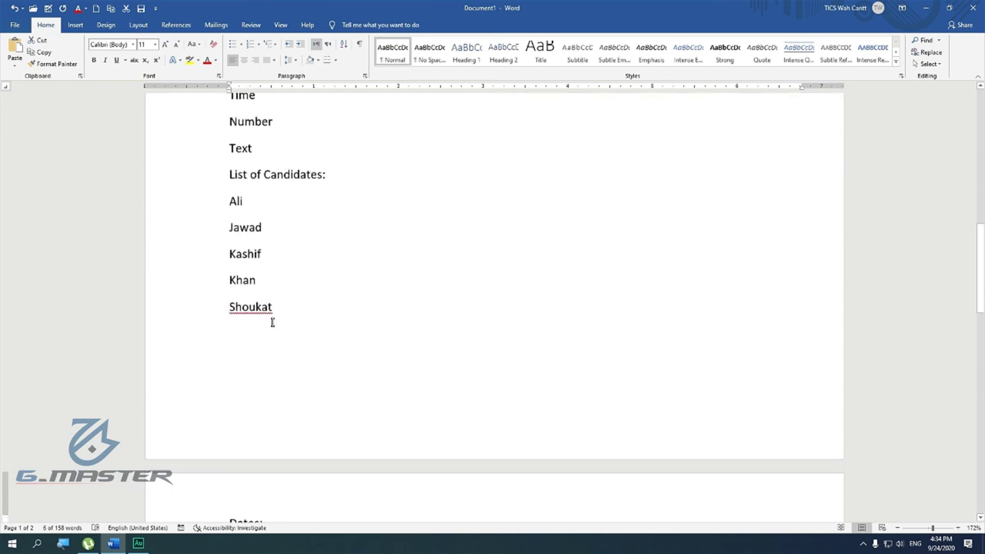
pyautogui.scroll(1, 300, 320)
pyautogui.scroll(3, 321, 319)
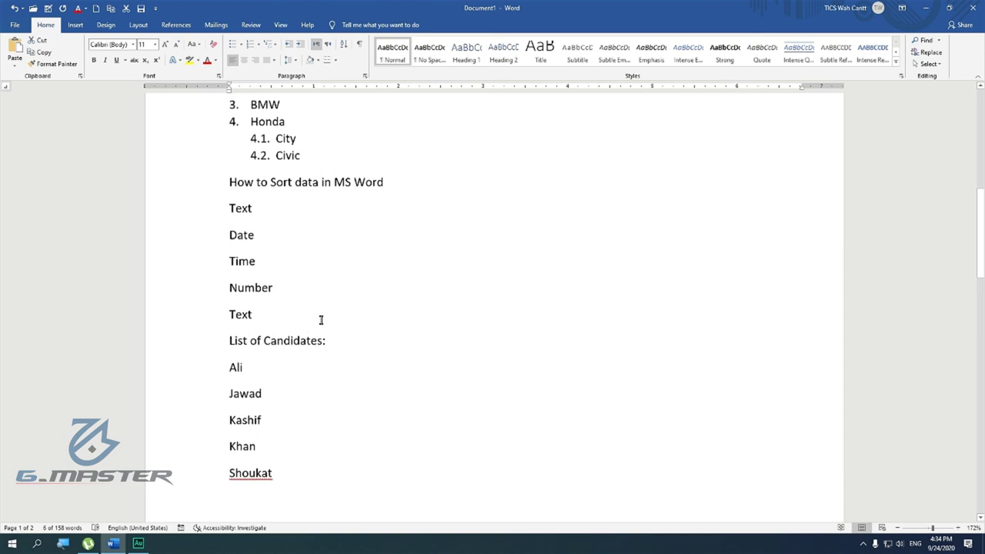
pyautogui.scroll(-3, 293, 299)
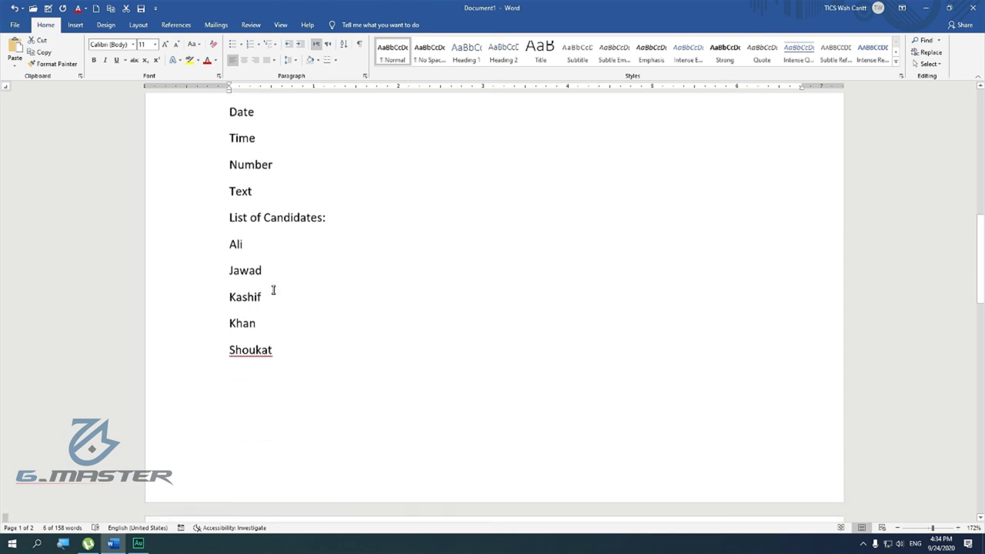
pyautogui.scroll(-6, 312, 301)
pyautogui.scroll(-2, 314, 298)
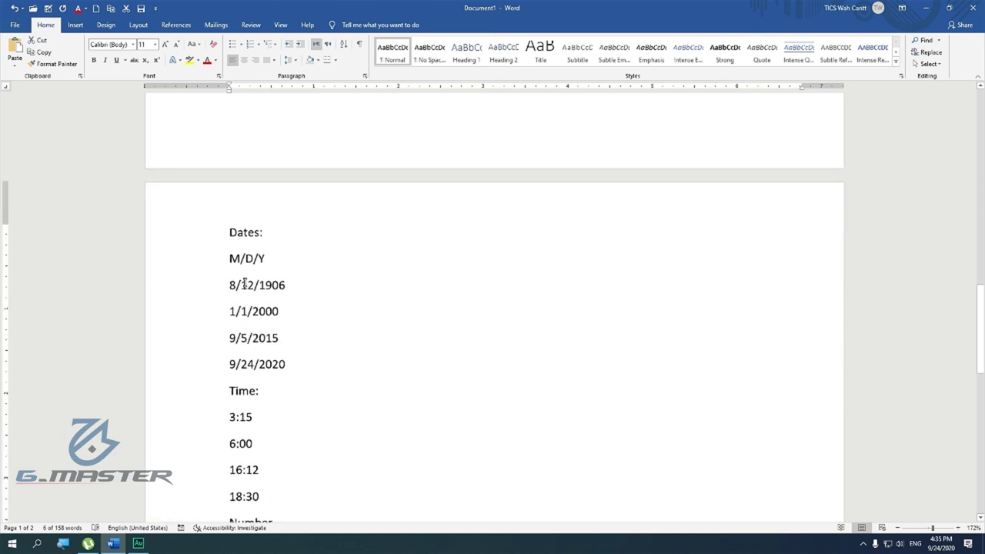
pyautogui.scroll(-1, 272, 288)
pyautogui.scroll(-2, 304, 315)
pyautogui.scroll(8, 325, 324)
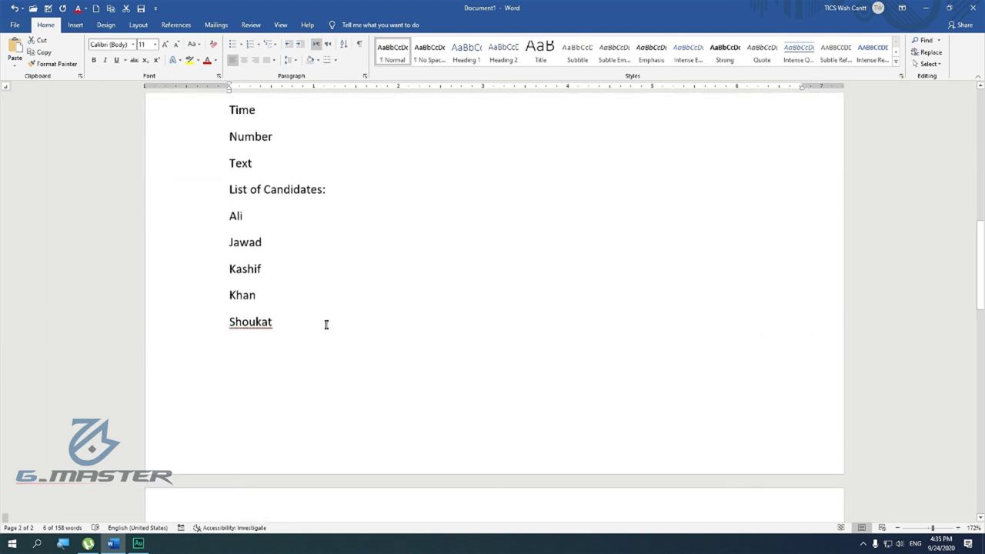
pyautogui.scroll(5, 326, 323)
pyautogui.scroll(2, 337, 205)
pyautogui.scroll(3, 334, 199)
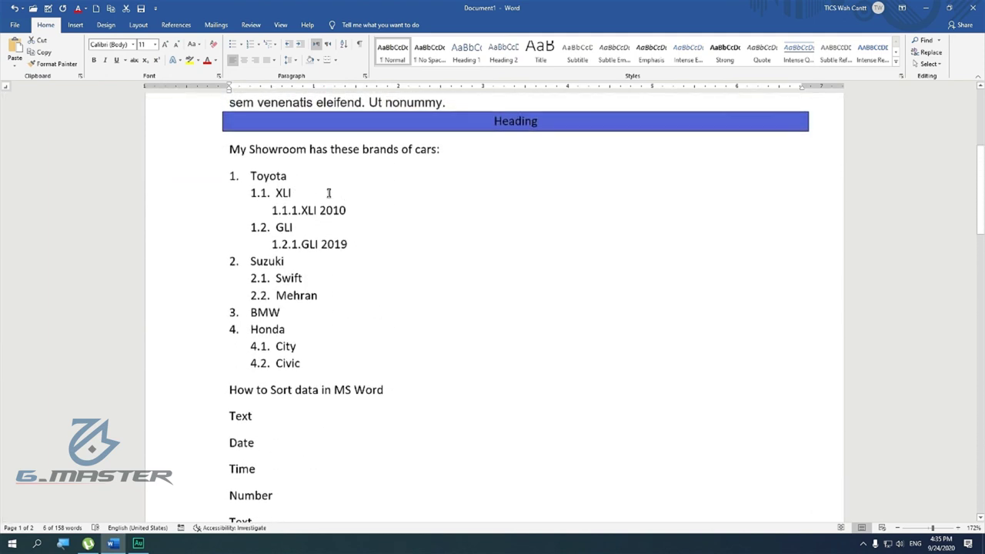
pyautogui.scroll(3, 333, 198)
pyautogui.scroll(1, 339, 185)
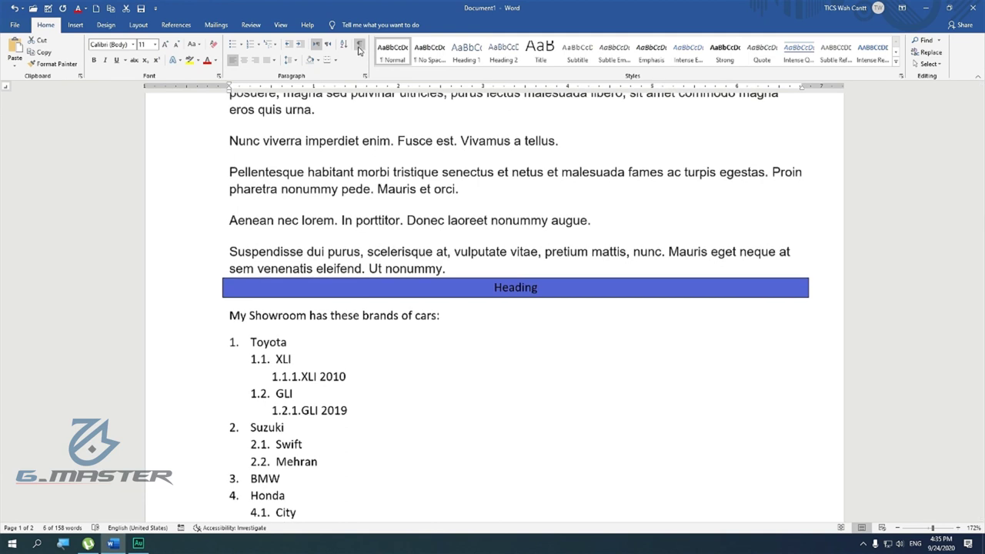
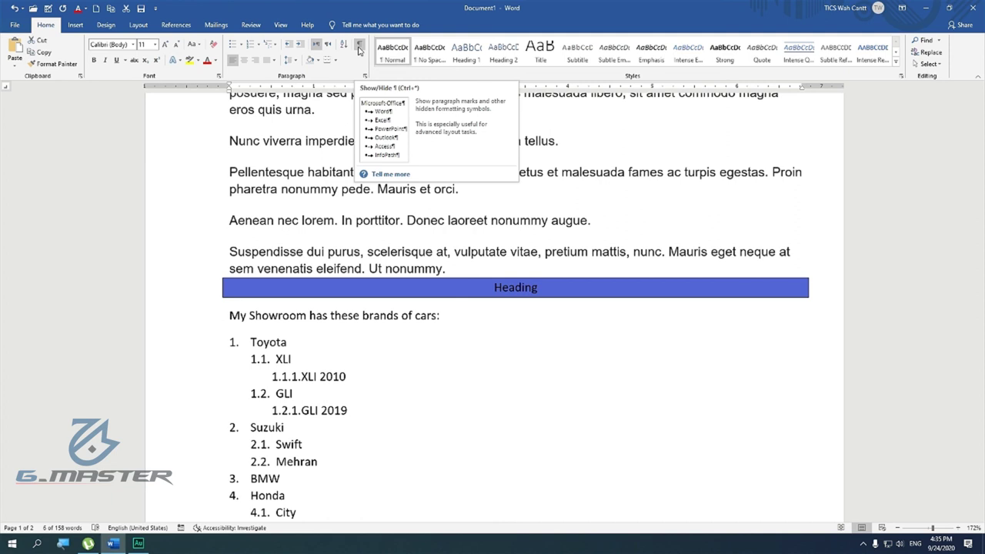
# - Turn on Show/Hide ¶ and scroll through the document to view the formatting marks
pyautogui.click(359, 47)
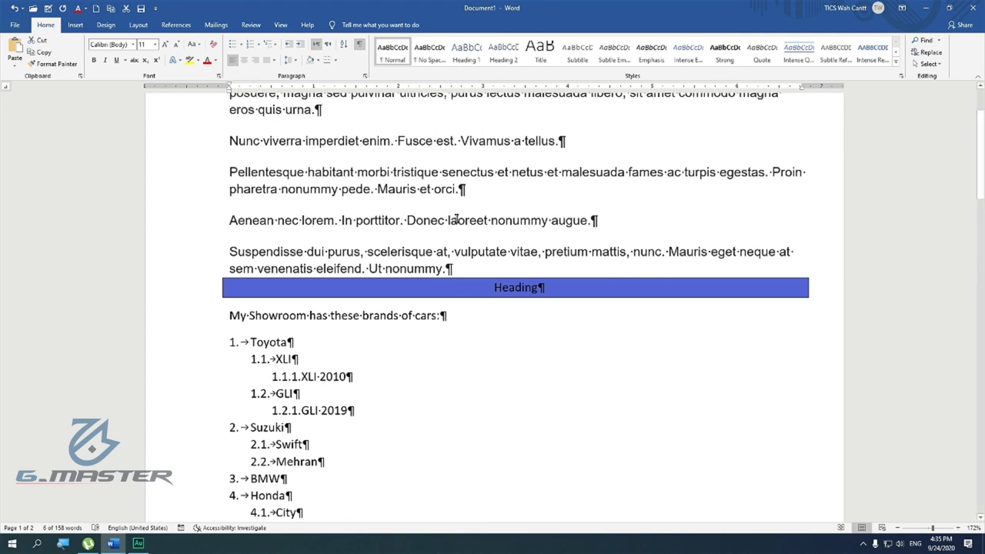
pyautogui.scroll(2, 408, 223)
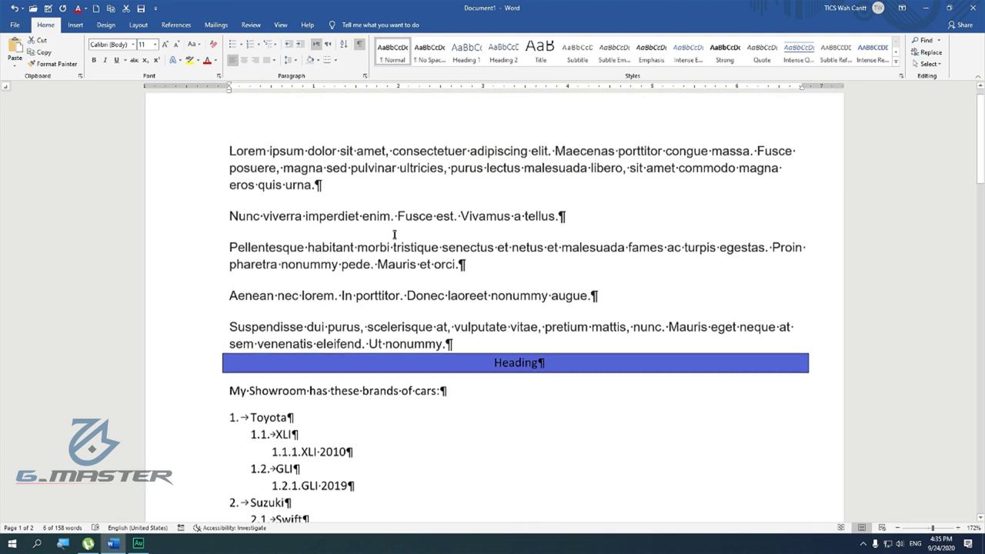
pyautogui.scroll(-2, 500, 277)
pyautogui.scroll(-3, 434, 308)
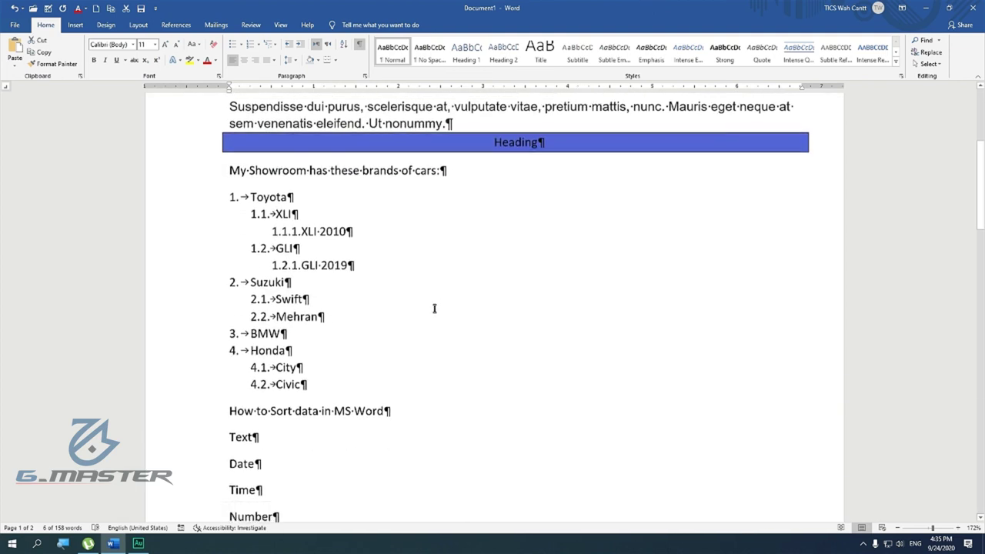
pyautogui.scroll(-2, 392, 318)
pyautogui.scroll(-4, 390, 321)
pyautogui.scroll(-2, 390, 322)
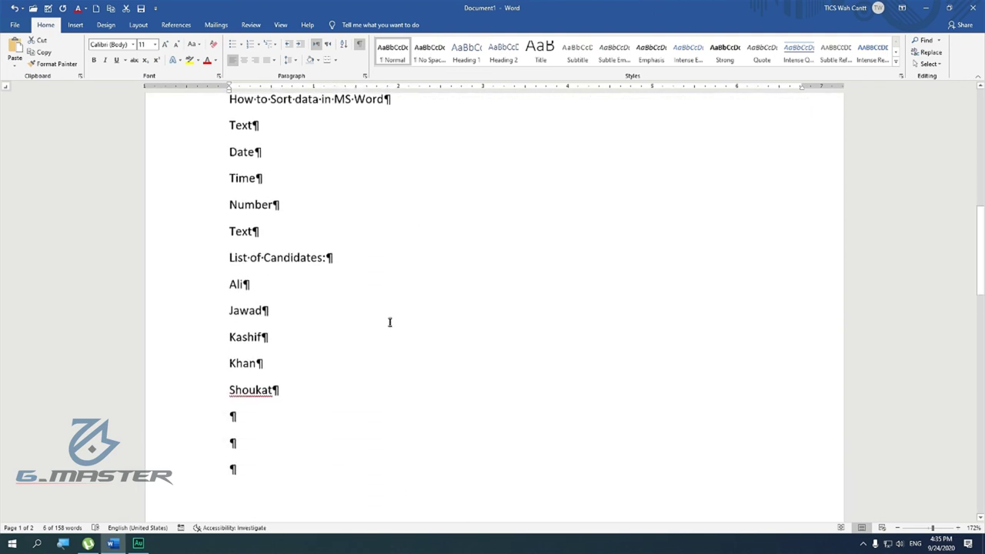
pyautogui.scroll(-3, 390, 322)
pyautogui.scroll(-1, 367, 341)
pyautogui.scroll(-1, 269, 393)
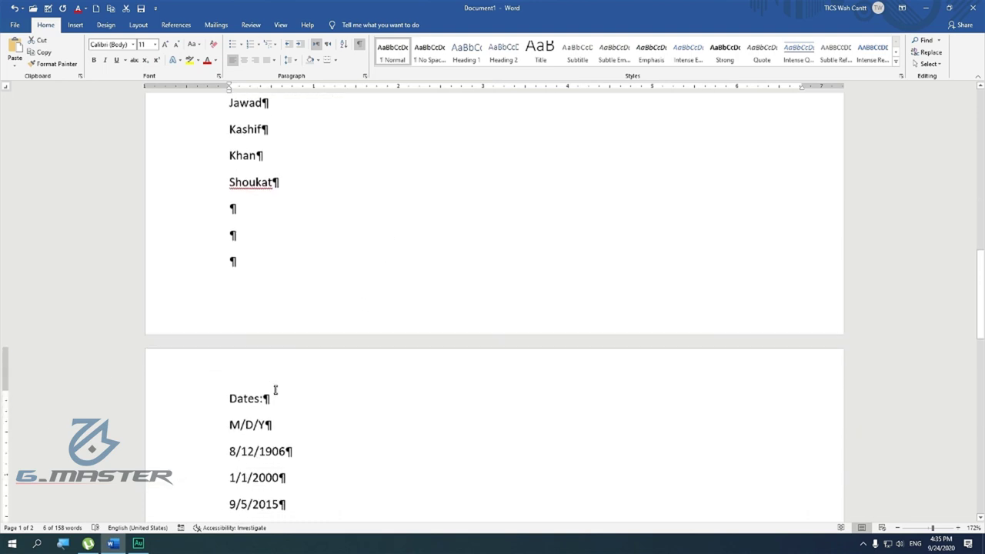
pyautogui.scroll(-2, 275, 390)
pyautogui.scroll(2, 224, 292)
pyautogui.scroll(-1, 386, 312)
# - Select the Number list values, then select the Nunc viverra paragraph and clear the selection
pyautogui.hotkey('shift', 'Down')
pyautogui.hotkey('shift', 'Down')
pyautogui.hotkey('shift', 'Down')
pyautogui.hotkey('shift', 'Down')
pyautogui.hotkey('shift', 'Down')
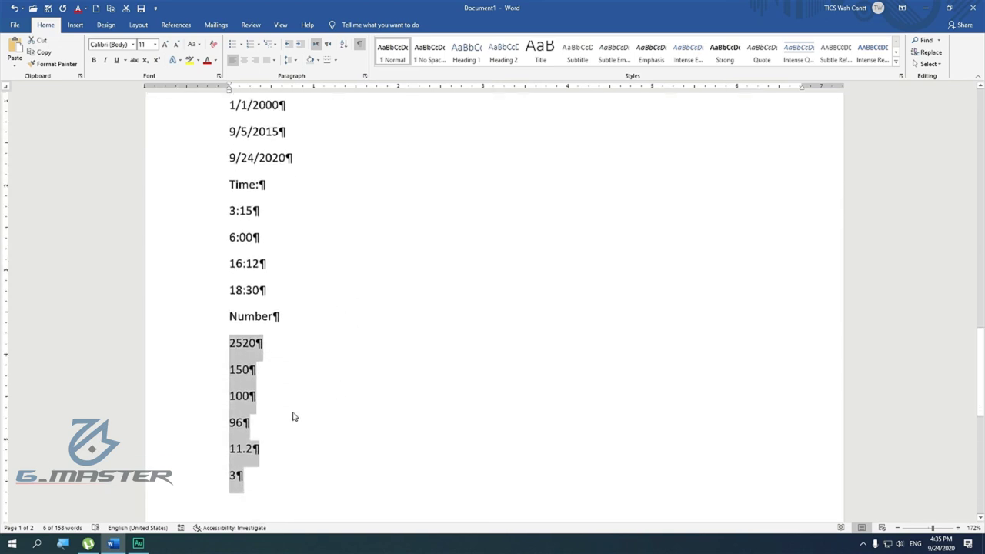
pyautogui.scroll(8, 312, 308)
pyautogui.scroll(9, 317, 313)
pyautogui.scroll(3, 315, 310)
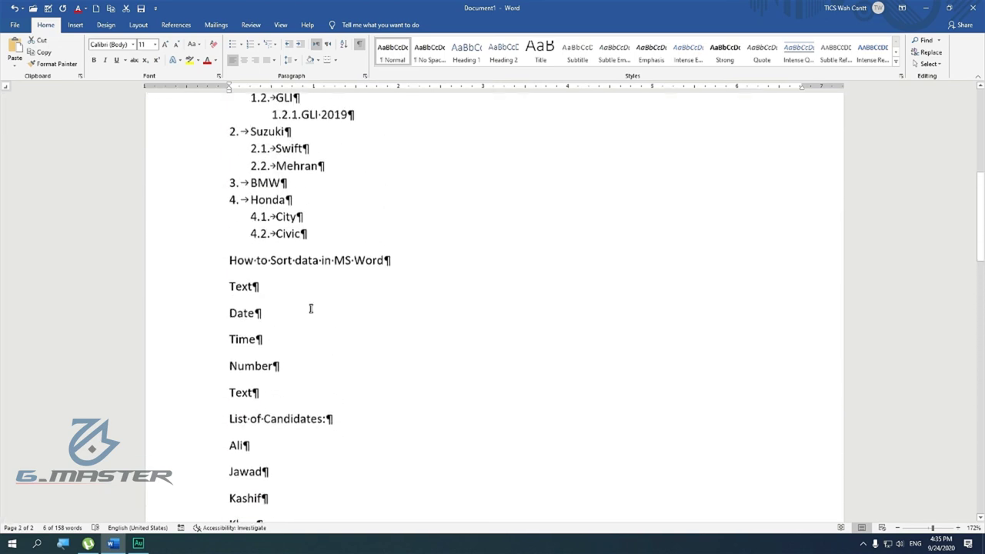
pyautogui.scroll(3, 288, 260)
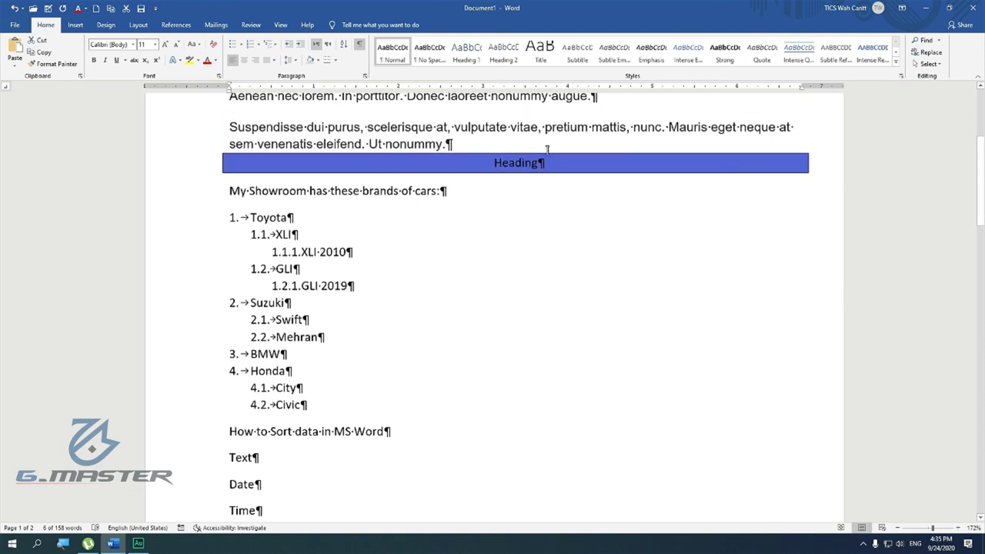
pyautogui.scroll(3, 440, 213)
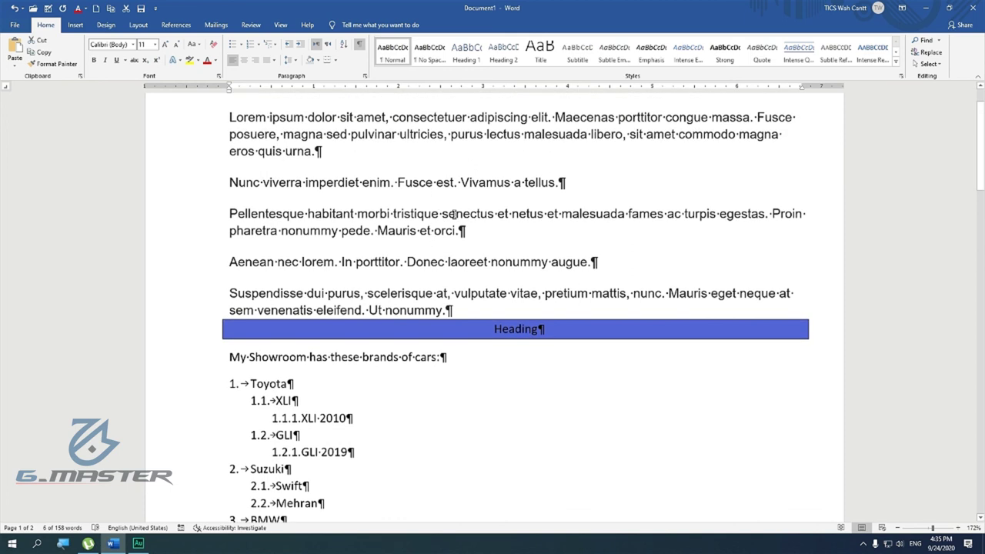
pyautogui.scroll(1, 455, 215)
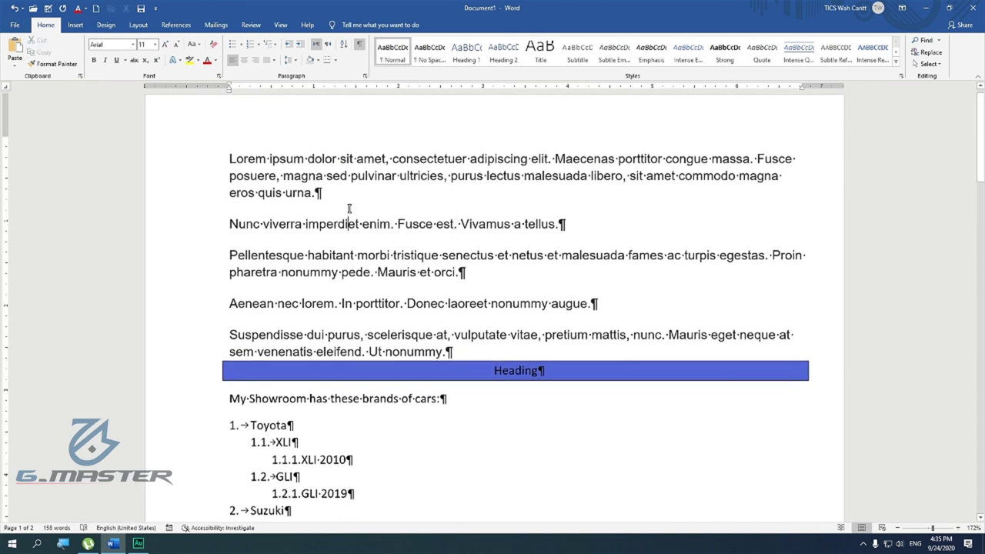
pyautogui.tripleClick(587, 222)
pyautogui.click(535, 225)
# - Turn off formatting marks, then select the car list items Toyota, XLI and Swift
pyautogui.click(359, 44)
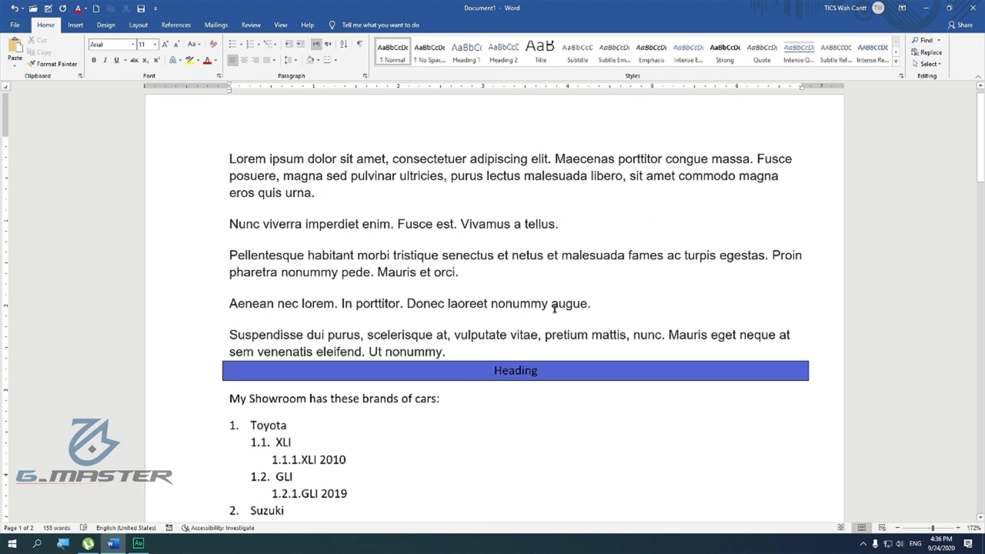
pyautogui.scroll(-1, 514, 385)
pyautogui.doubleClick(451, 385)
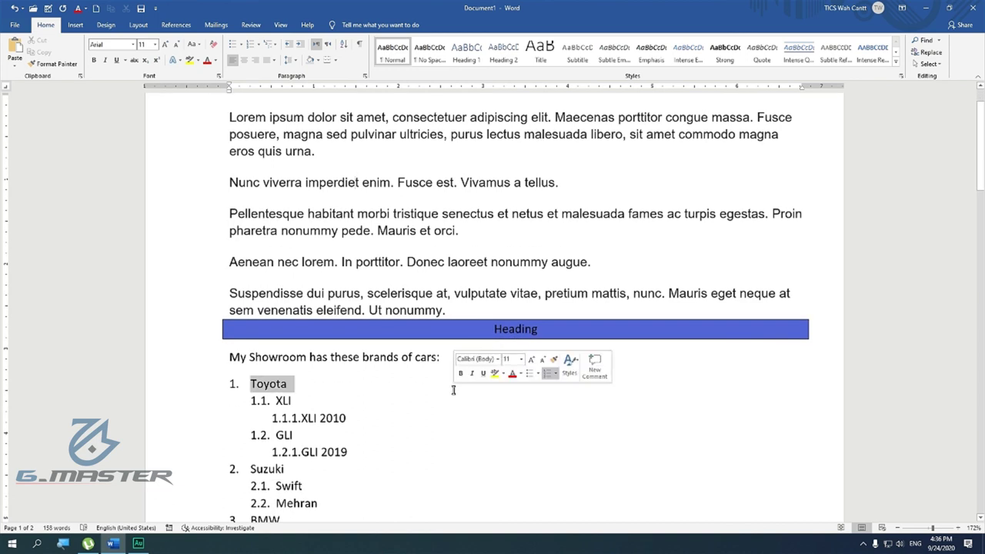
pyautogui.doubleClick(418, 400)
pyautogui.scroll(-2, 418, 410)
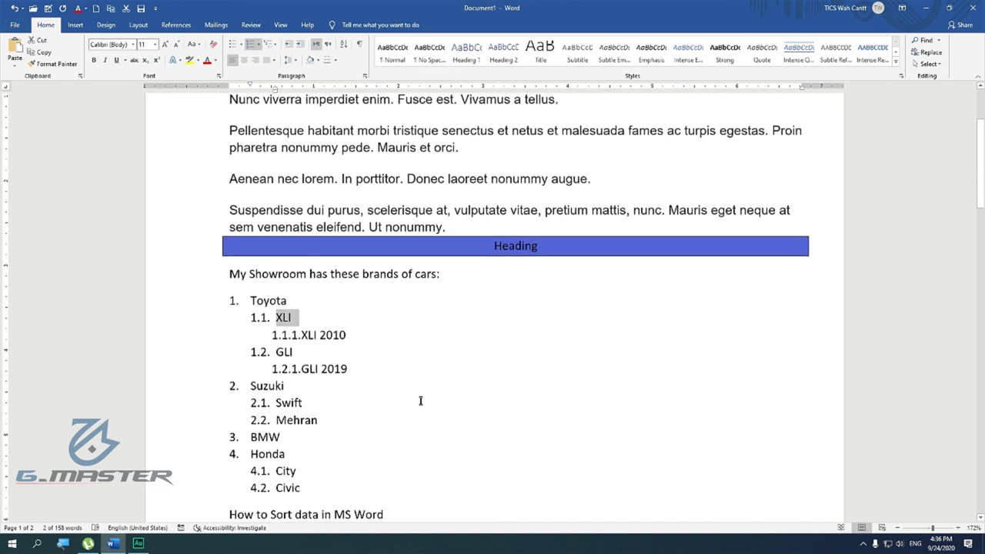
pyautogui.doubleClick(296, 403)
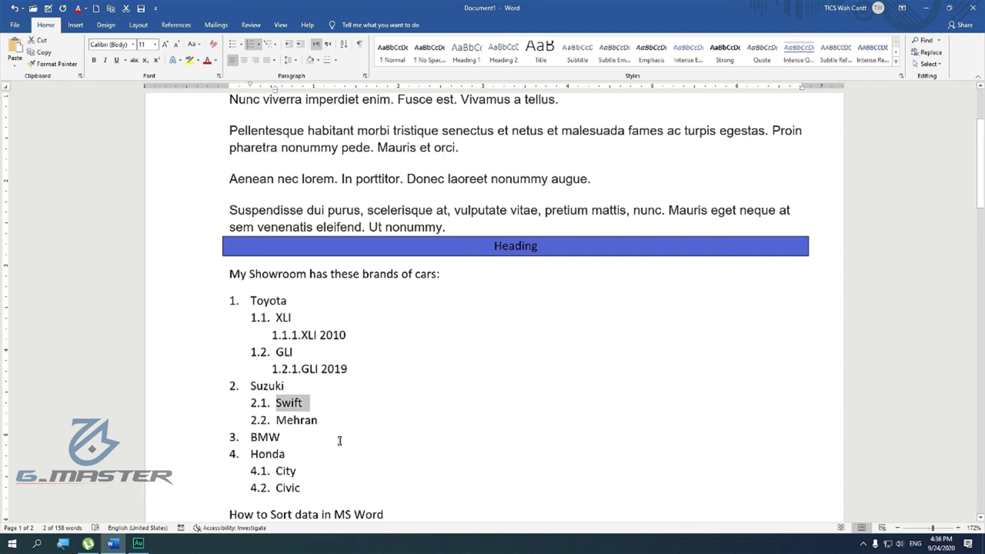